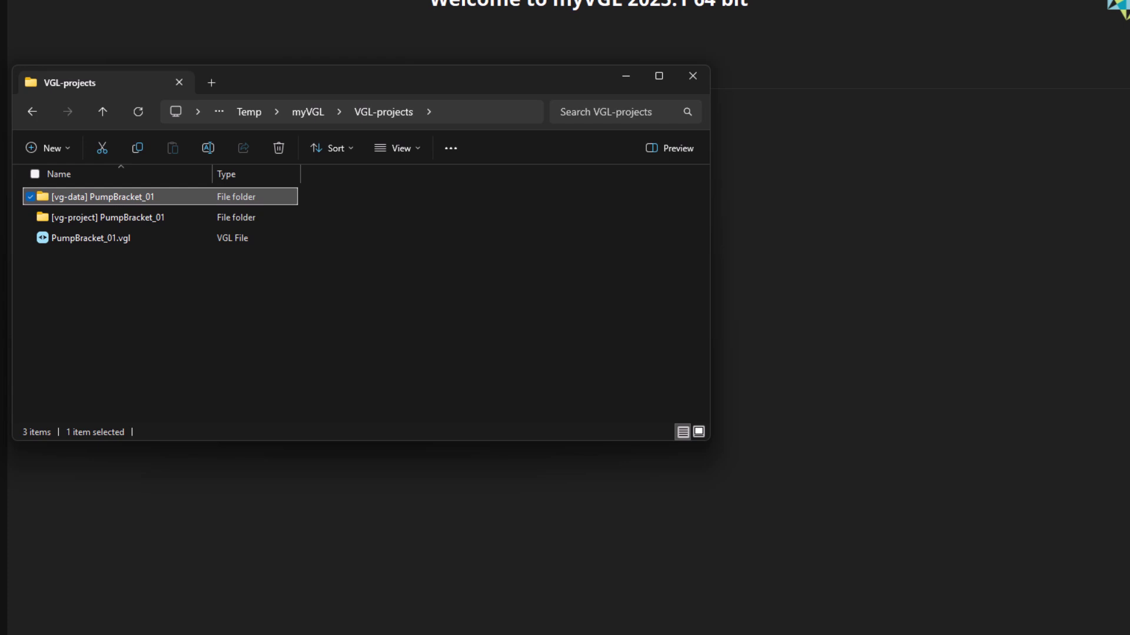
Examine the PumpBracket_01.vgl file and its project and data folders, including the contents of [vg-data] PumpBracket_01.
left_click(143, 239)
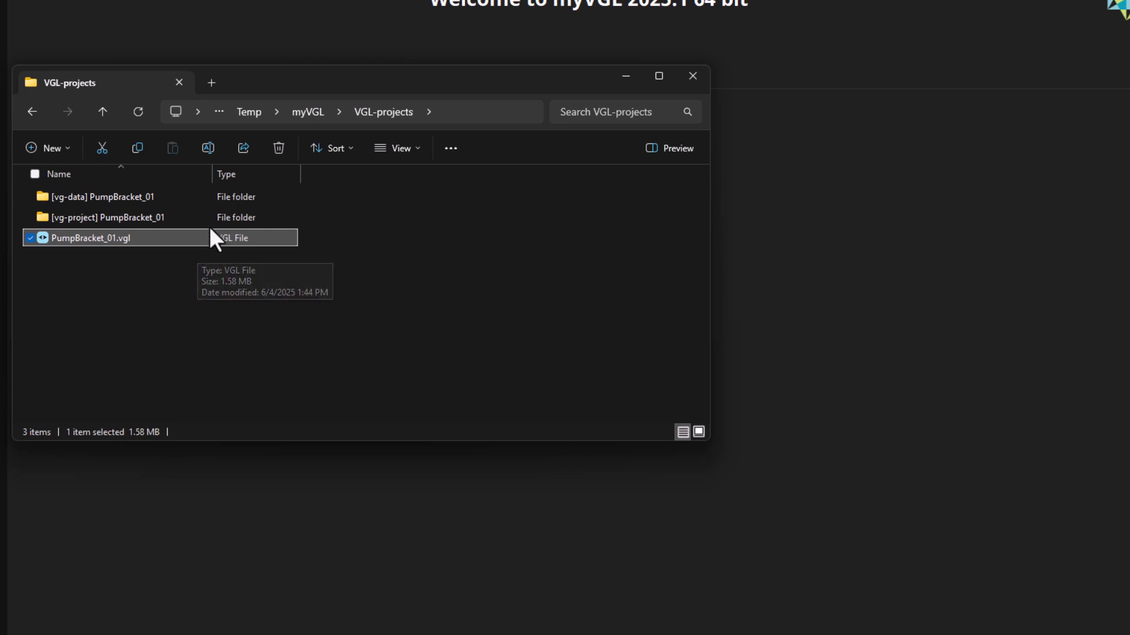
left_click(213, 224)
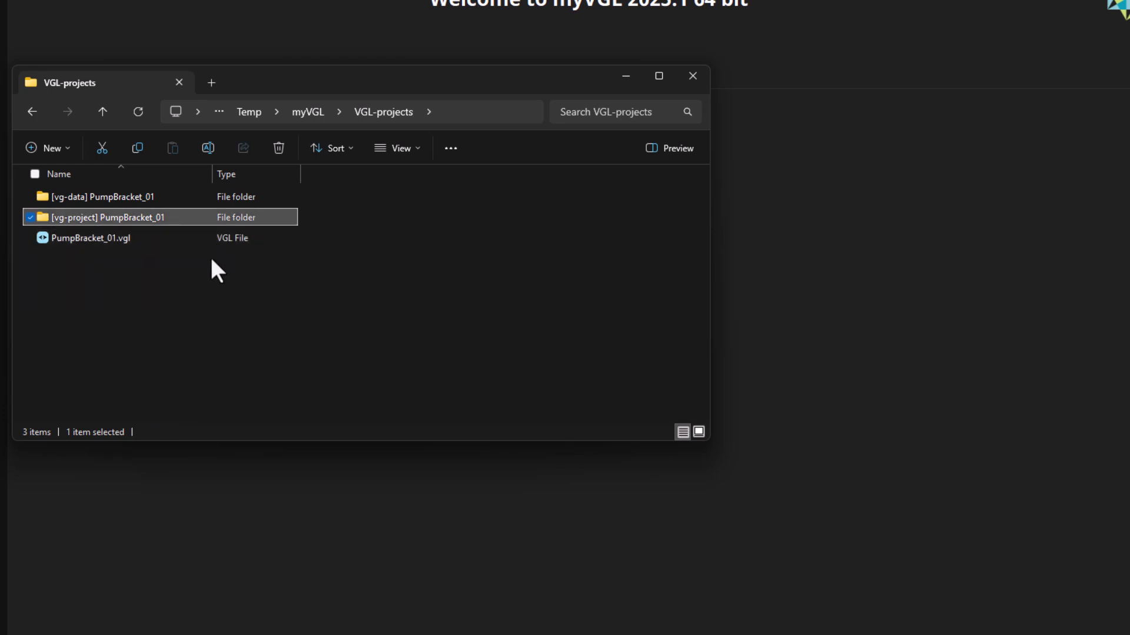
left_click(208, 197)
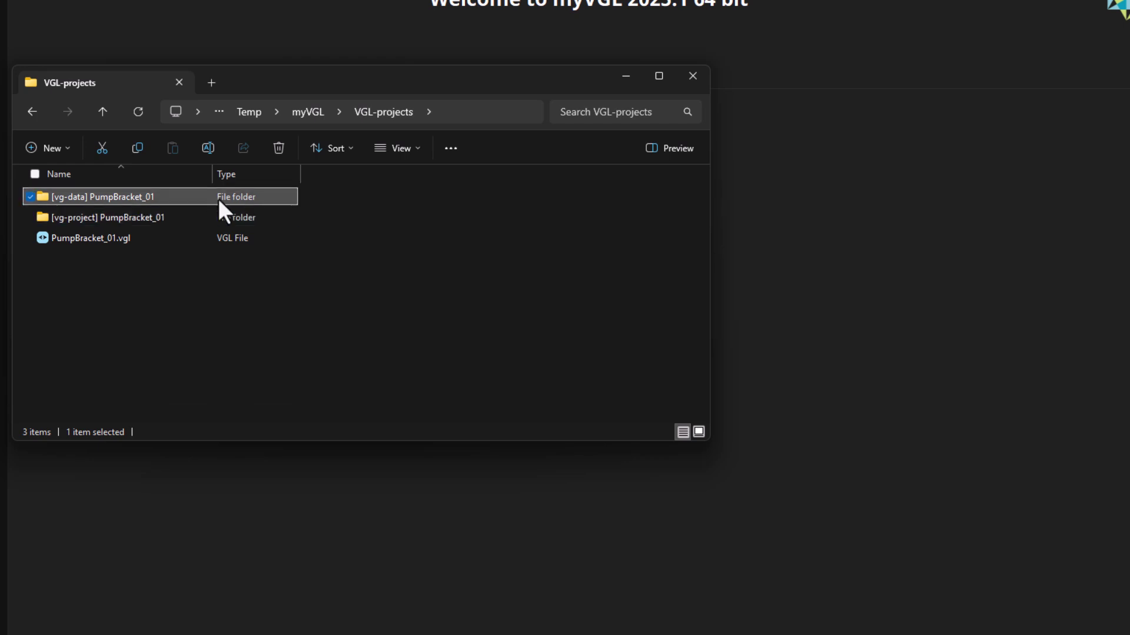
double_click(210, 200)
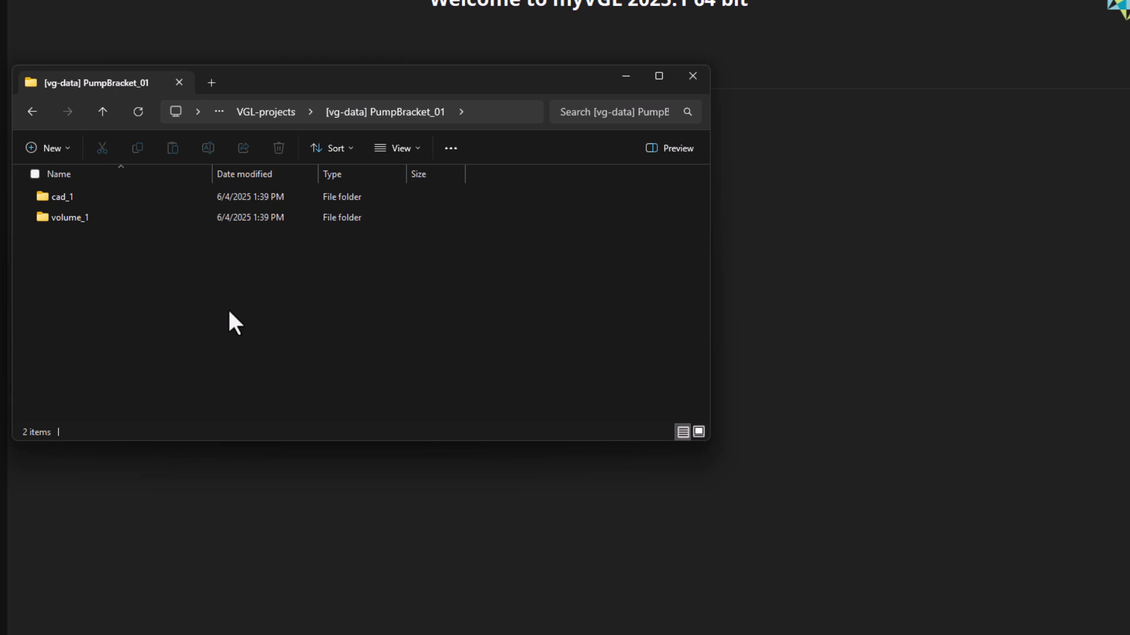
left_click(101, 110)
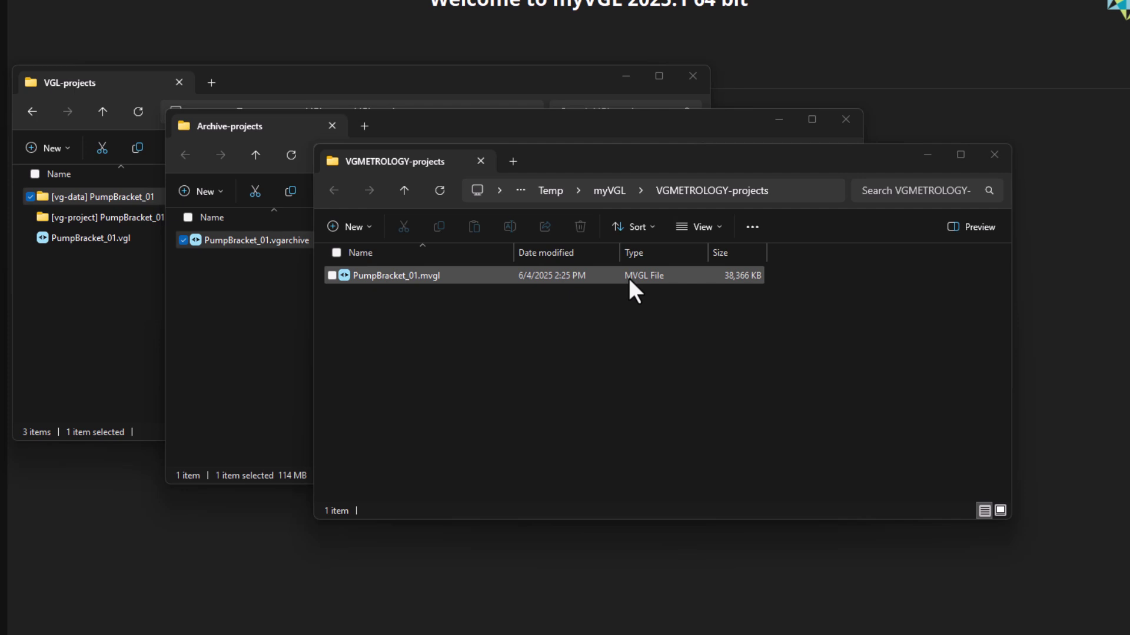
Select PumpBracket_01.mvgl, then minimize the VGMETROLOGY-projects and Archive-projects windows.
left_click(628, 277)
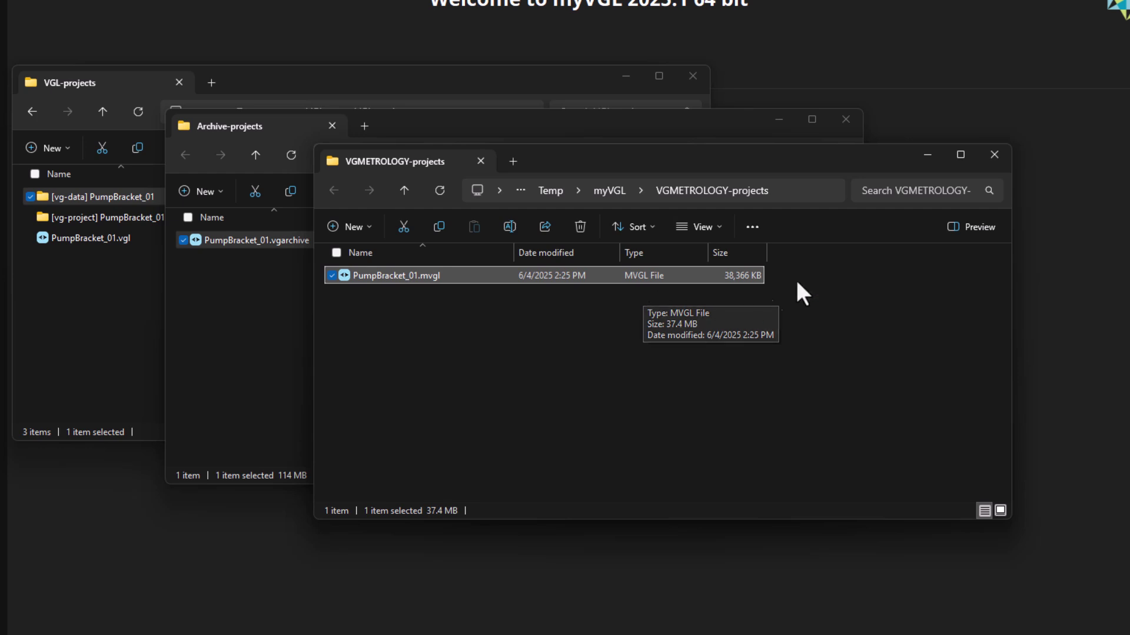
left_click(928, 156)
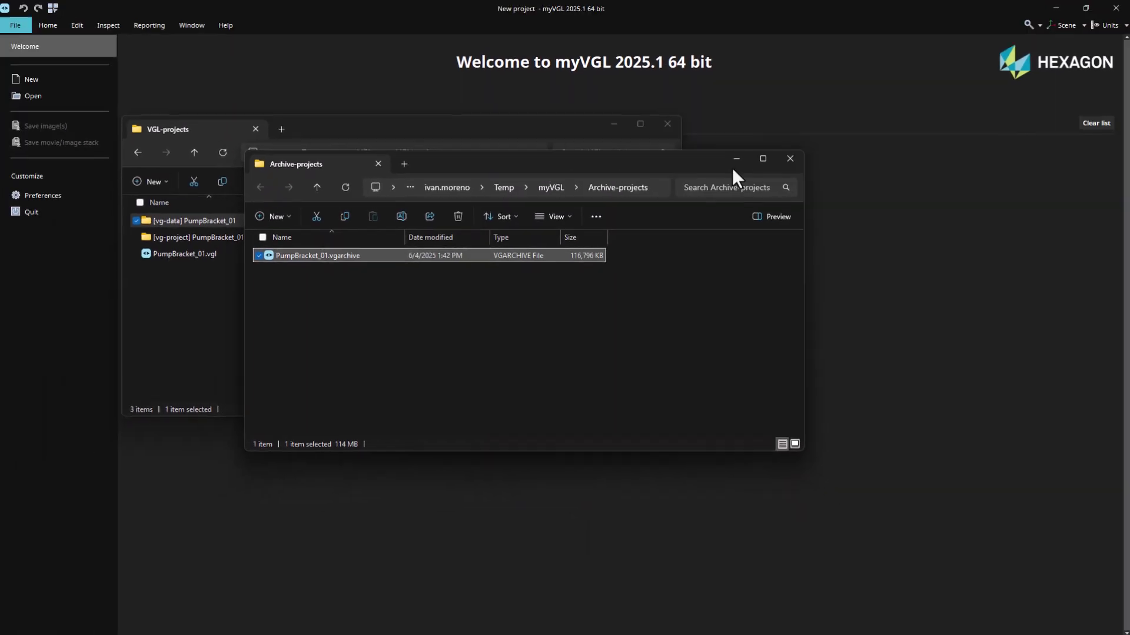
left_click(735, 162)
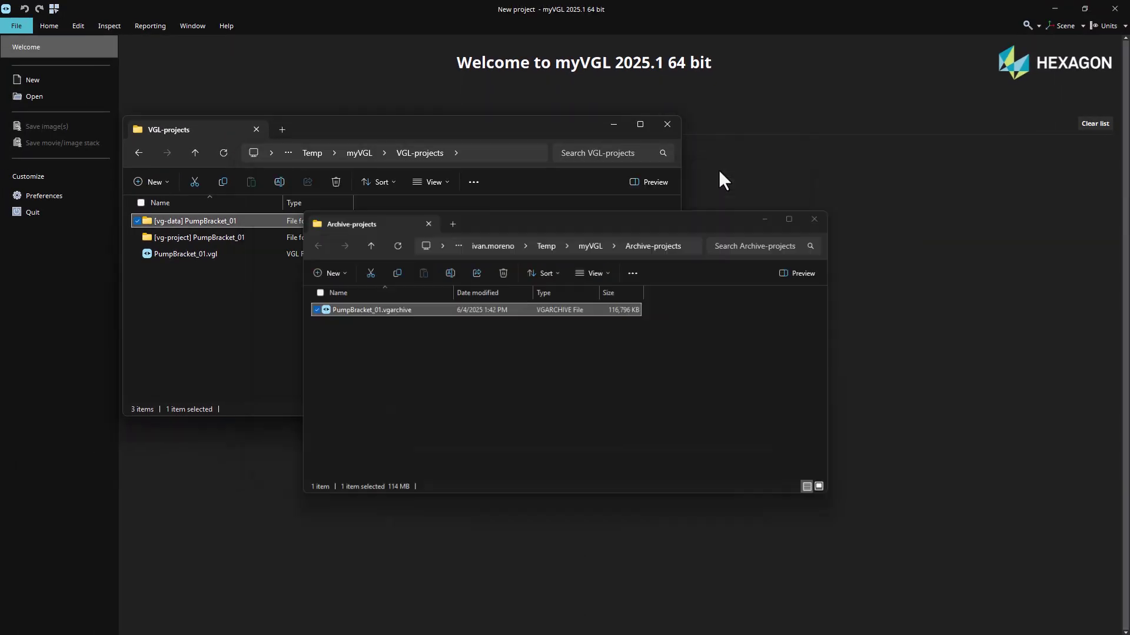
Bring PumpBracket_01.vgl from the VGL-projects folder into myVGL and choose to open it as a project with analyses.
left_click(211, 253)
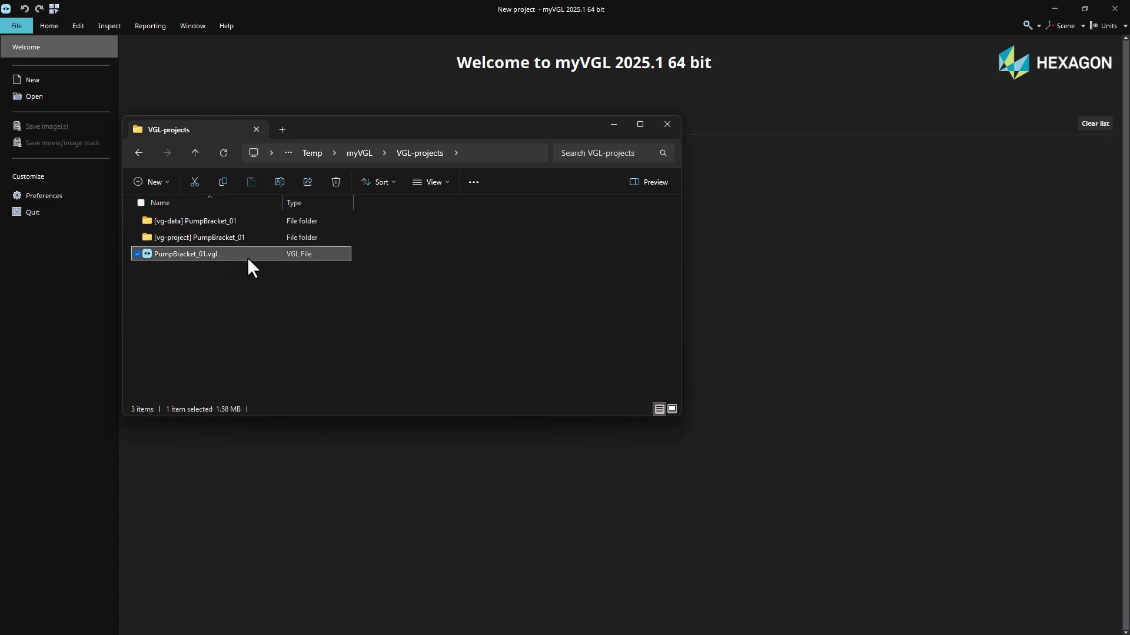
left_click_drag(252, 256, 806, 266)
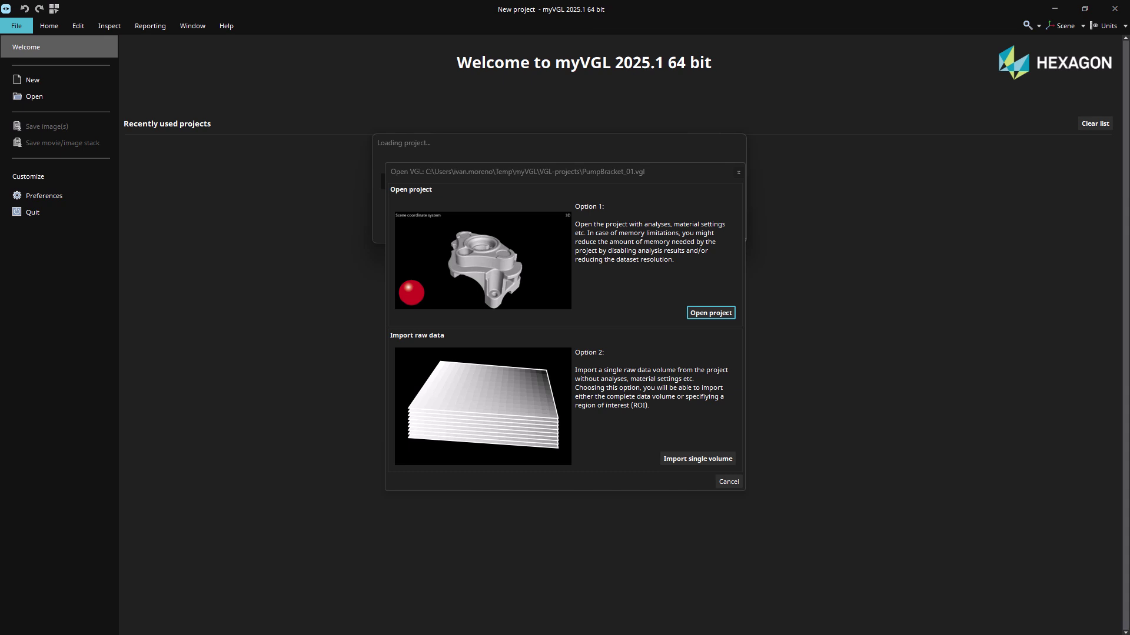
left_click(725, 310)
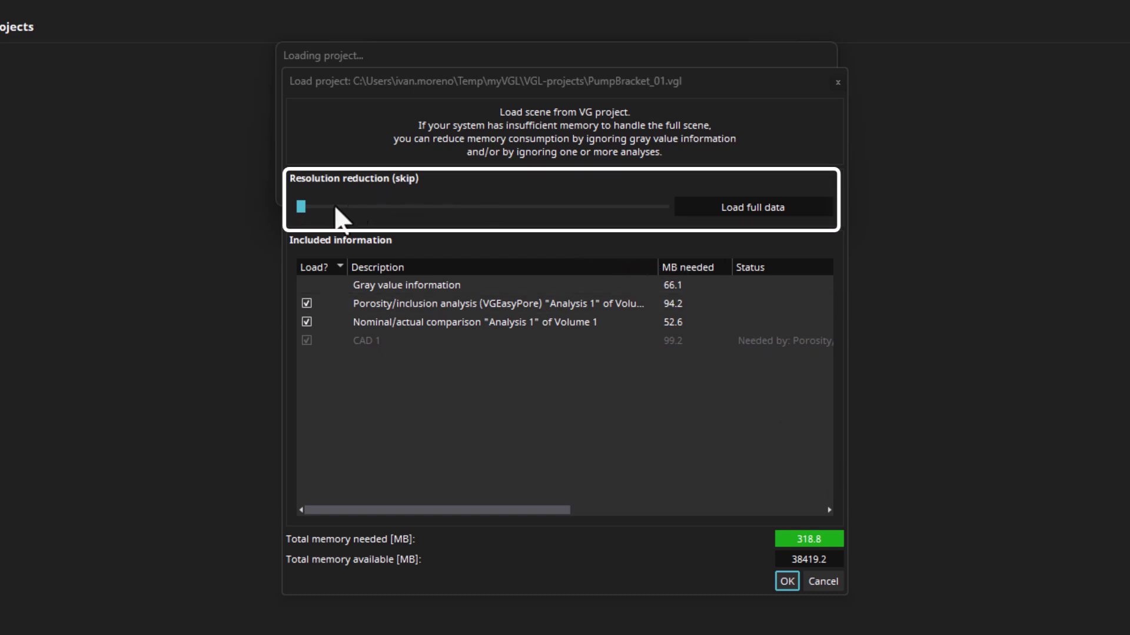
Try the resolution reduction settings Skip of 3, Skip of 2 and Max skip / Unloaded for the project.
left_click_drag(302, 206, 545, 215)
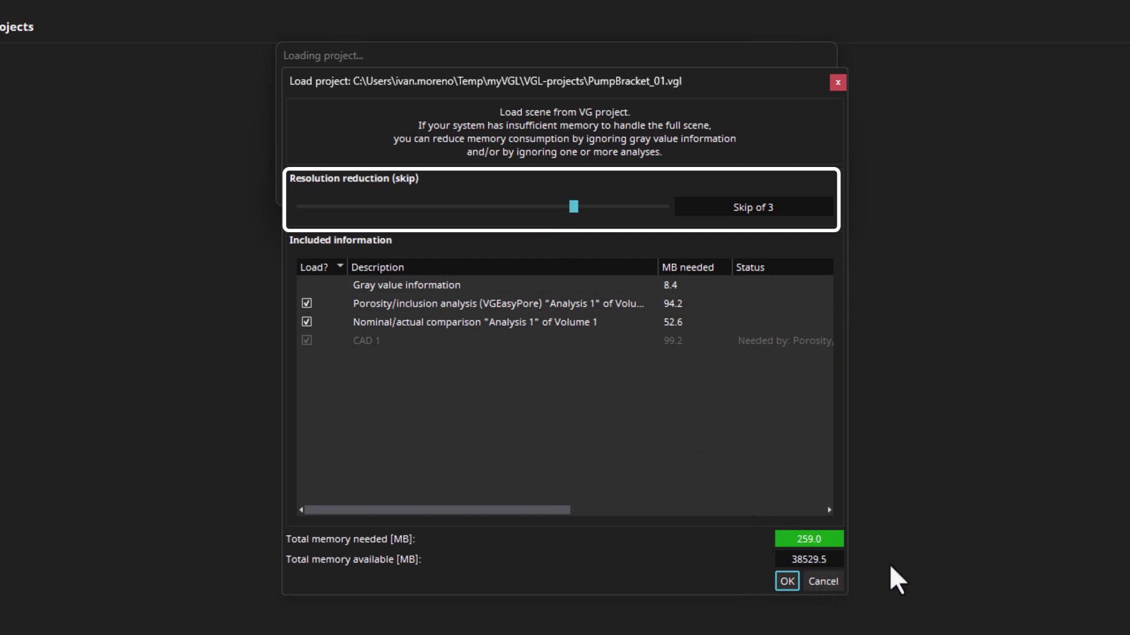
left_click_drag(568, 204, 545, 218)
left_click_drag(574, 217, 706, 217)
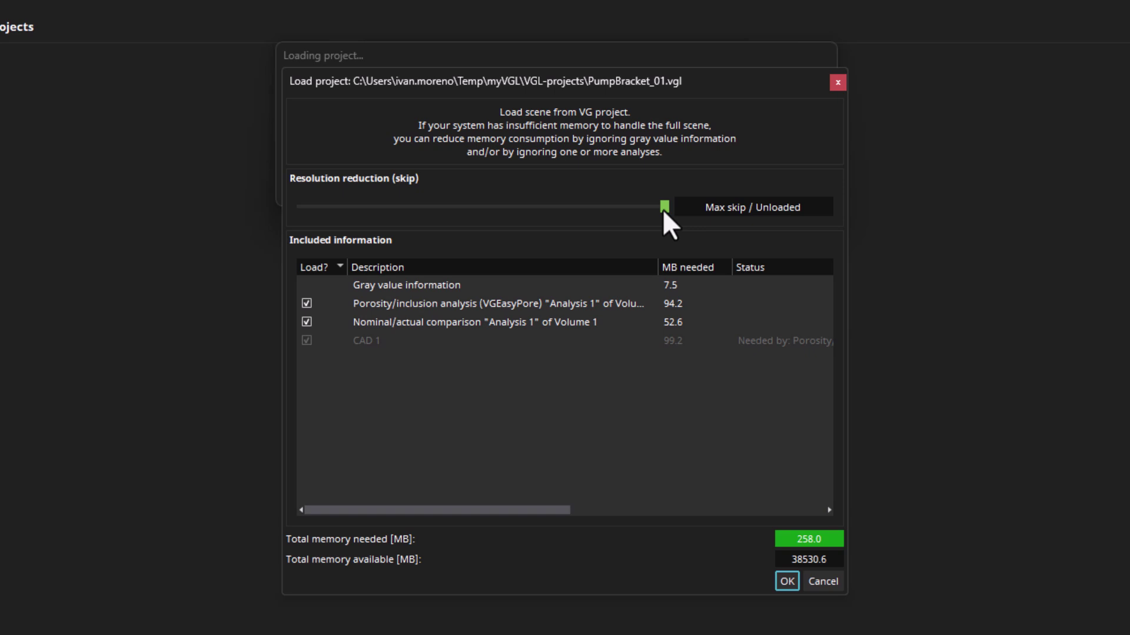
left_click_drag(663, 211, 501, 222)
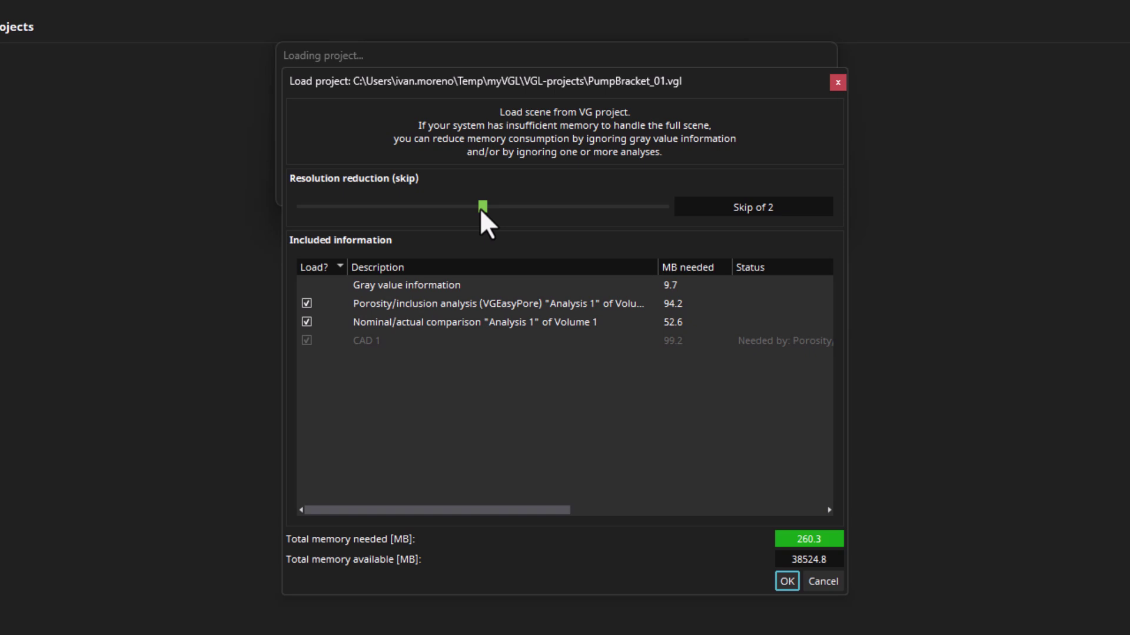
left_click_drag(481, 212, 713, 217)
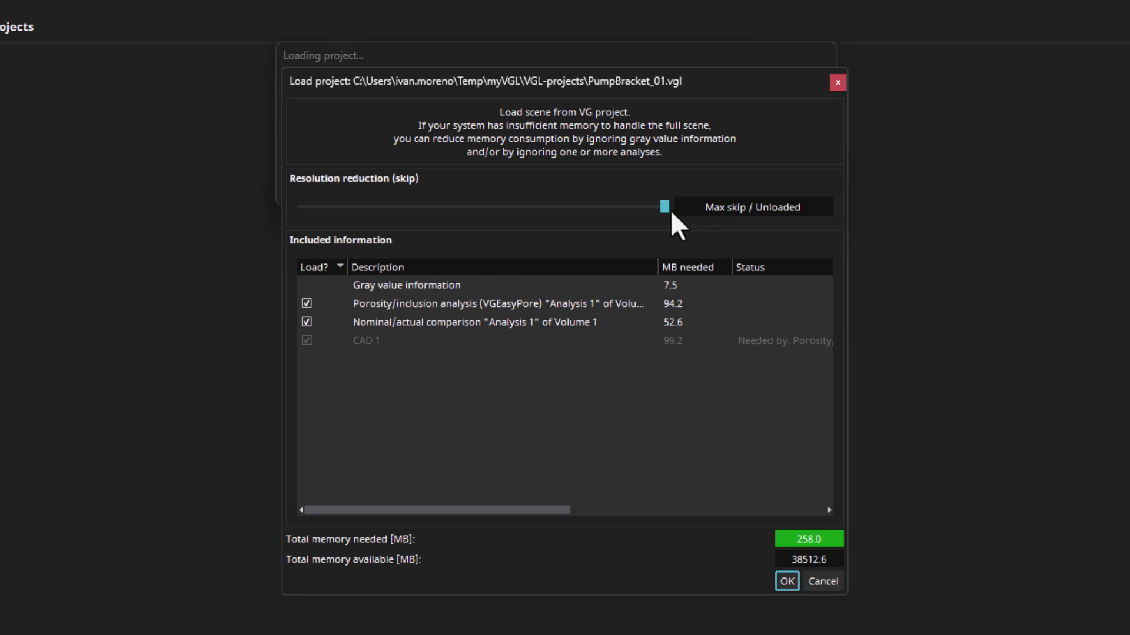
Set the resolution reduction to Load full data and load the project with both analyses included.
left_click_drag(663, 210, 274, 218)
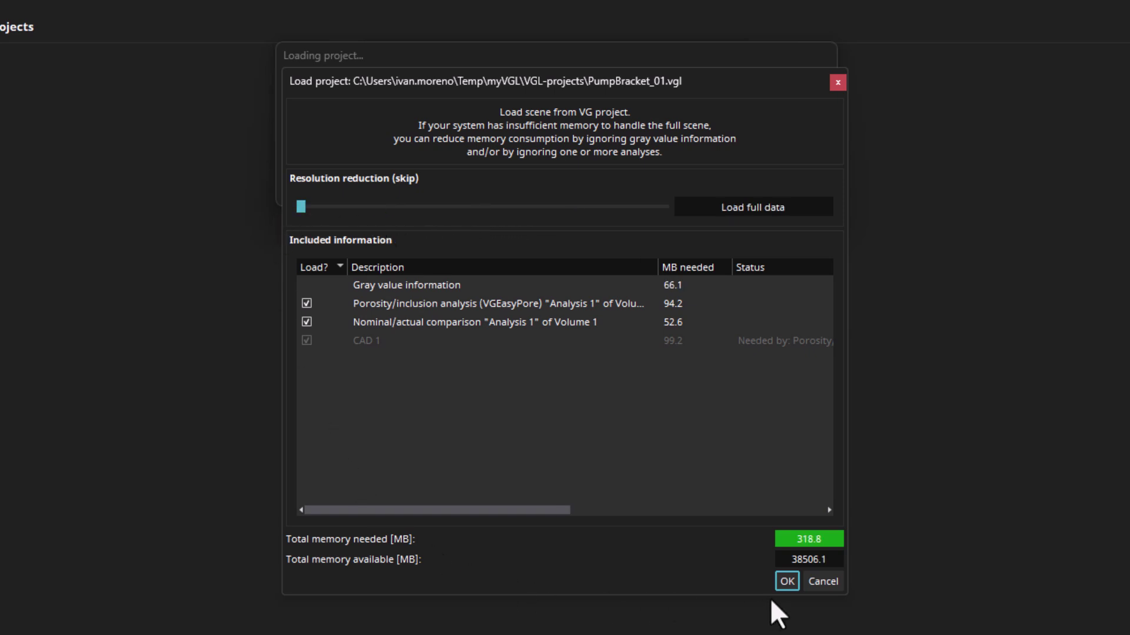
left_click(787, 581)
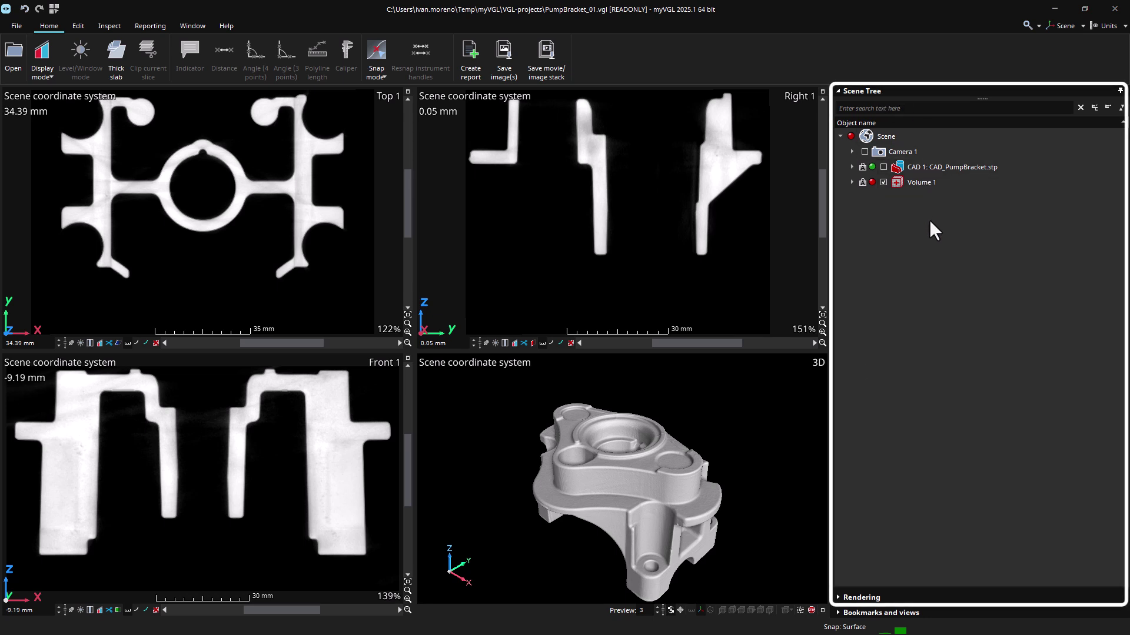
Expand the Rendering settings below the scene tree.
left_click(888, 596)
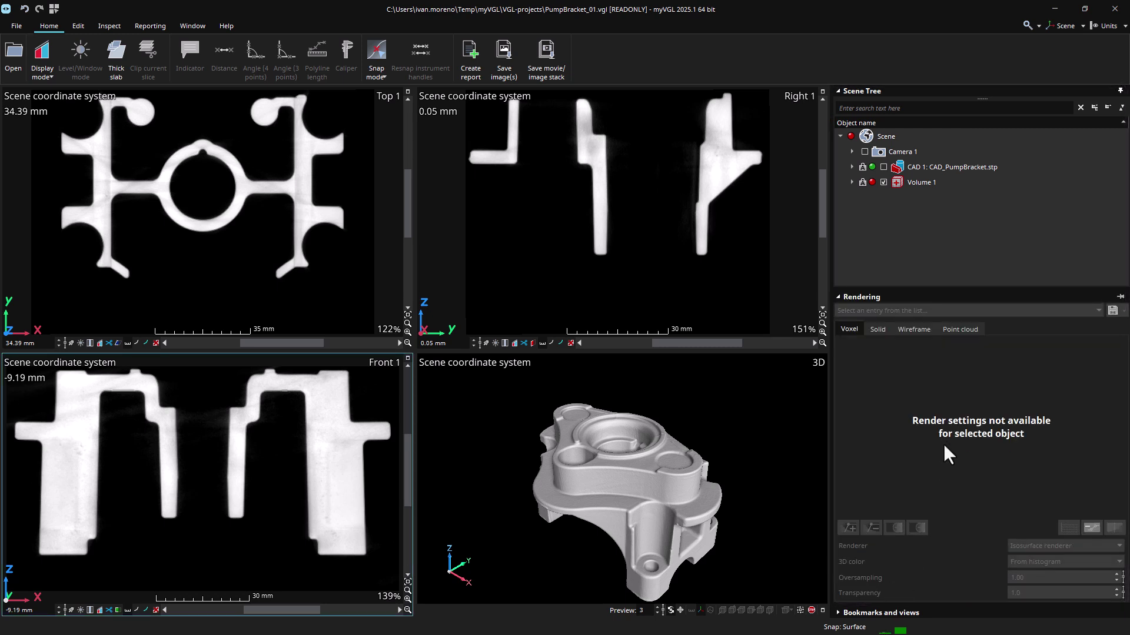
left_click(621, 421)
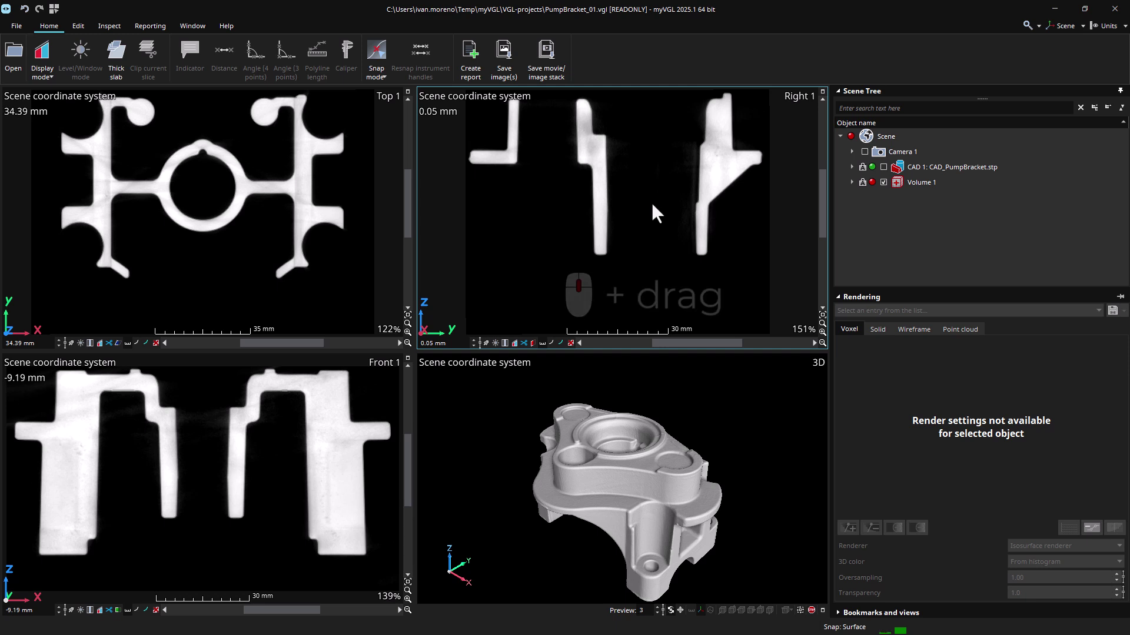
Pan the Right 1 slice view and browse through the bracket's slices, stopping at -13.15 mm.
middle_click_drag(651, 203, 630, 217)
scroll(629, 216, "down", 15)
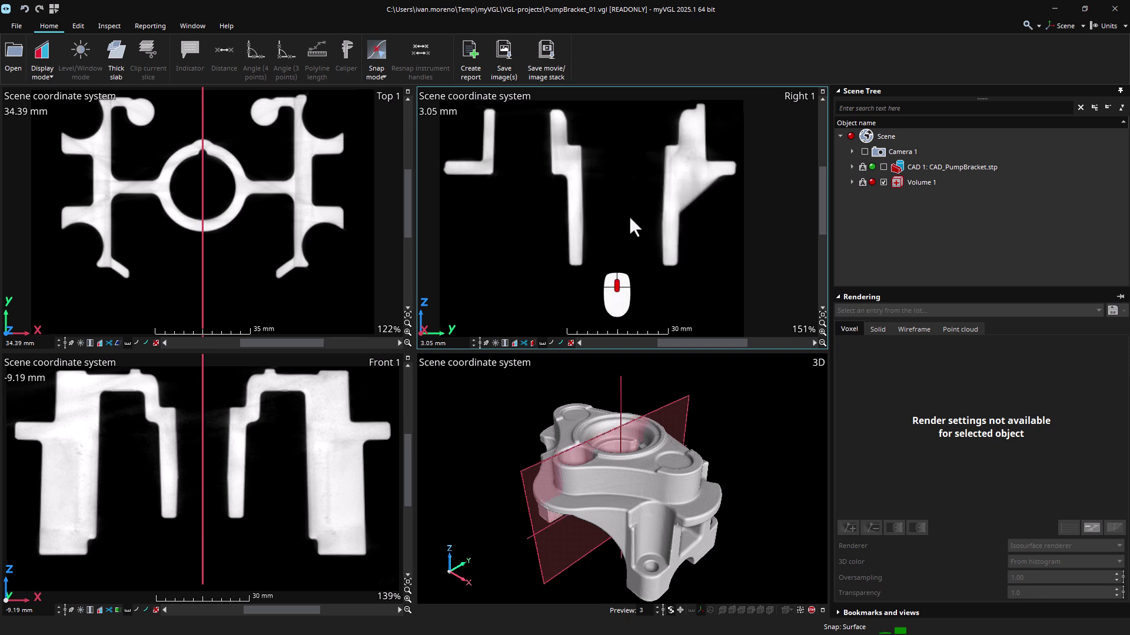
scroll(630, 216, "up", 20)
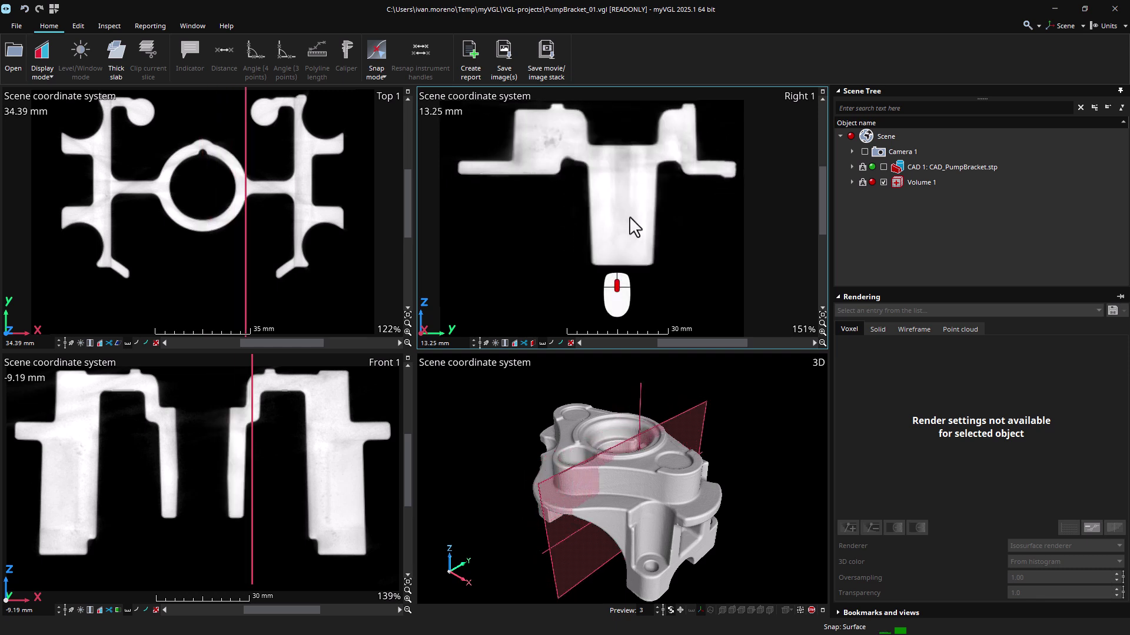
scroll(630, 216, "up", 3)
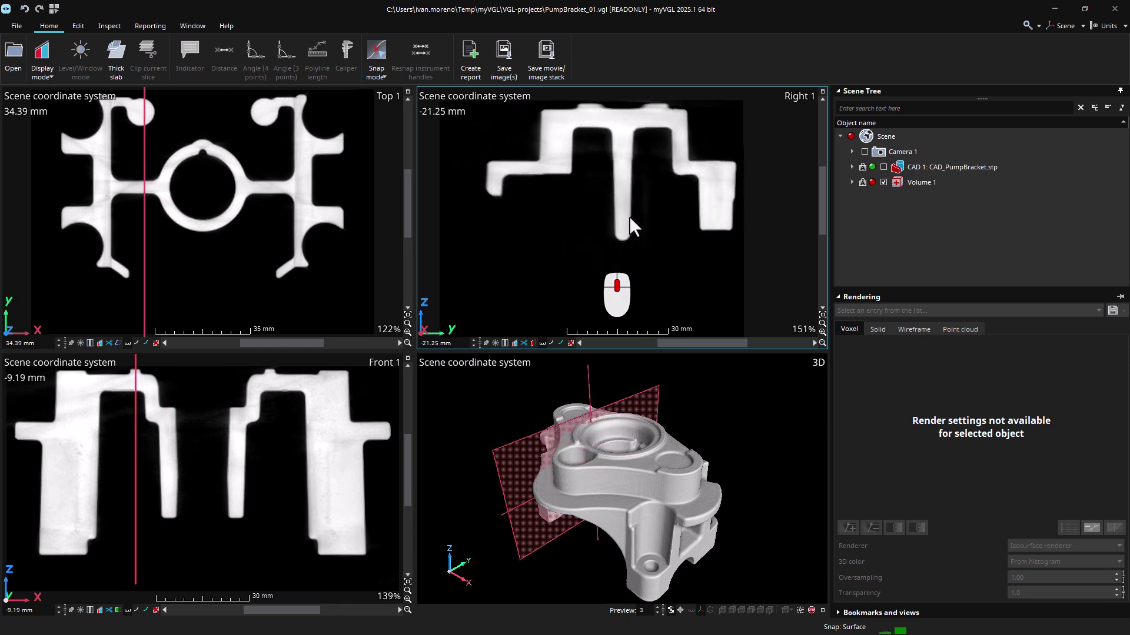
scroll(630, 216, "down", 9)
scroll(315, 217, "down", 3)
scroll(316, 216, "down", 5)
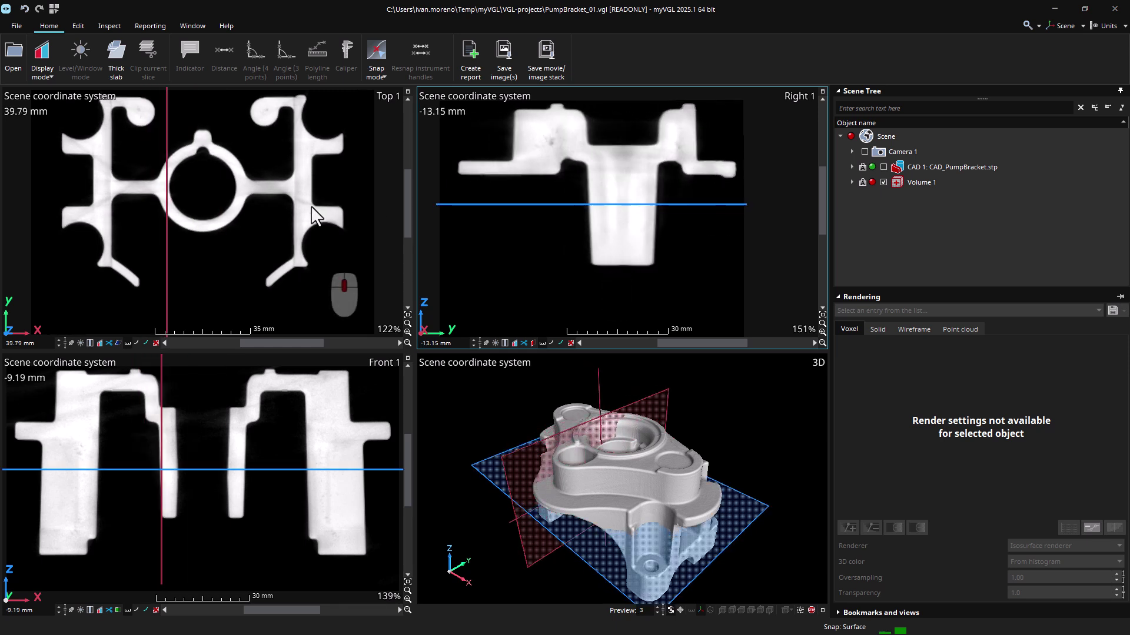
Move the Top 1 slice plane to 52.00 mm.
scroll(316, 216, "up", 4)
scroll(316, 217, "up", 3)
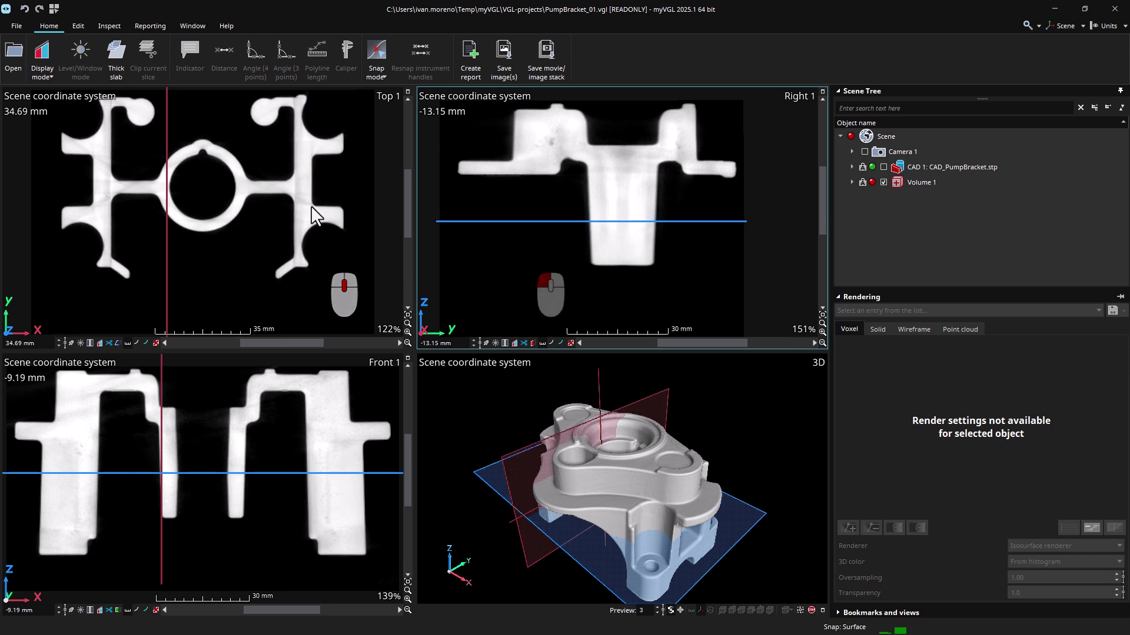
left_click_drag(502, 240, 511, 162)
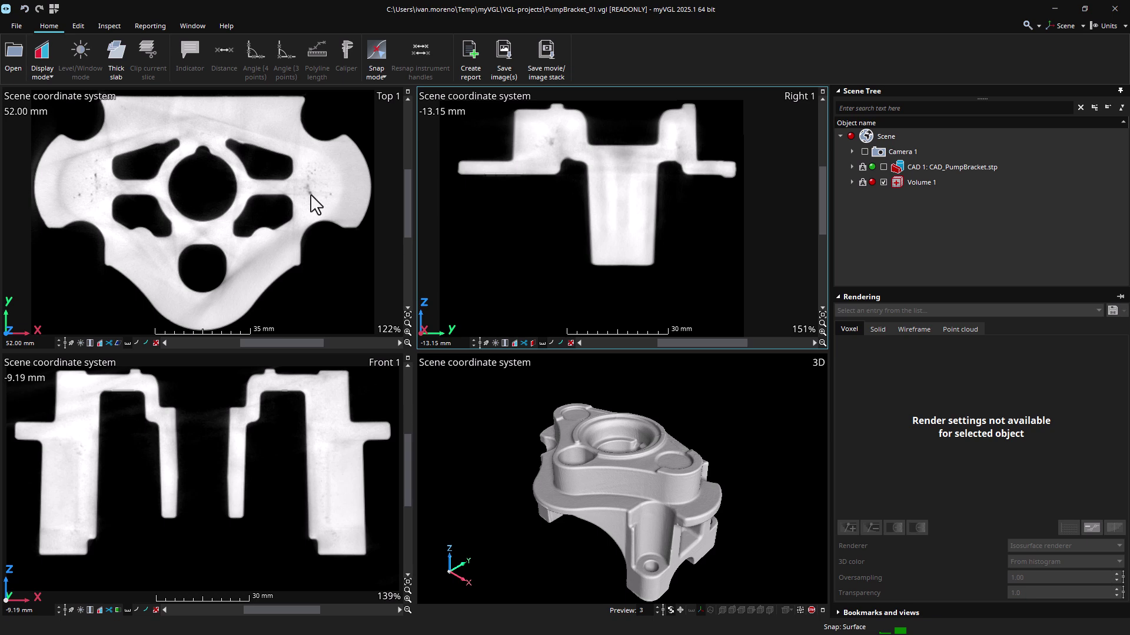
Inspect the dark pores on both sides of the bracket close up in the Top 1 slice.
scroll(310, 194, "down", 2)
scroll(309, 194, "up", 6)
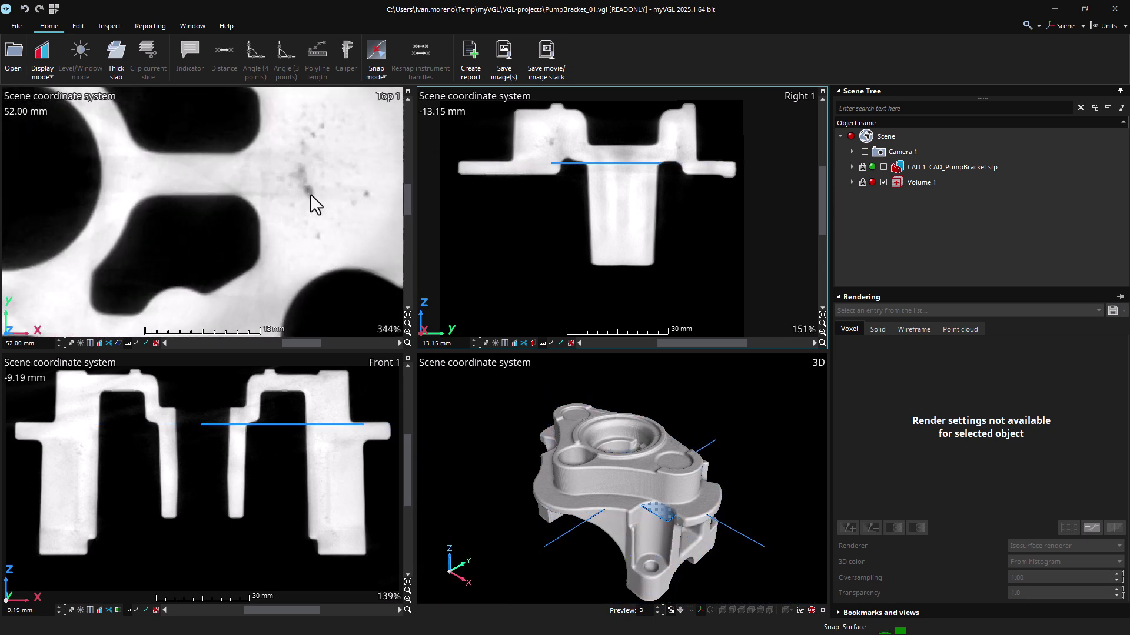
scroll(309, 193, "down", 8)
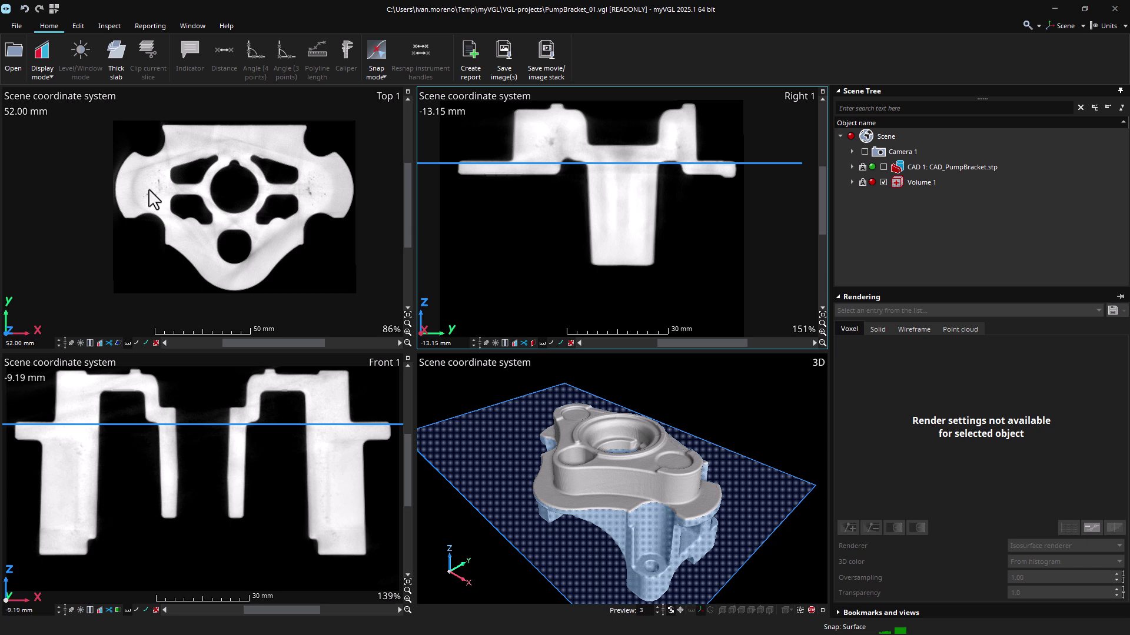
scroll(169, 182, "up", 7)
scroll(174, 180, "down", 2)
scroll(171, 186, "up", 3)
scroll(164, 187, "down", 1)
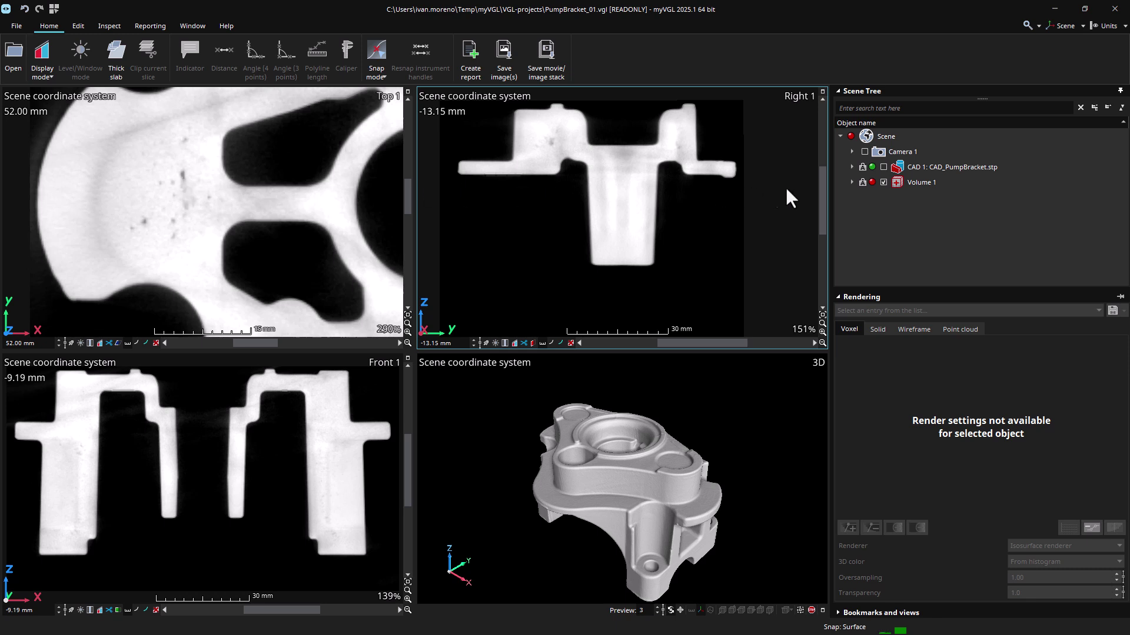
Select Volume 1, set the navigation cursor on a dark pore in the bracket's left lobe in Top 1, and inspect it in Right 1 and Front 1.
left_click(897, 183)
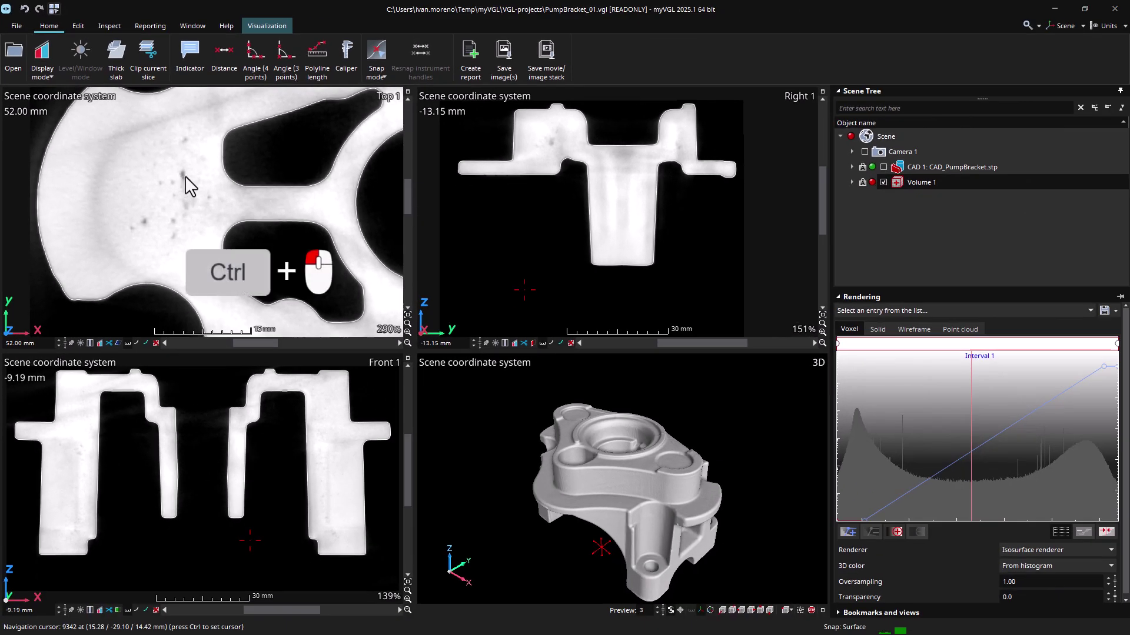
left_click(182, 177, "ctrl")
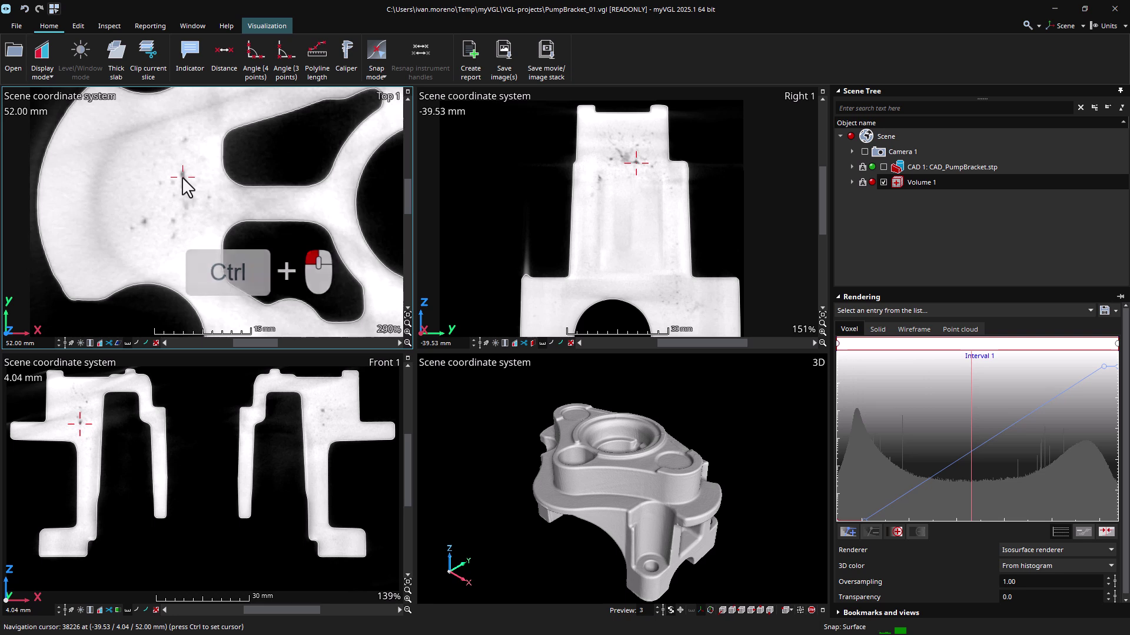
scroll(638, 160, "up", 5)
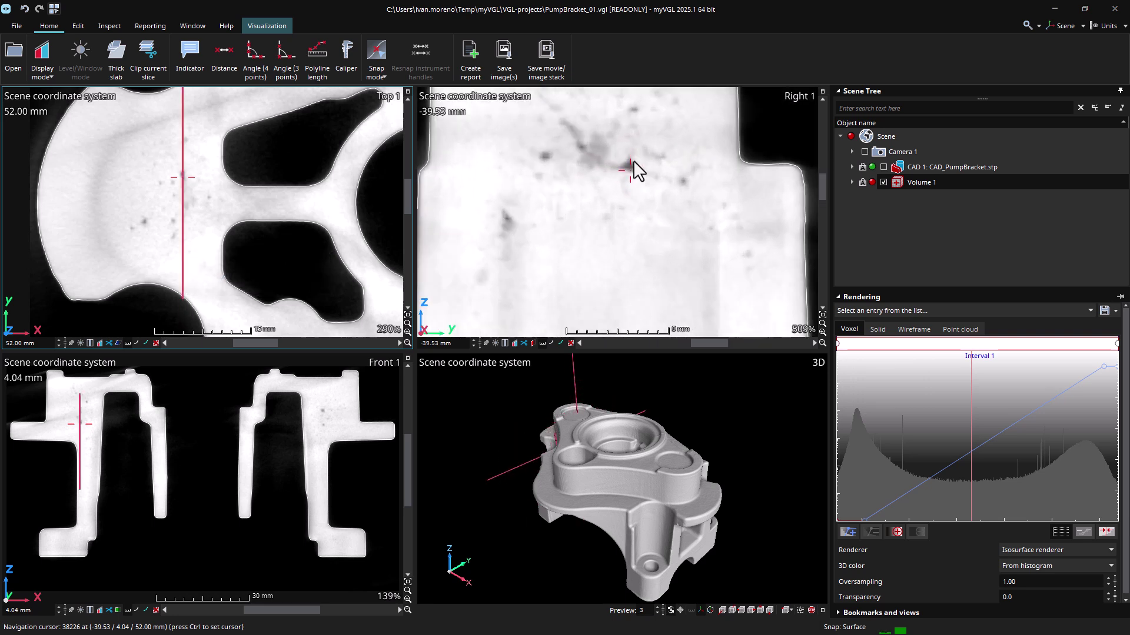
scroll(55, 432, "up", 2)
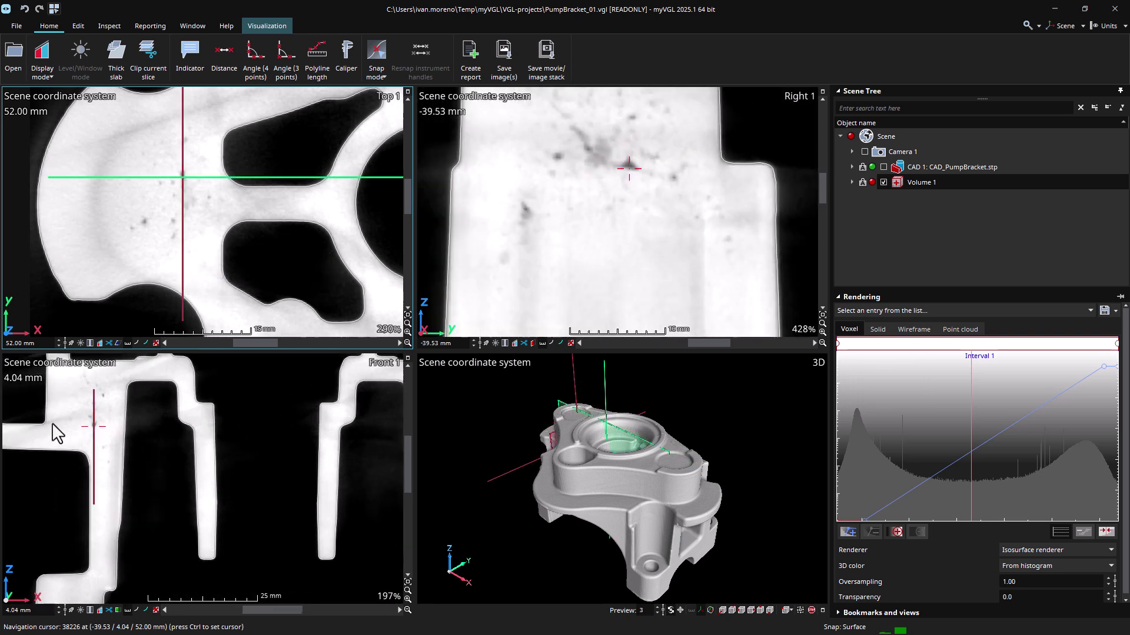
scroll(55, 433, "up", 5)
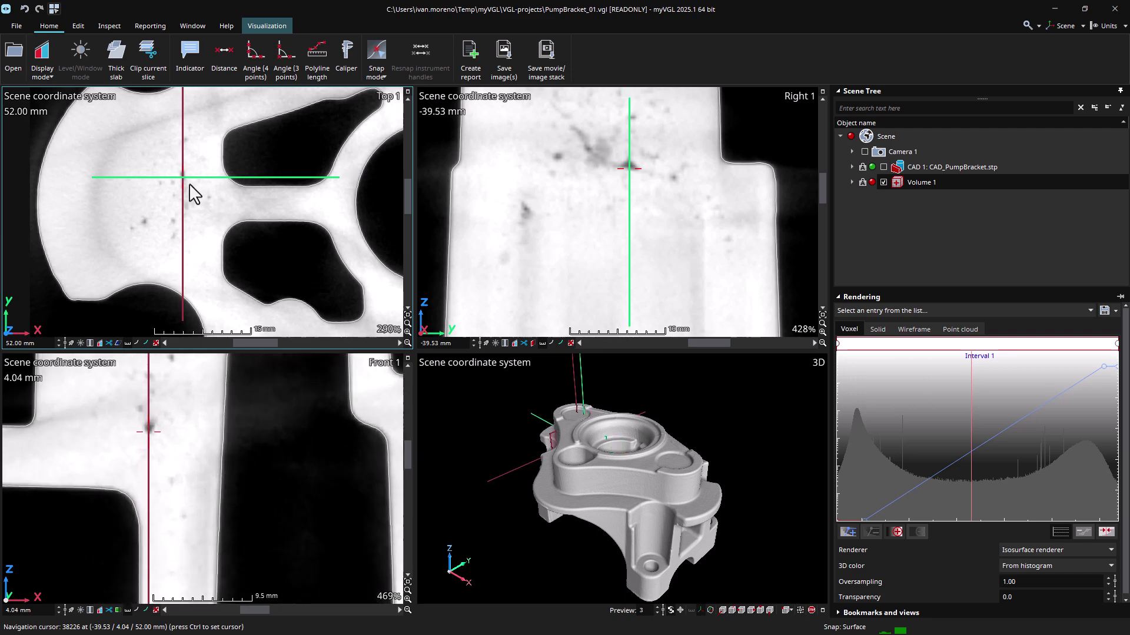
Show the whole bracket section in Top 1 and maximize that slice view.
scroll(157, 203, "down", 6)
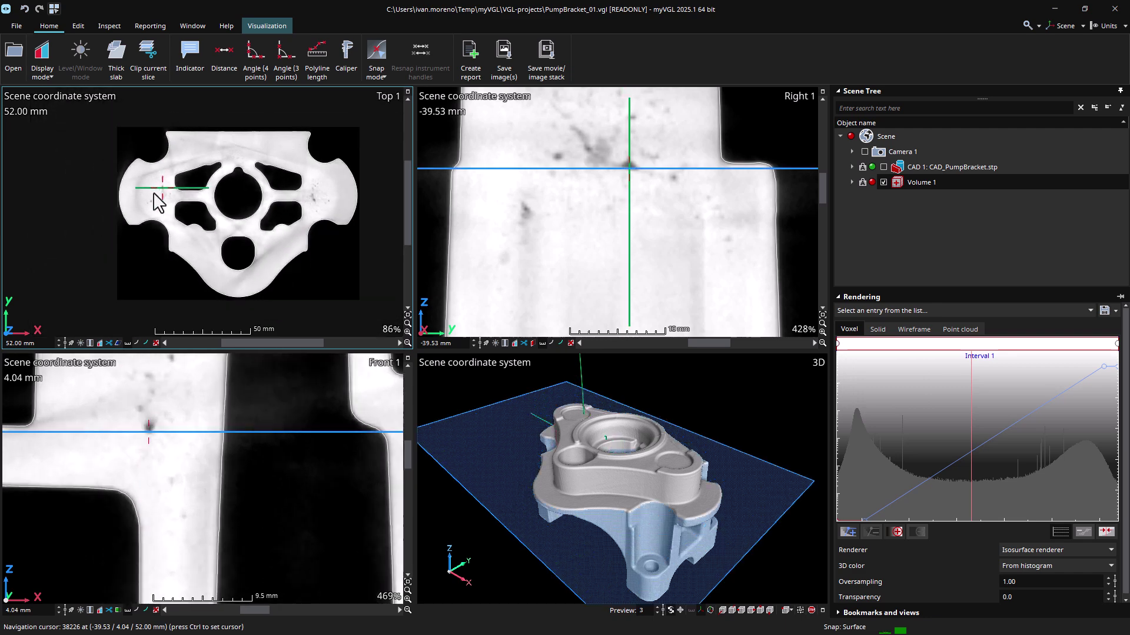
left_click(407, 92)
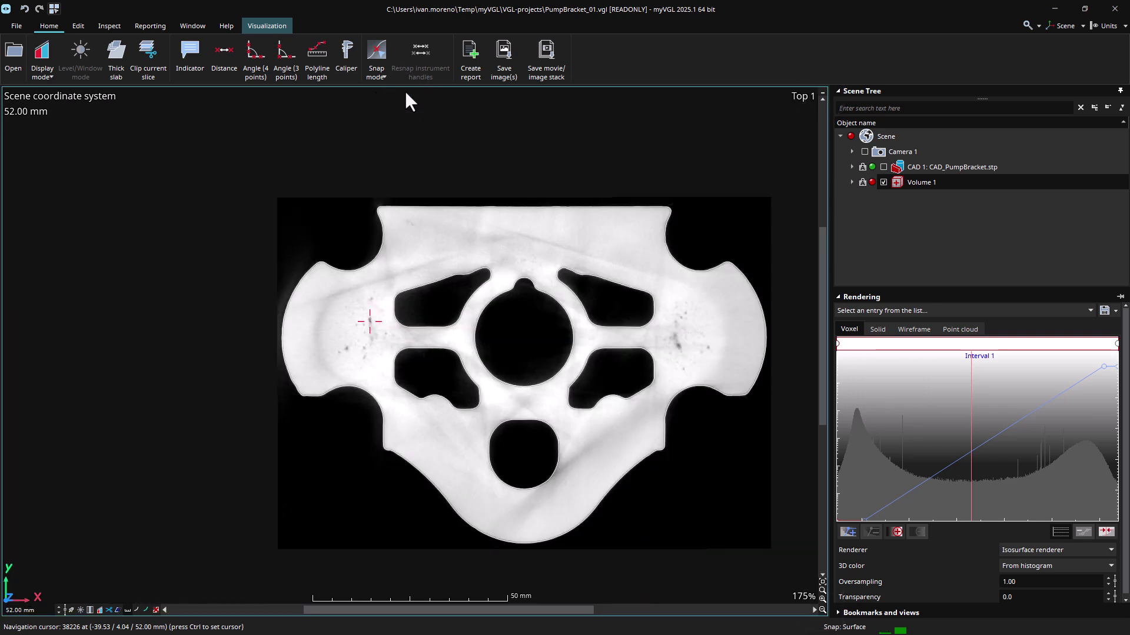
Return to the four-view layout and fit the whole bracket section in the Top 1, Right 1 and Front 1 slice views.
left_click(821, 92)
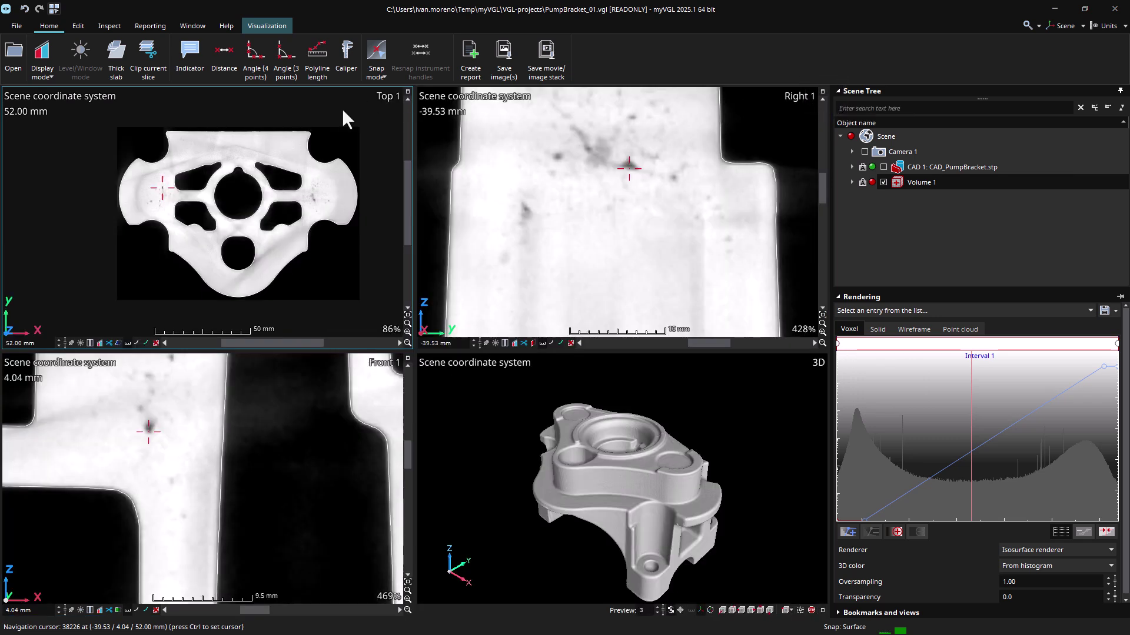
left_click(411, 320)
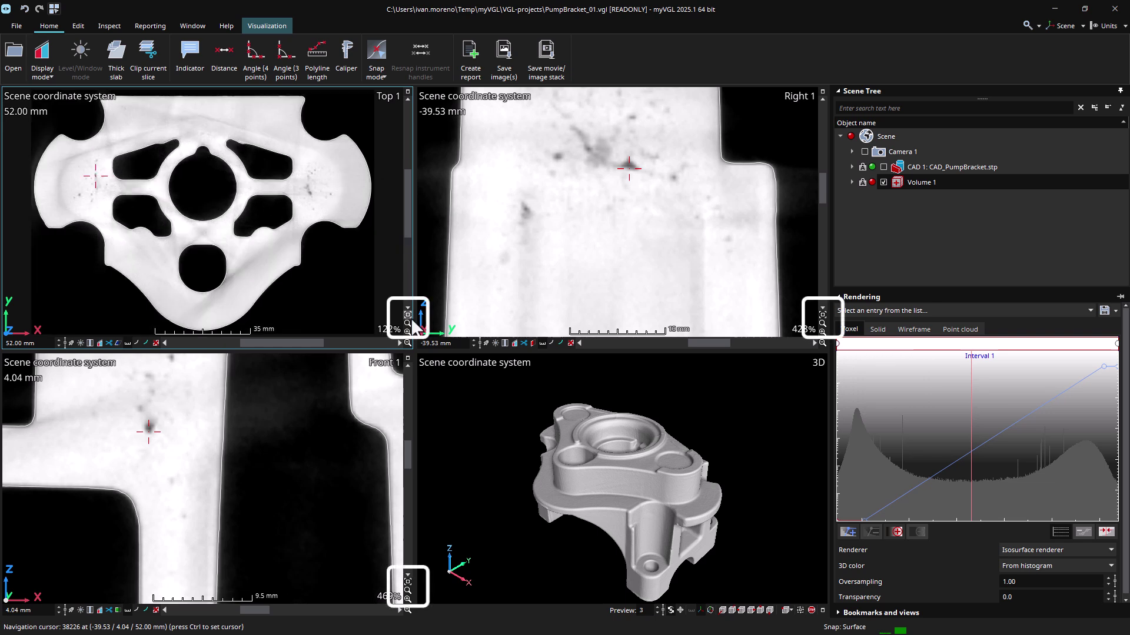
left_click(822, 315)
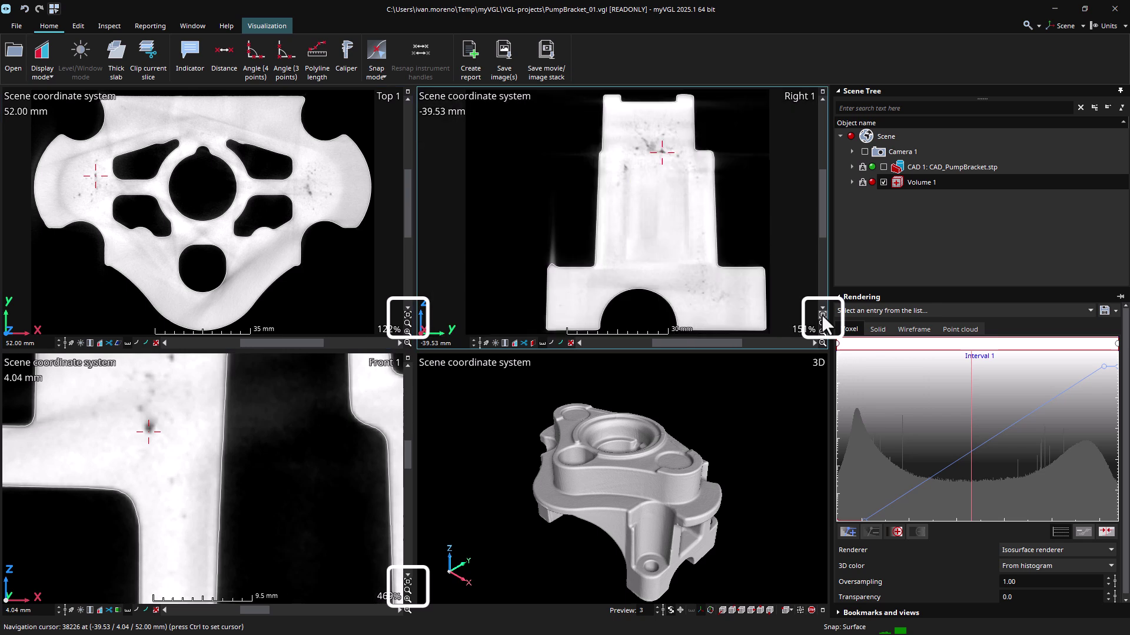
left_click(408, 581)
Reset the slice planes to 34.39 mm in Top 1 and 0.05 mm in Right 1, and clear the navigation cursor.
left_click(410, 314)
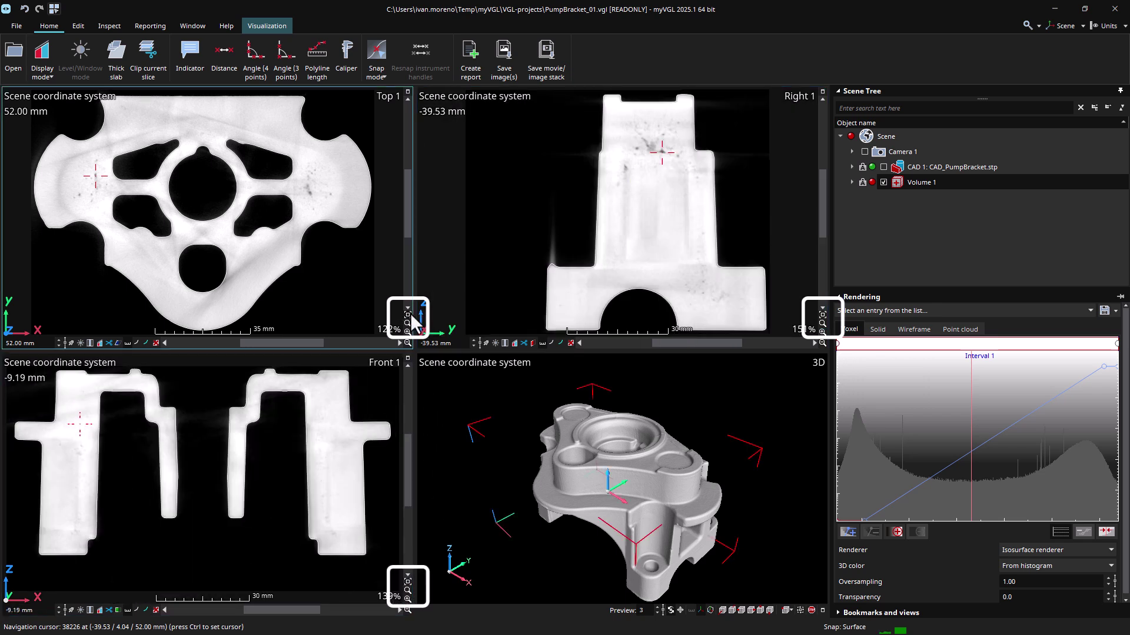
left_click(825, 315)
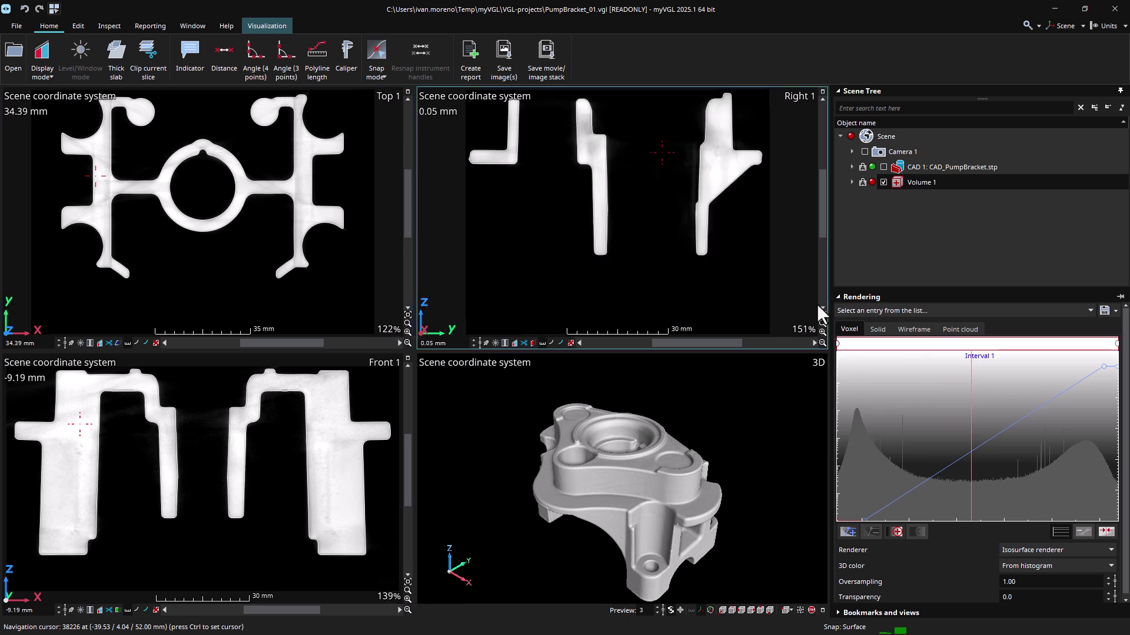
left_click(57, 9)
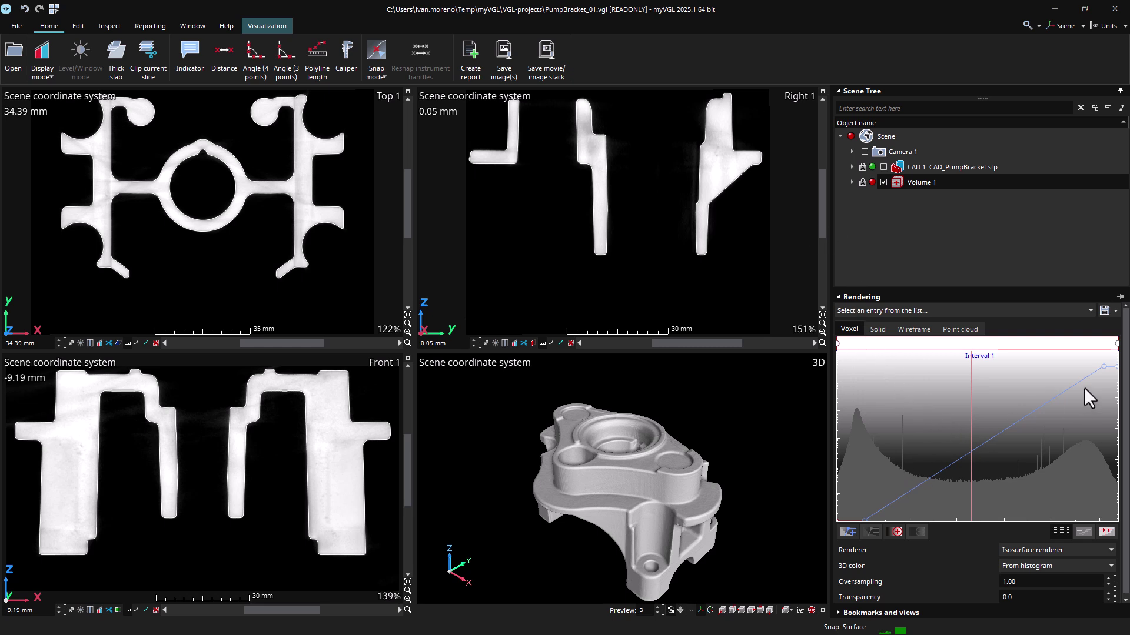
Overlay the CAD_PumpBracket.stp model on Volume 1 to compare them, and hide the CAD model again.
left_click(898, 185)
left_click(884, 167)
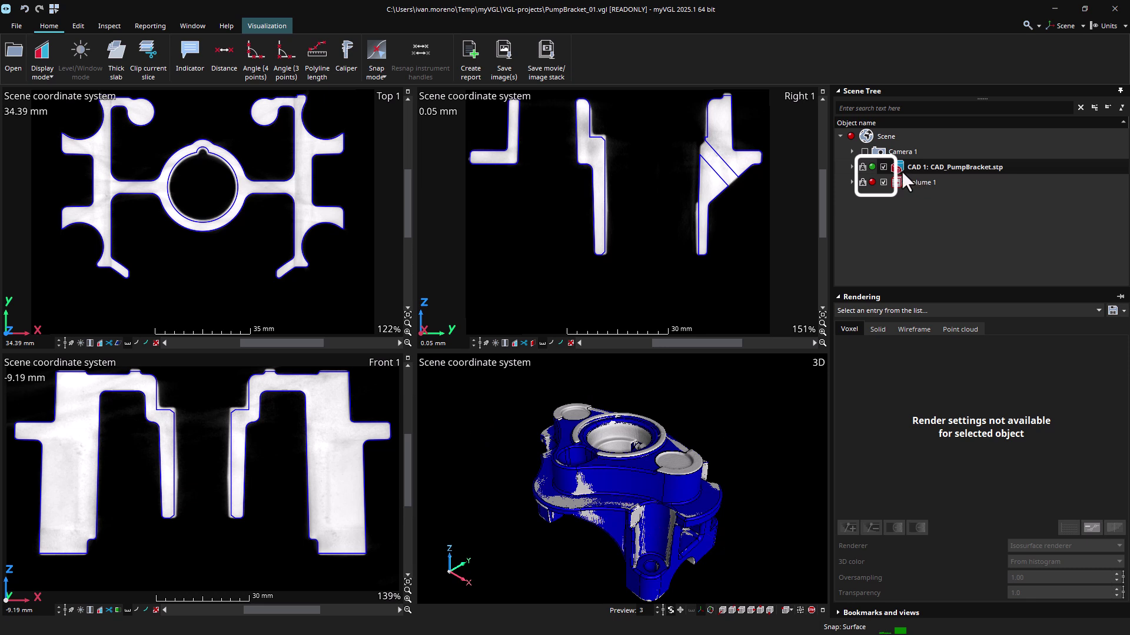
left_click(903, 183)
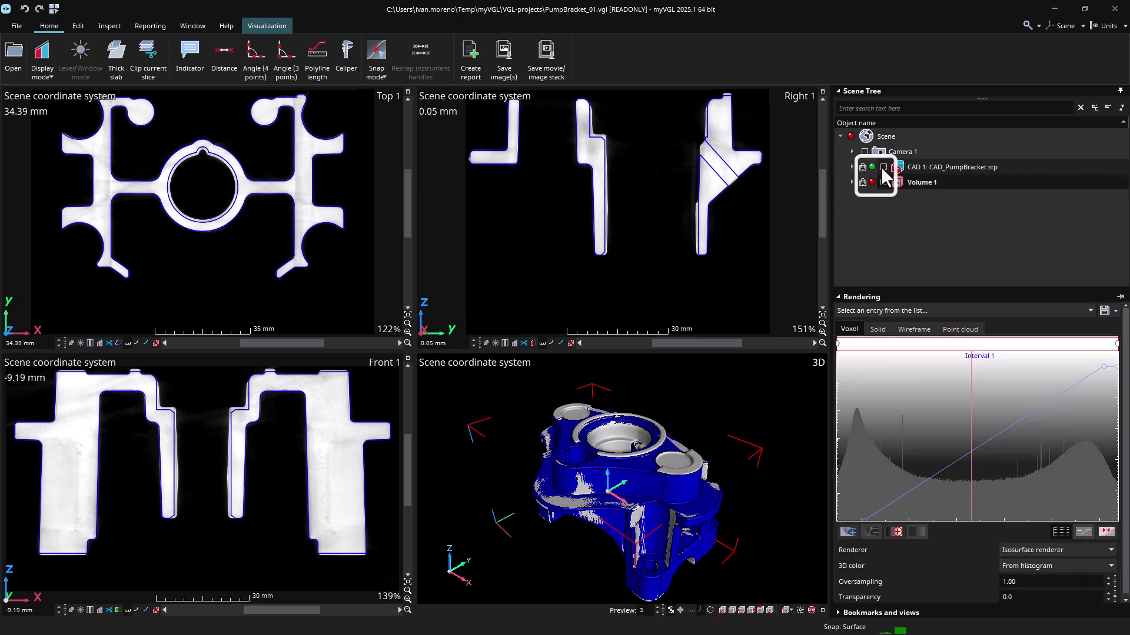
left_click(883, 167)
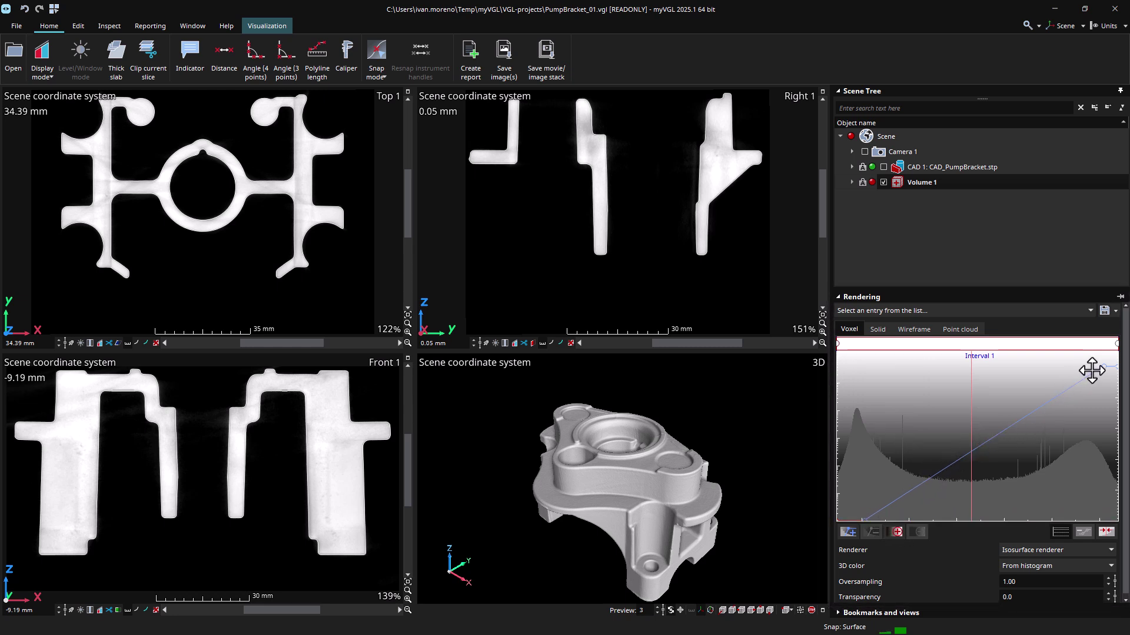
Try shifting the opacity curve and its upper point in Volume 1's rendering histogram, and undo the changes.
left_click_drag(940, 470, 974, 483)
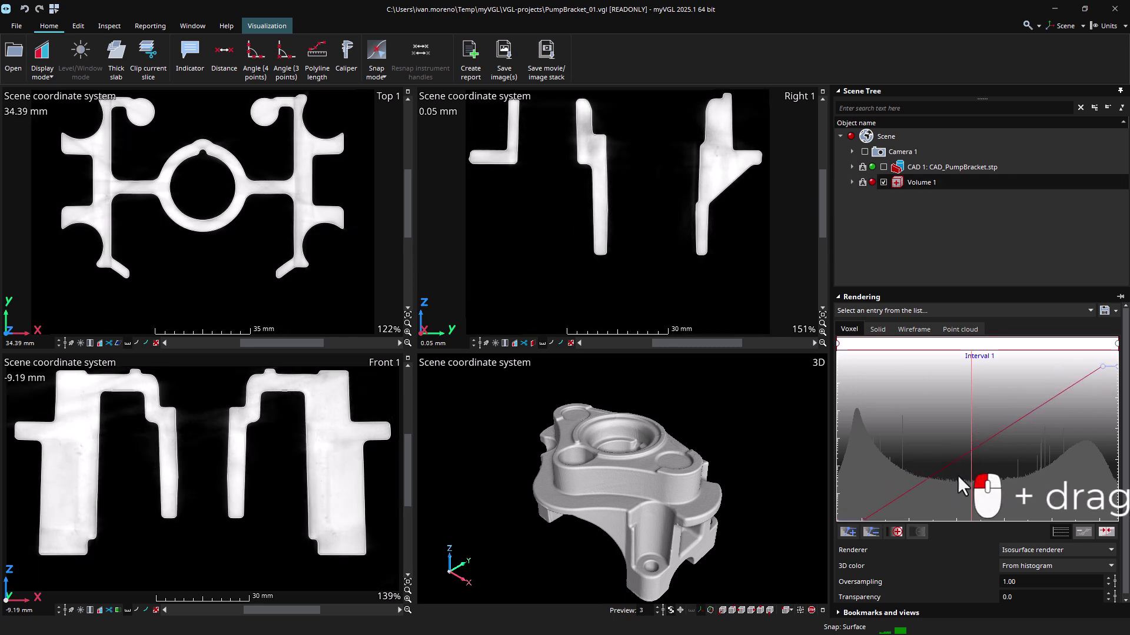
left_click_drag(1104, 367, 1089, 347)
left_click_drag(963, 462, 1011, 486)
key("ctrl+z")
key("ctrl+z")
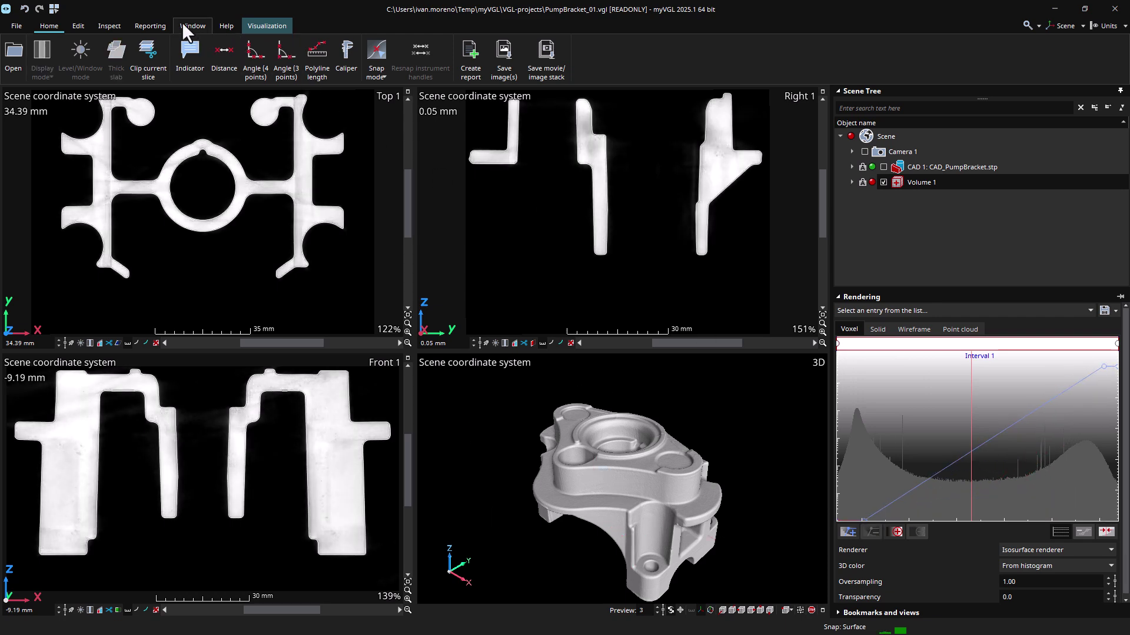
Compare the Slices left, Slices right and Slices below window layouts, and return to the Quad layout.
left_click(182, 22)
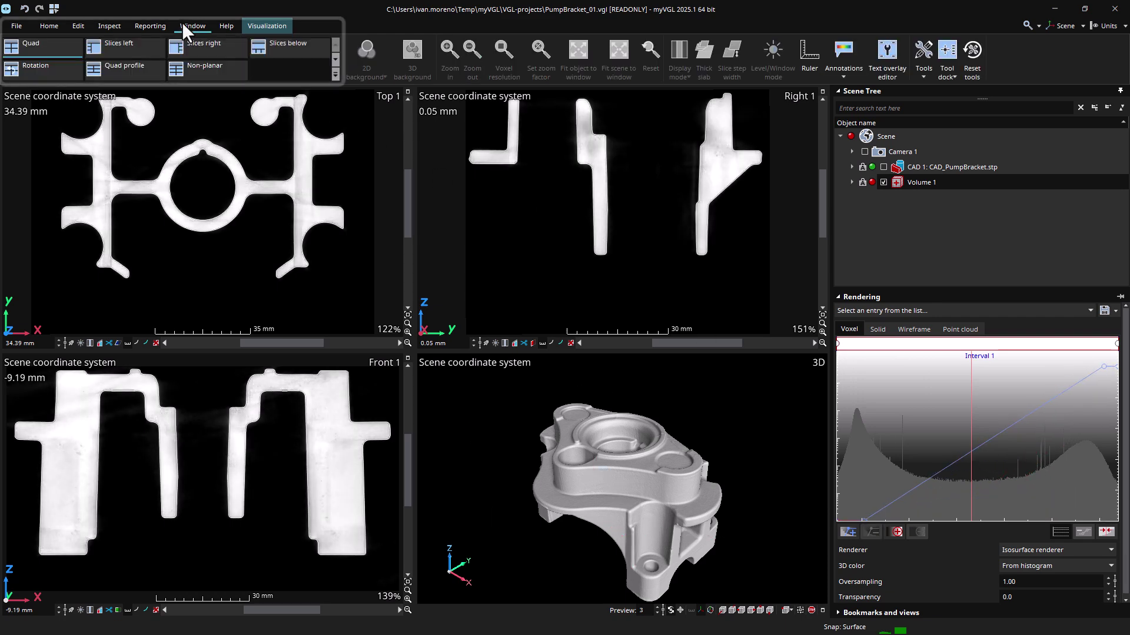
left_click(106, 47)
left_click(211, 48)
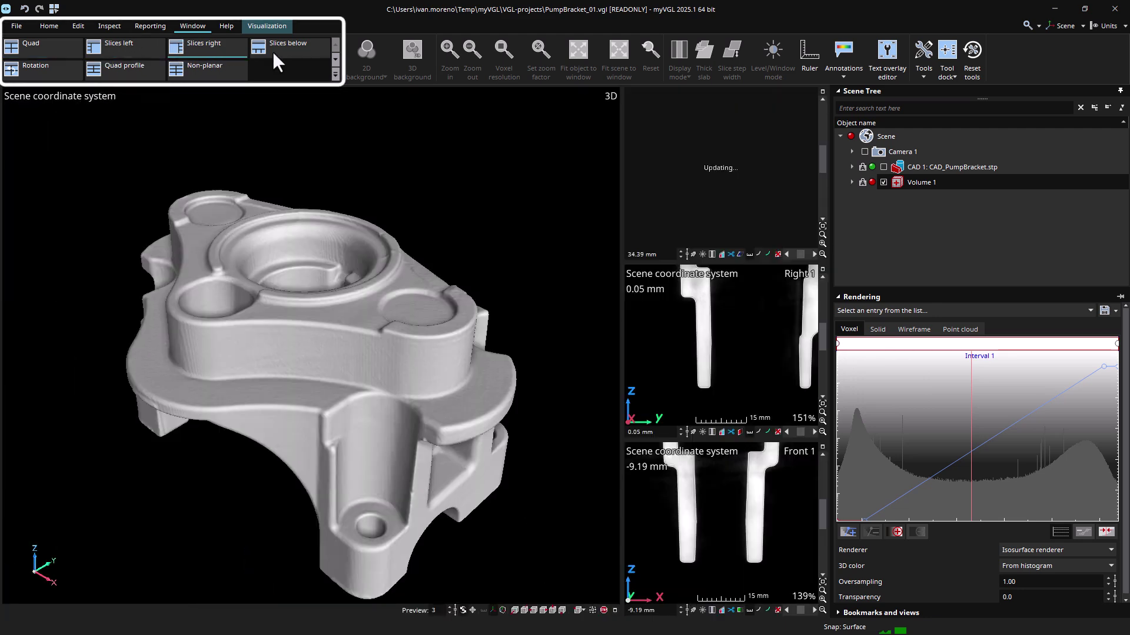
left_click(273, 51)
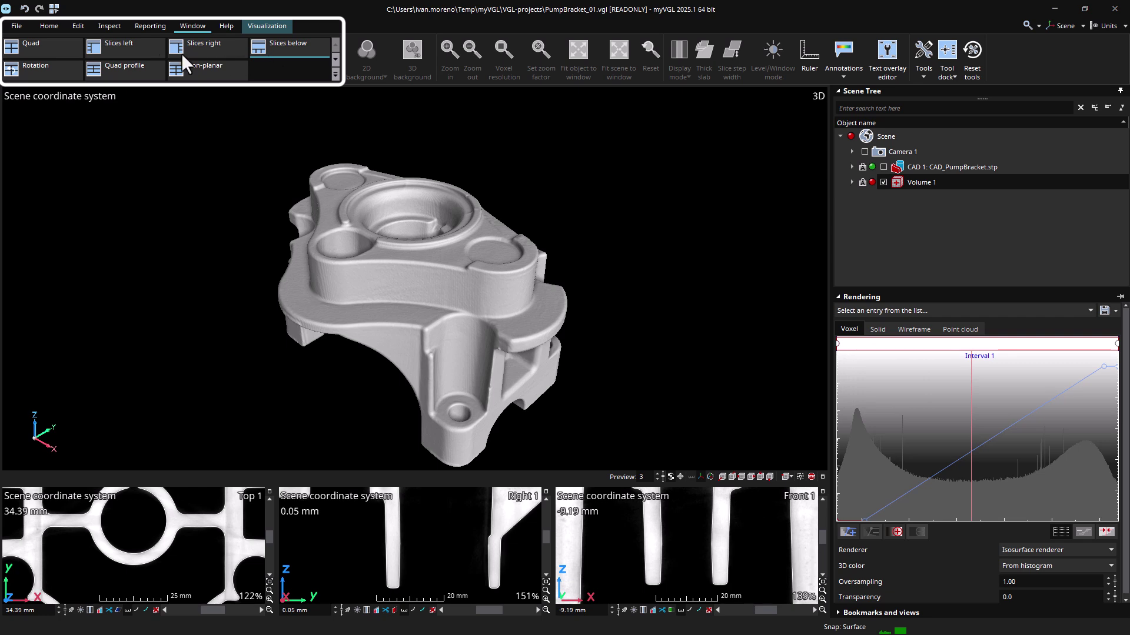
left_click(69, 51)
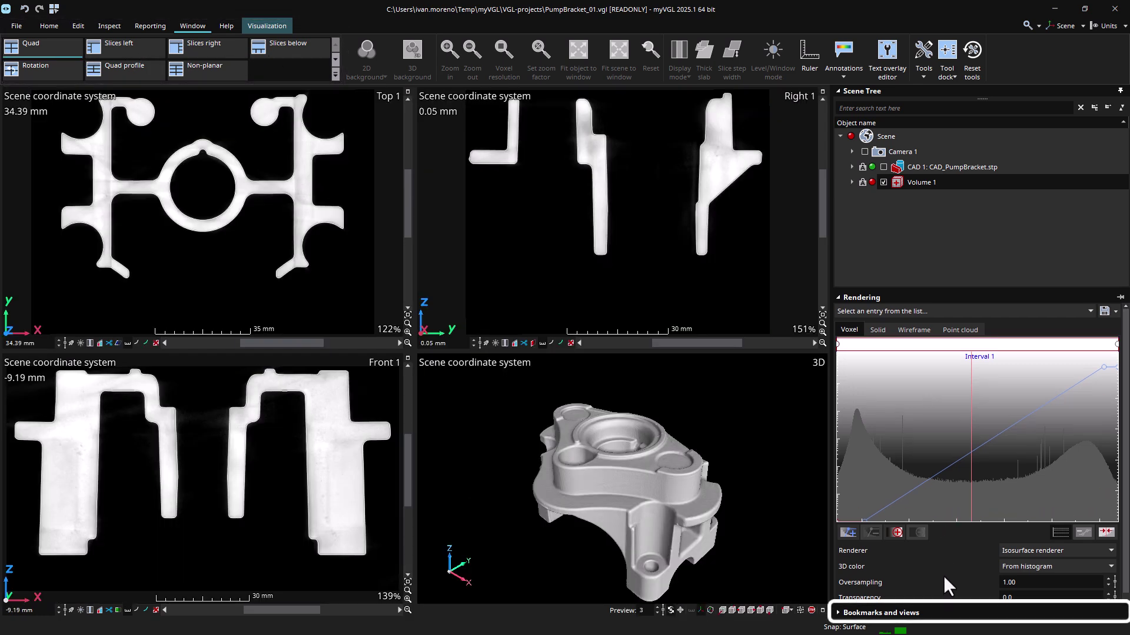
Look through the project's saved bookmarks and views, and load Bookmark 1 and Bookmark 2.
left_click(942, 615)
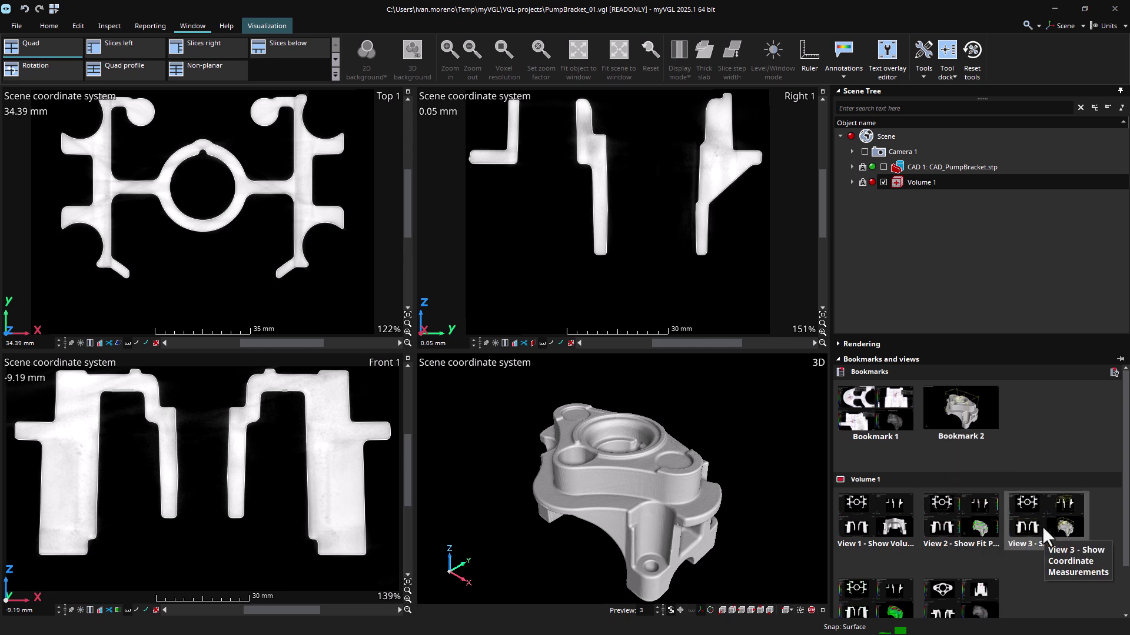
scroll(985, 569, "down", 1)
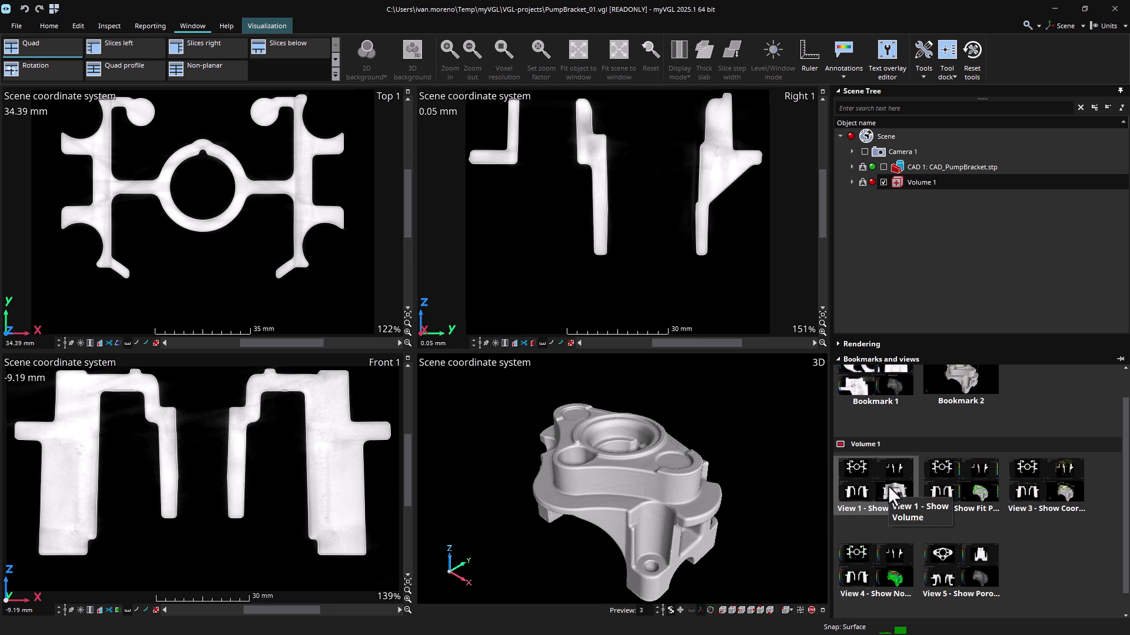
scroll(887, 485, "up", 1)
double_click(895, 416)
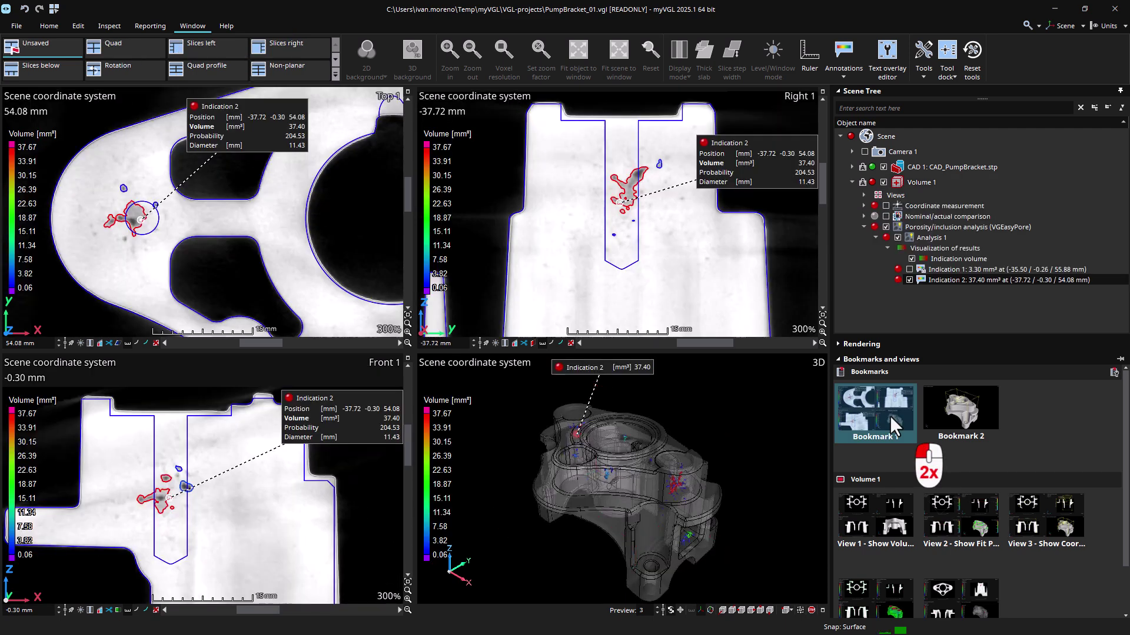
double_click(958, 421)
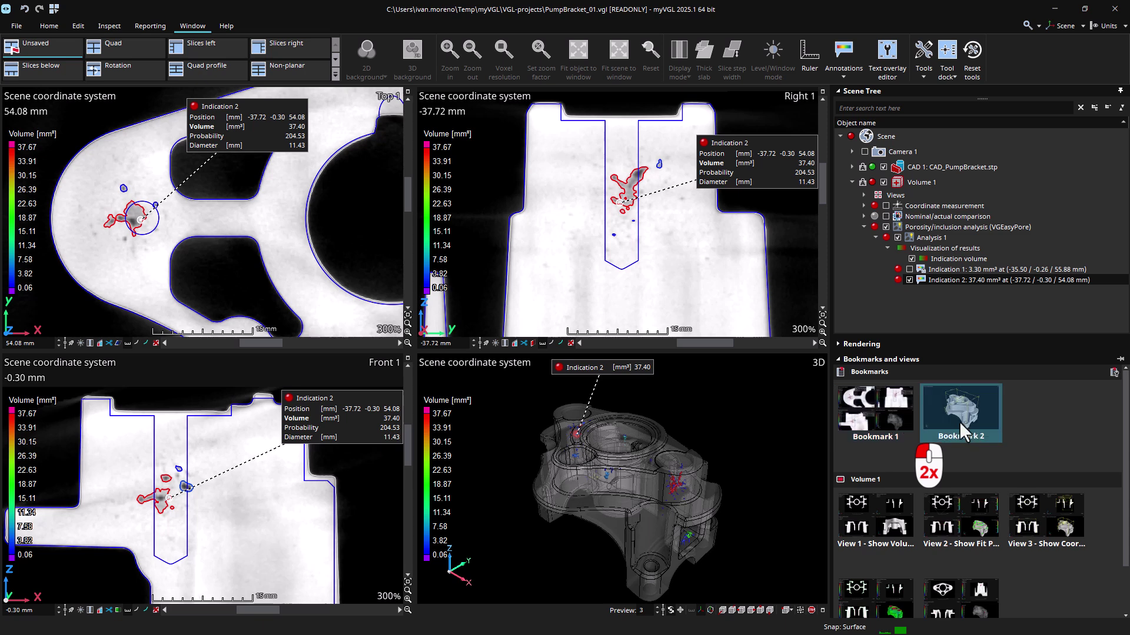
Go through Volume 1's five saved views in order, from View 1 - Show Volume to View 5 - Show Porosity Analysis.
double_click(875, 521)
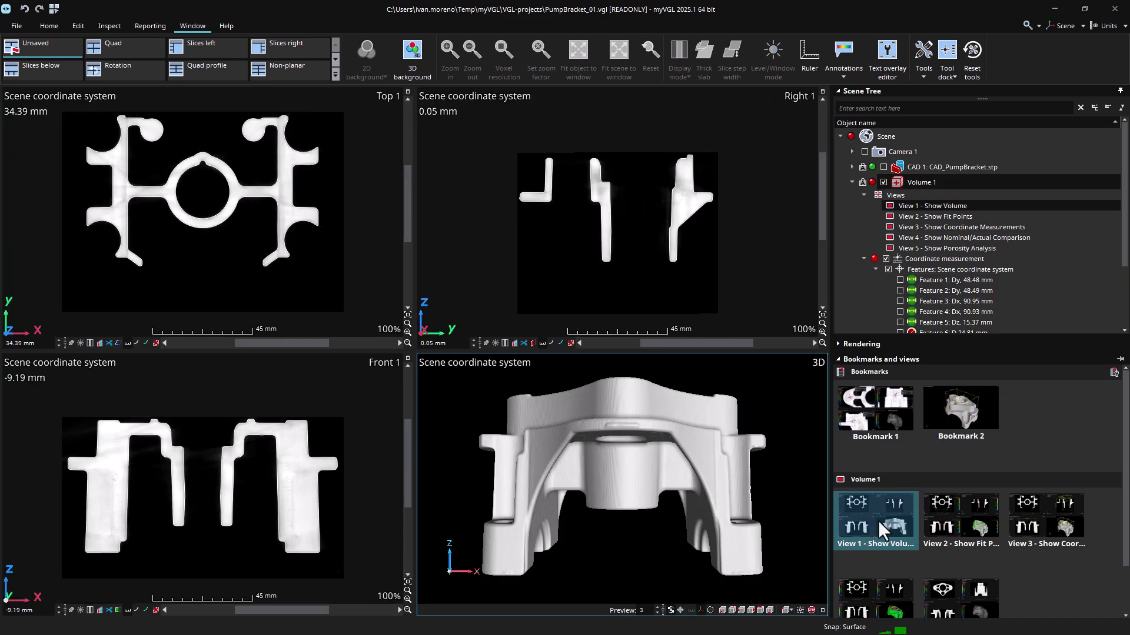
double_click(952, 524)
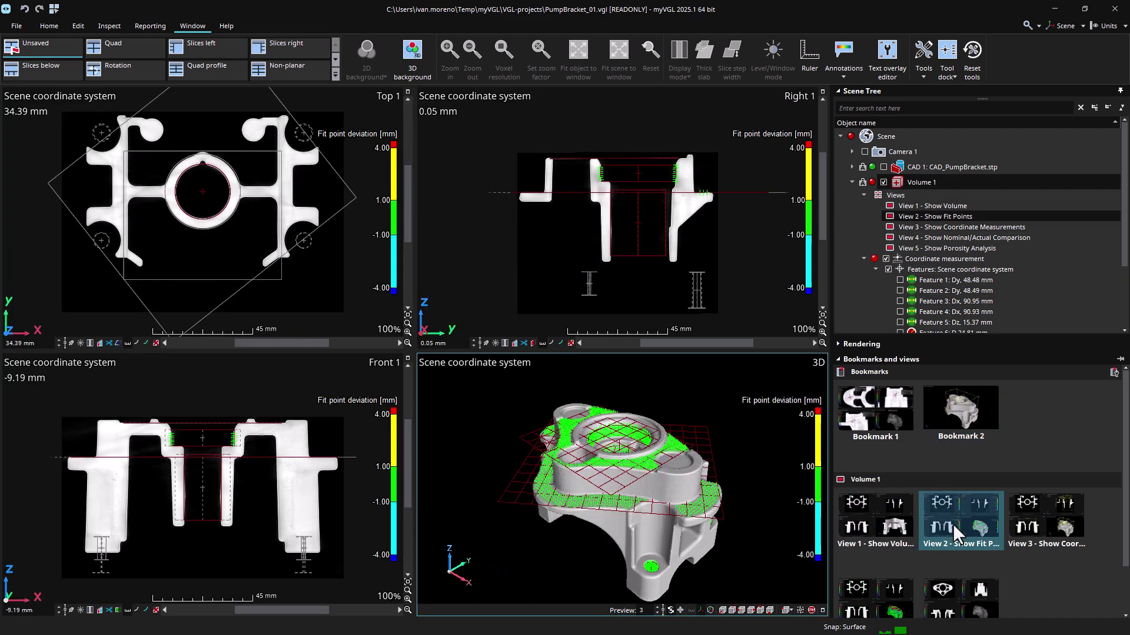
double_click(1051, 522)
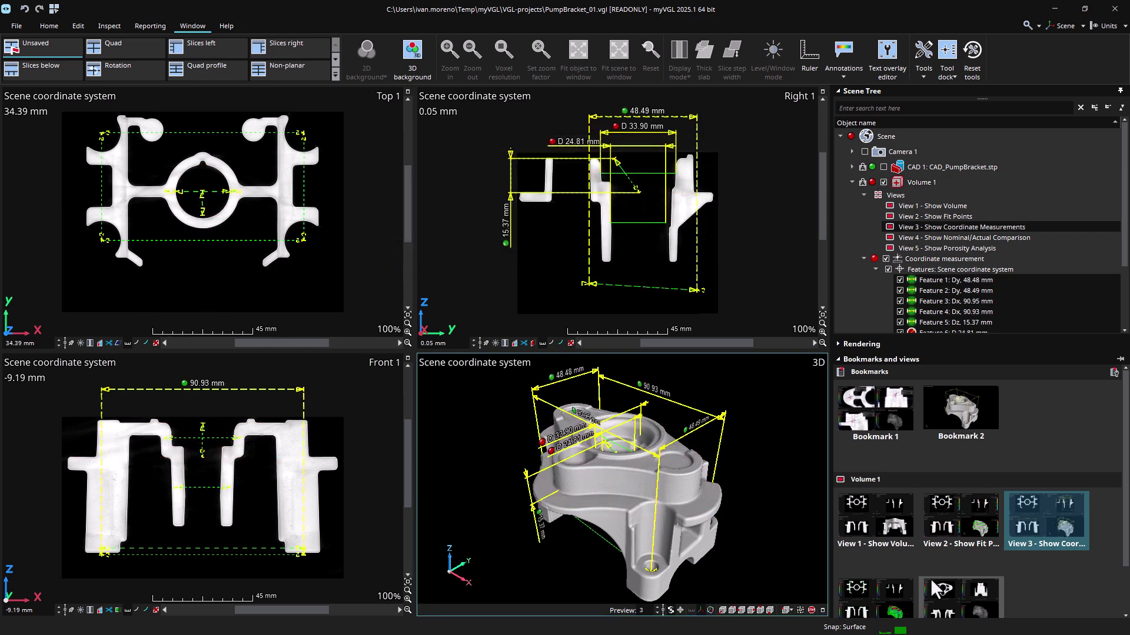
double_click(881, 594)
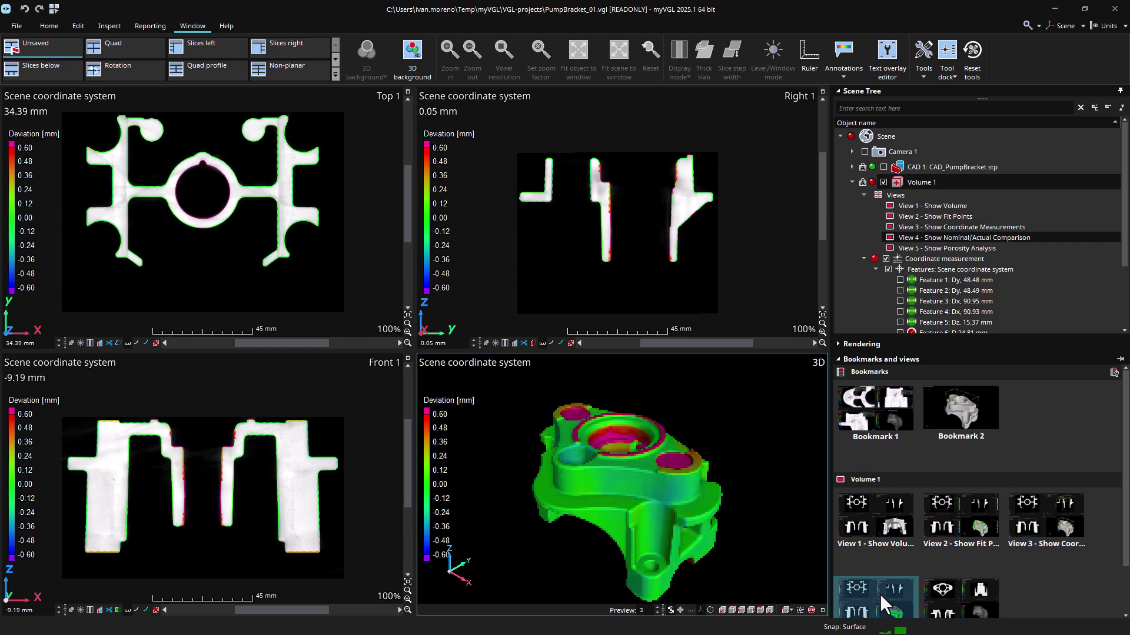
double_click(959, 595)
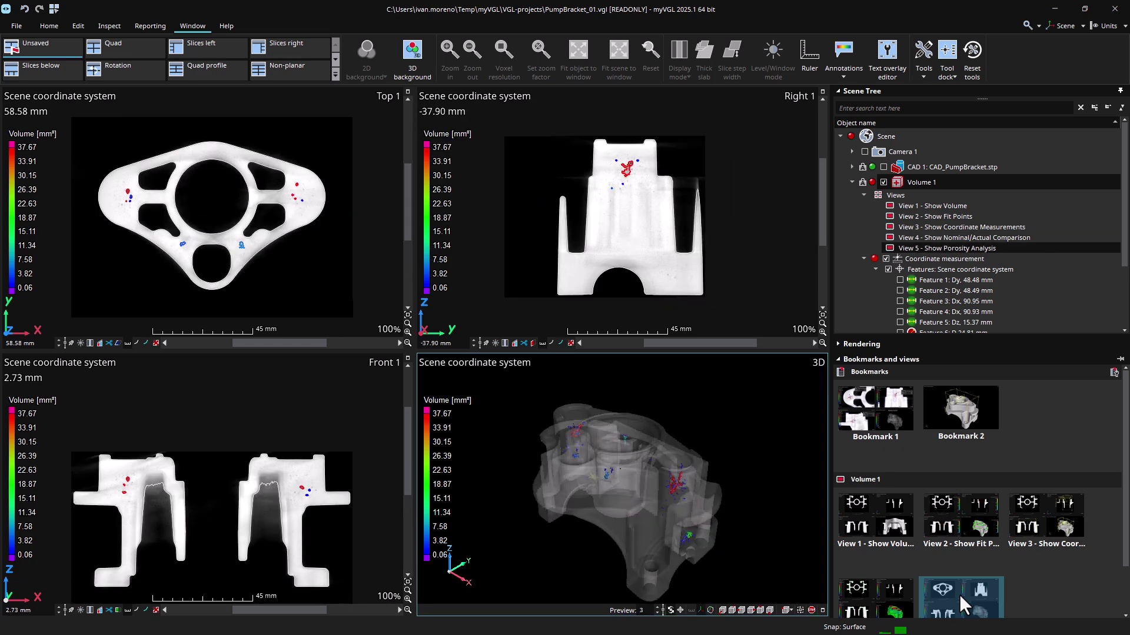
Revisit Bookmark 1 and View 1 - Show Volume, and load View 3 - Show Coordinate Measurements.
double_click(898, 419)
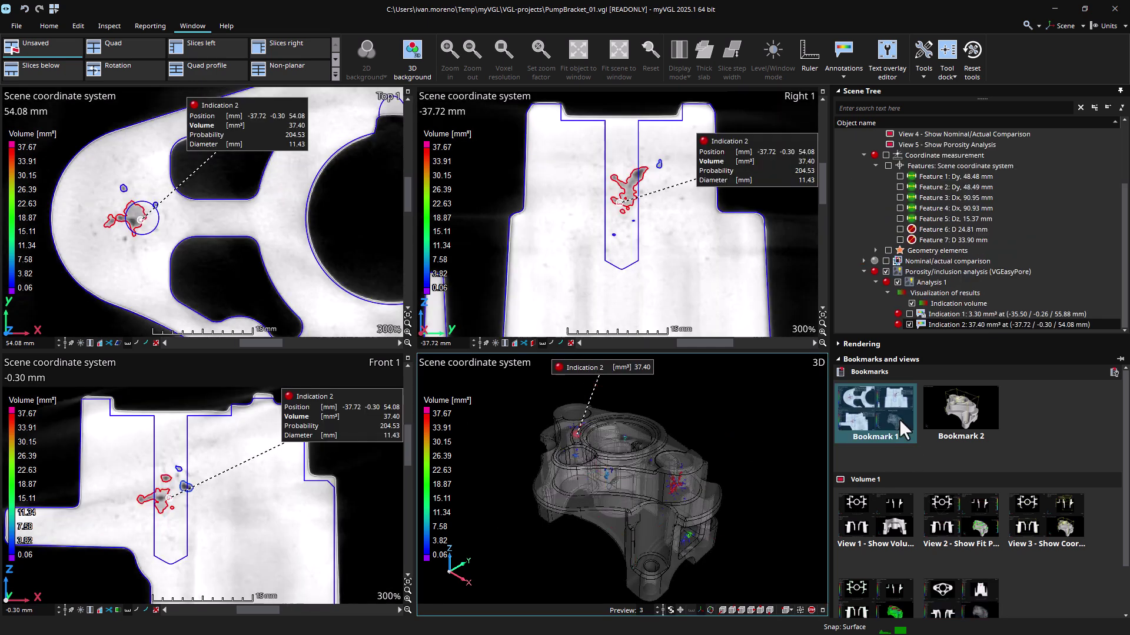
double_click(894, 503)
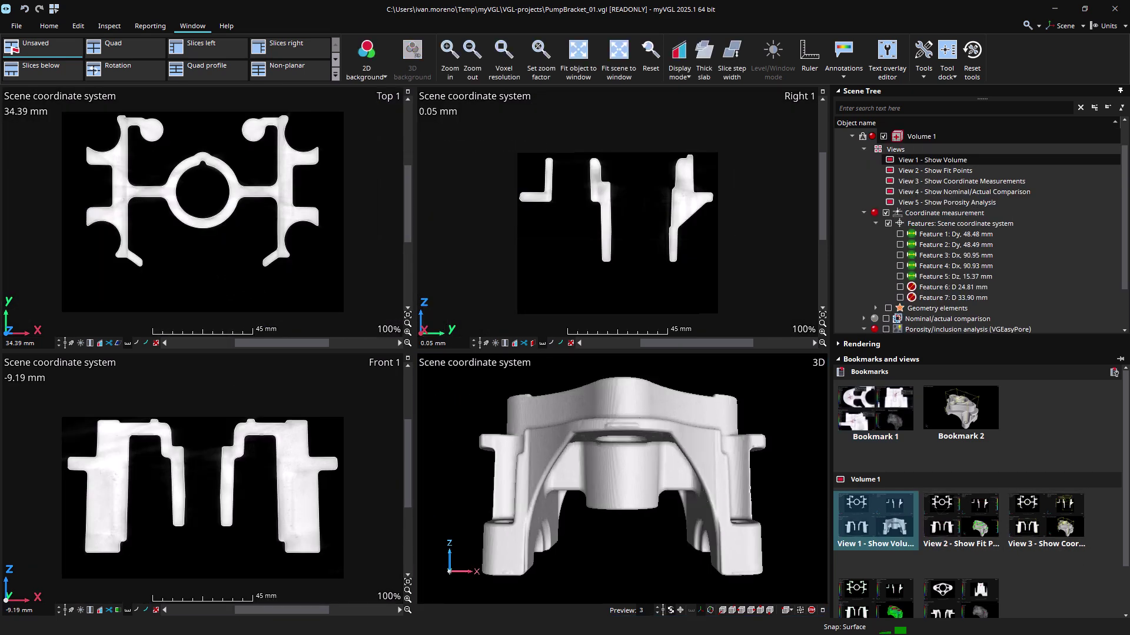
double_click(1019, 509)
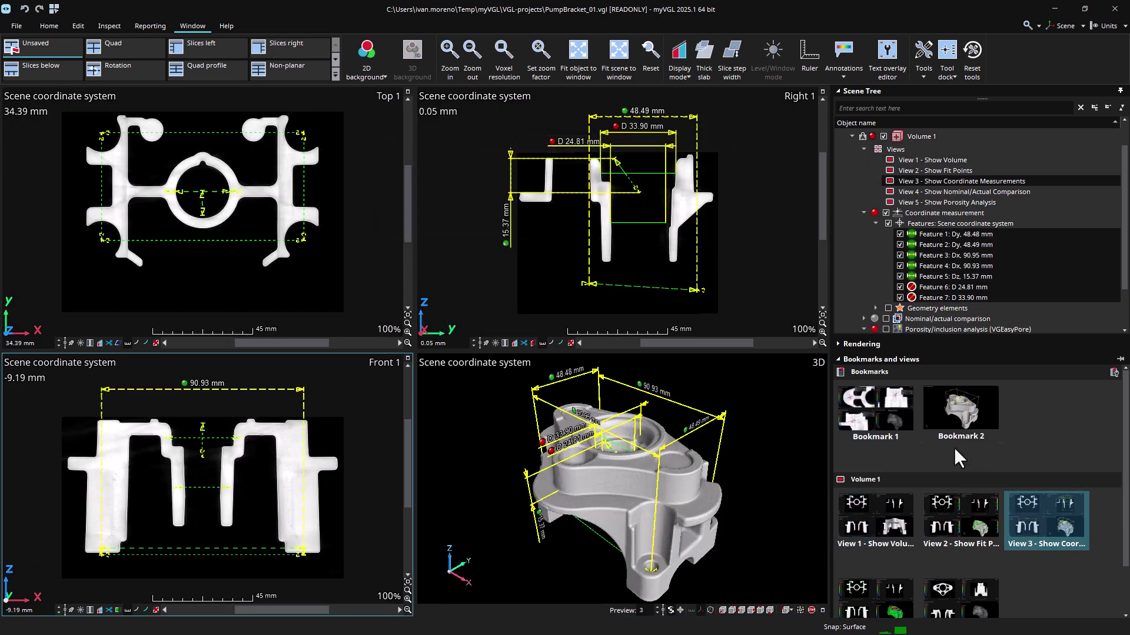
Step through the coordinate measurement features from Feature 1 to Feature 7, locating each one in the slice and 3D views.
left_click(899, 359)
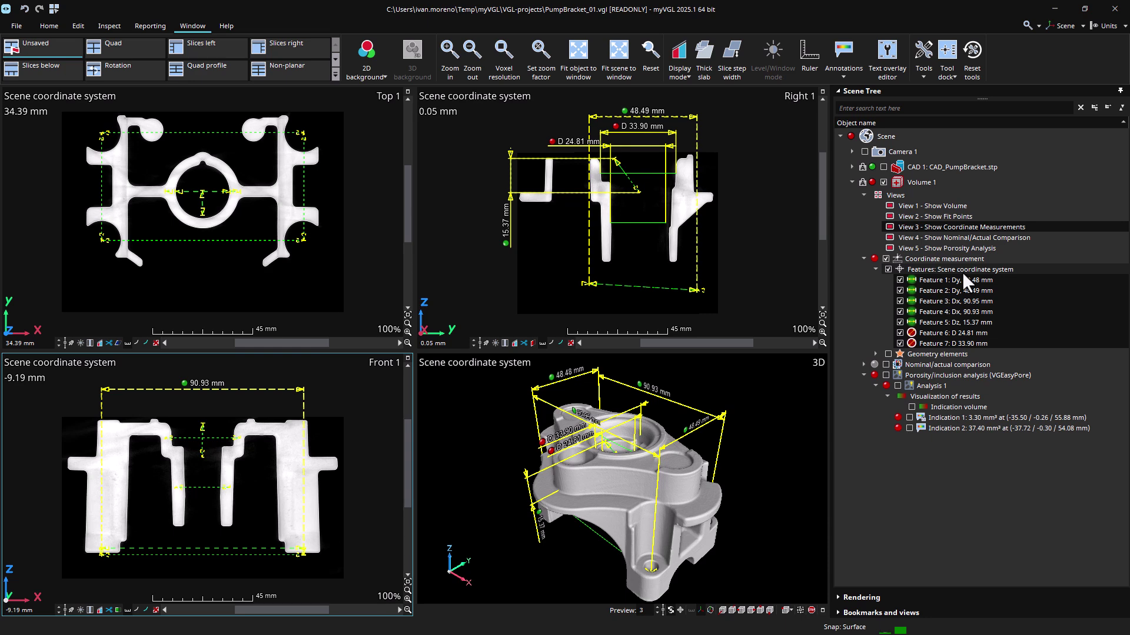
left_click(947, 281)
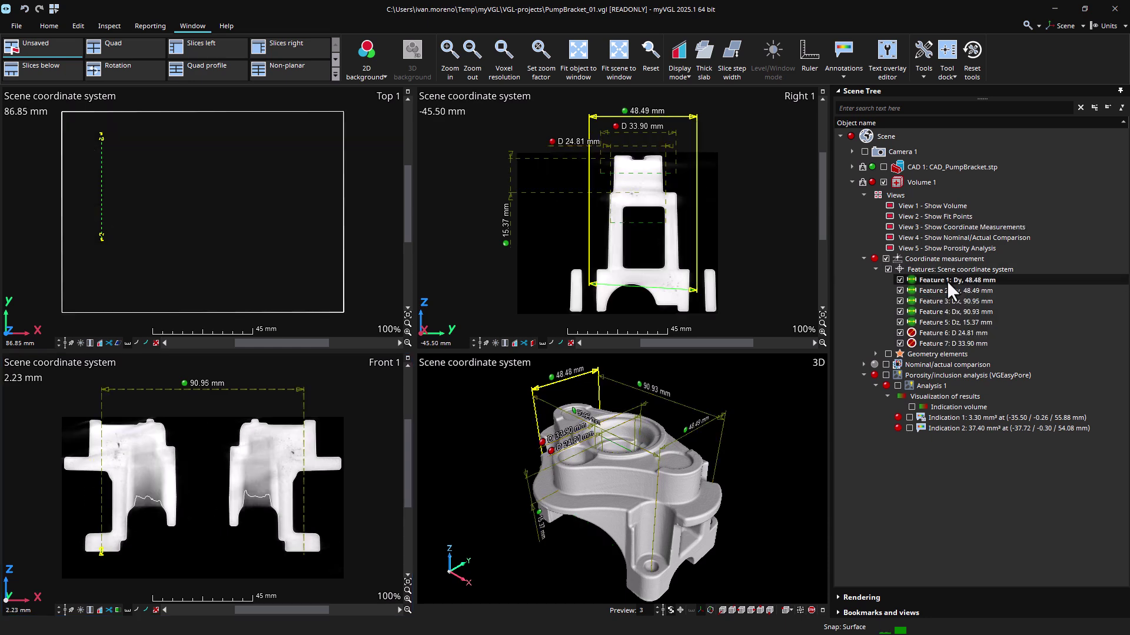
left_click_drag(747, 208, 718, 207)
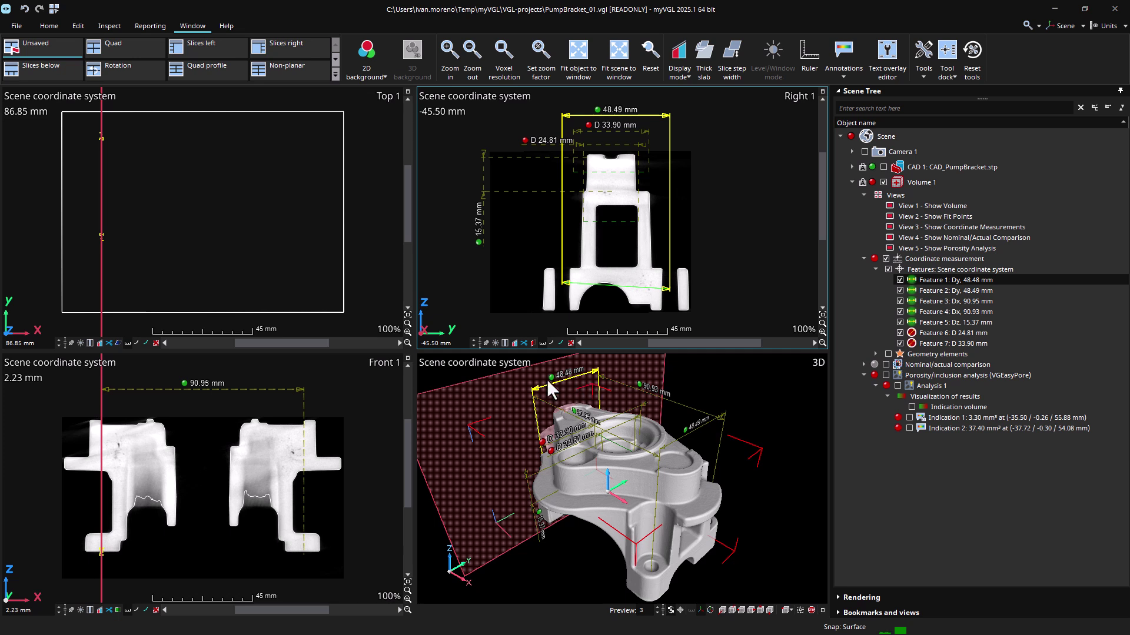
left_click(974, 289)
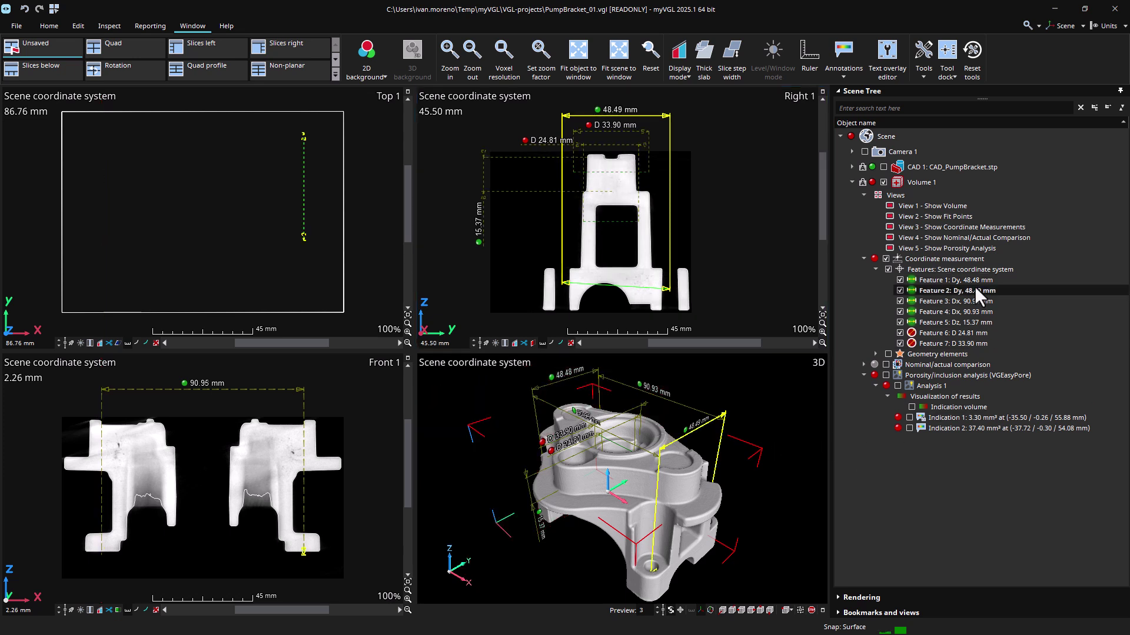
left_click(956, 299)
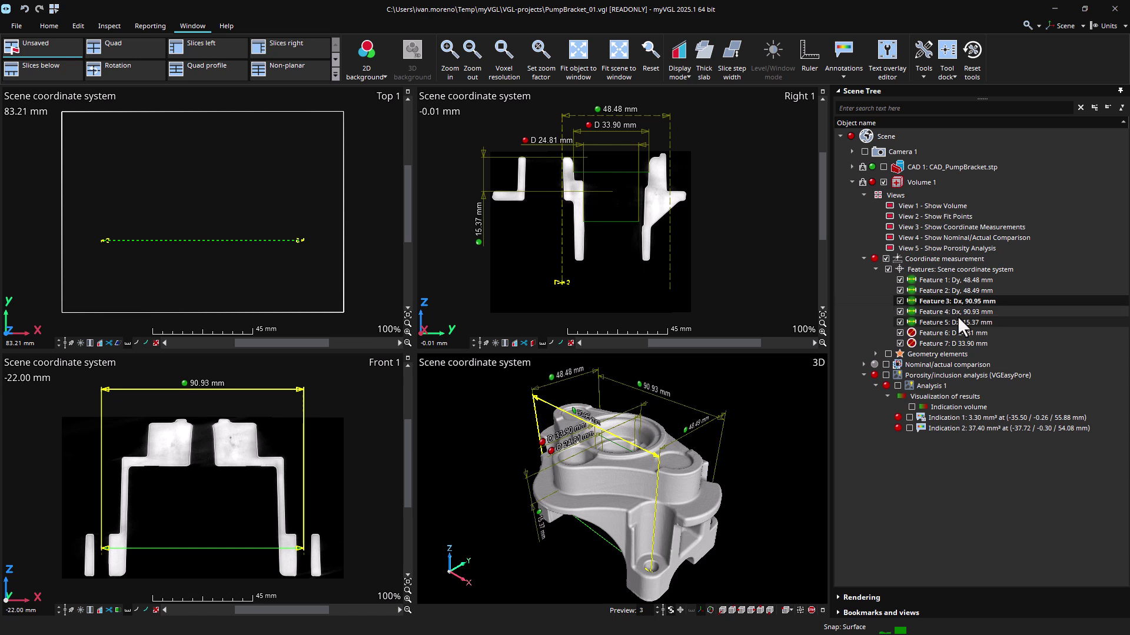
left_click(958, 309)
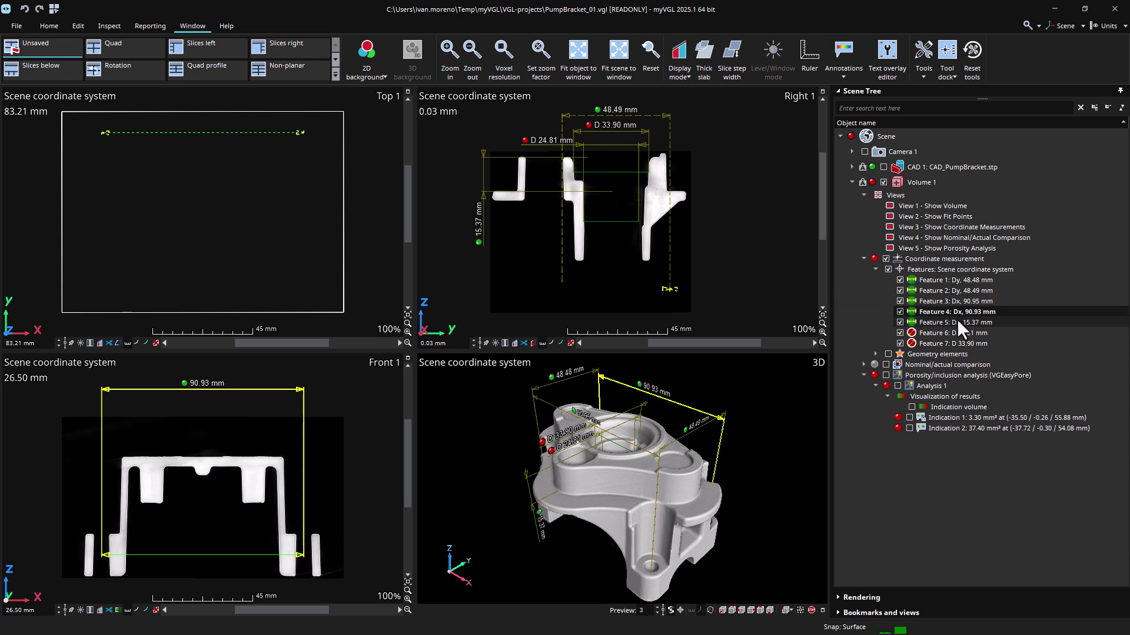
left_click(957, 320)
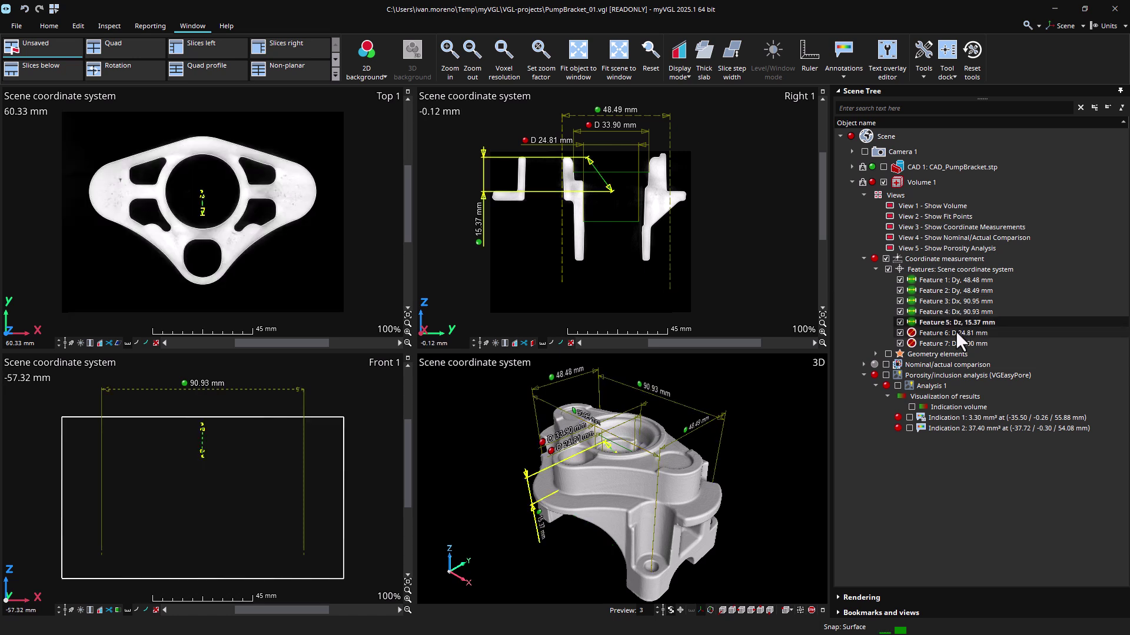
left_click(956, 332)
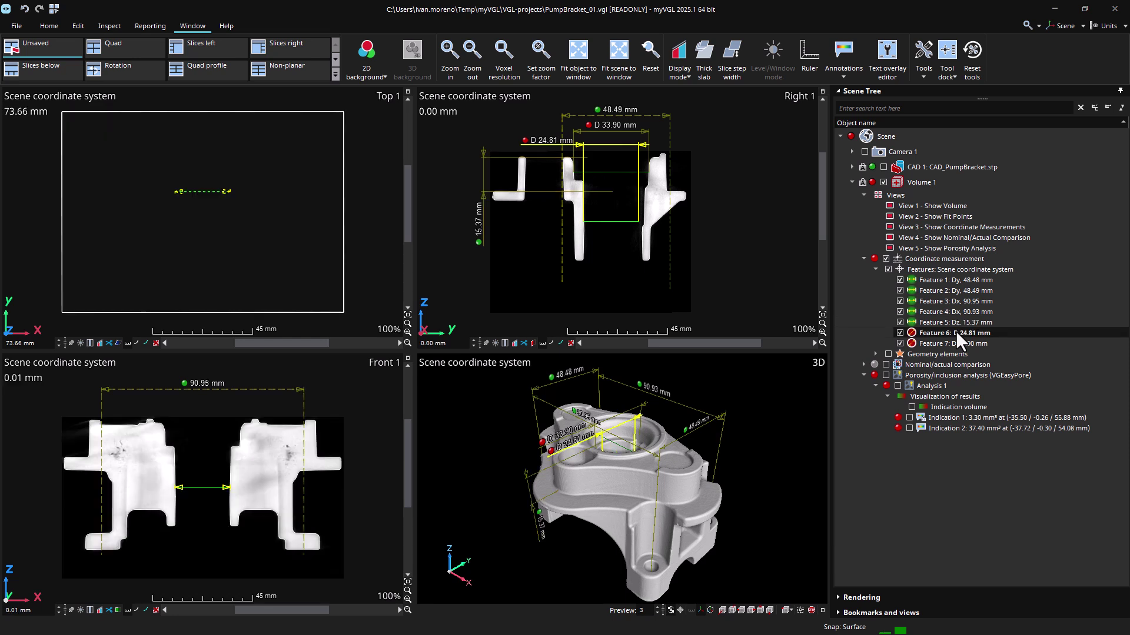
left_click(924, 343)
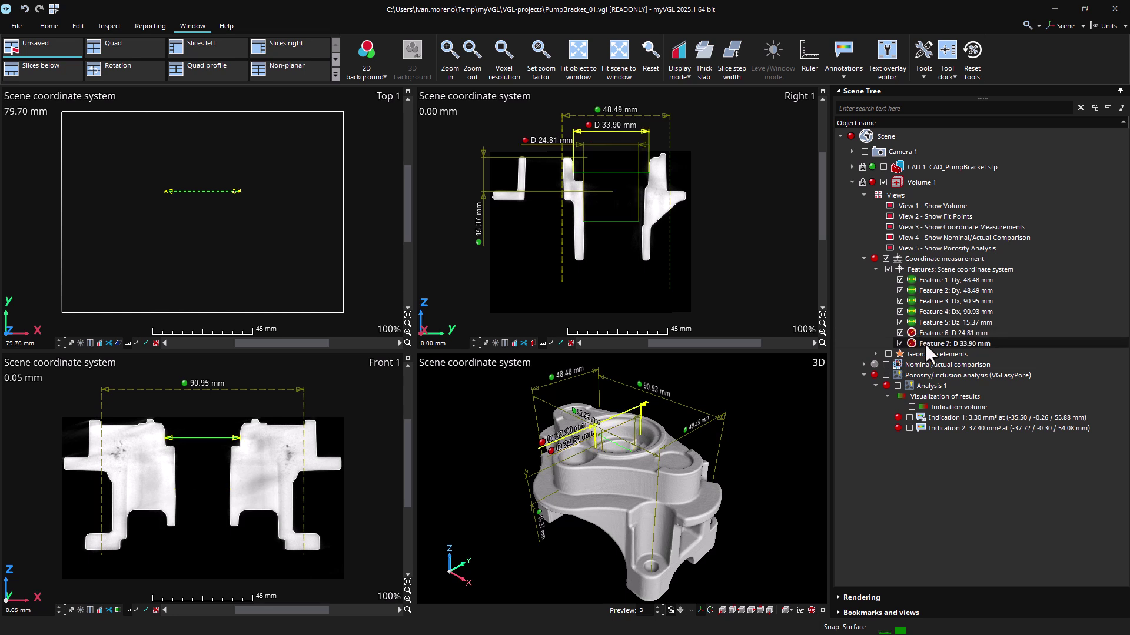
Go back through the measured features in reverse order, from Feature 6 to Feature 1.
left_click(926, 334)
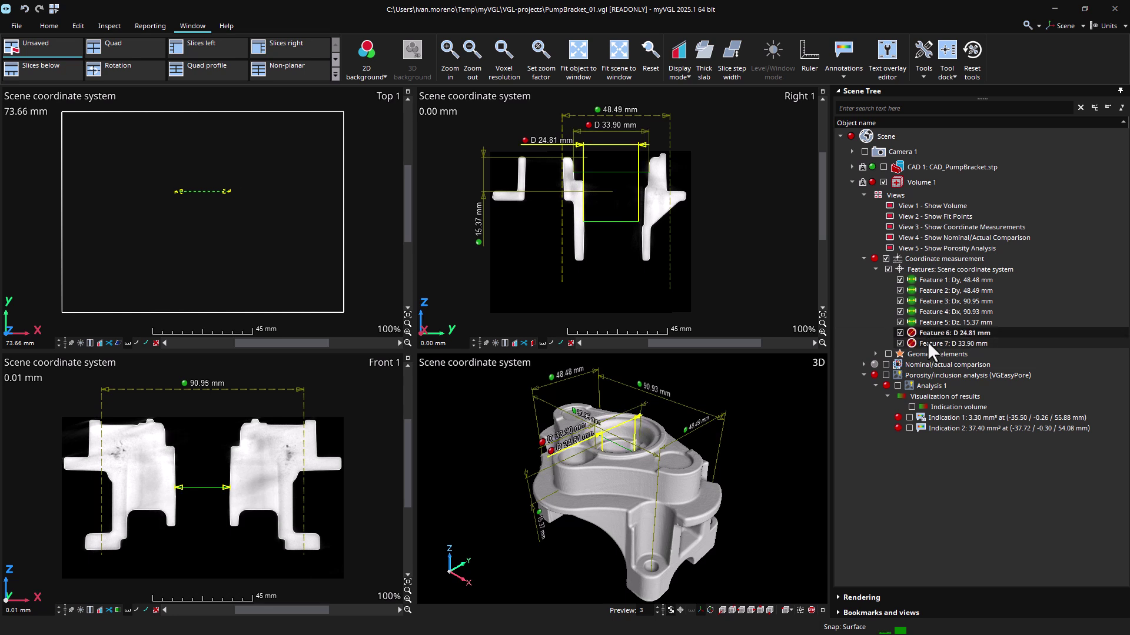
left_click(925, 321)
left_click(929, 313)
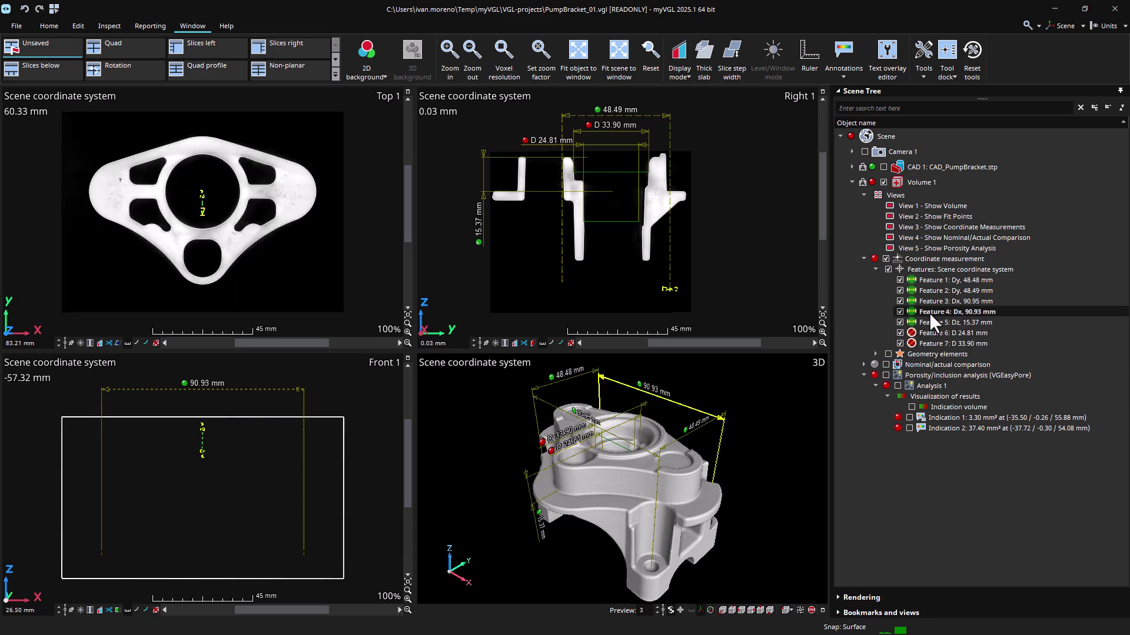
left_click(929, 301)
left_click(928, 288)
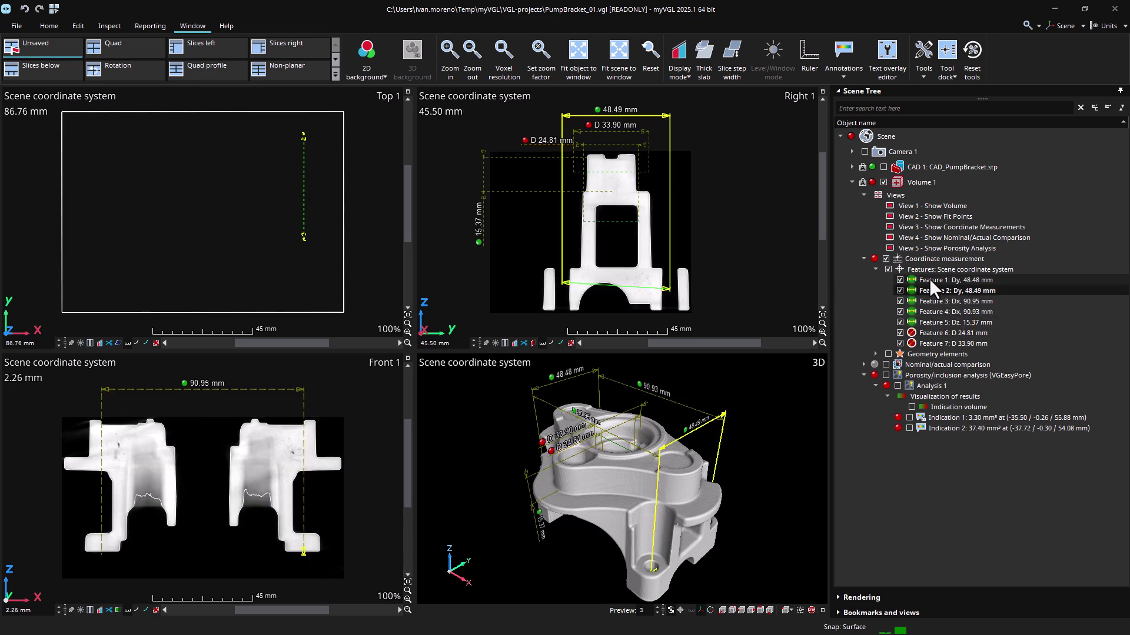
left_click(929, 279)
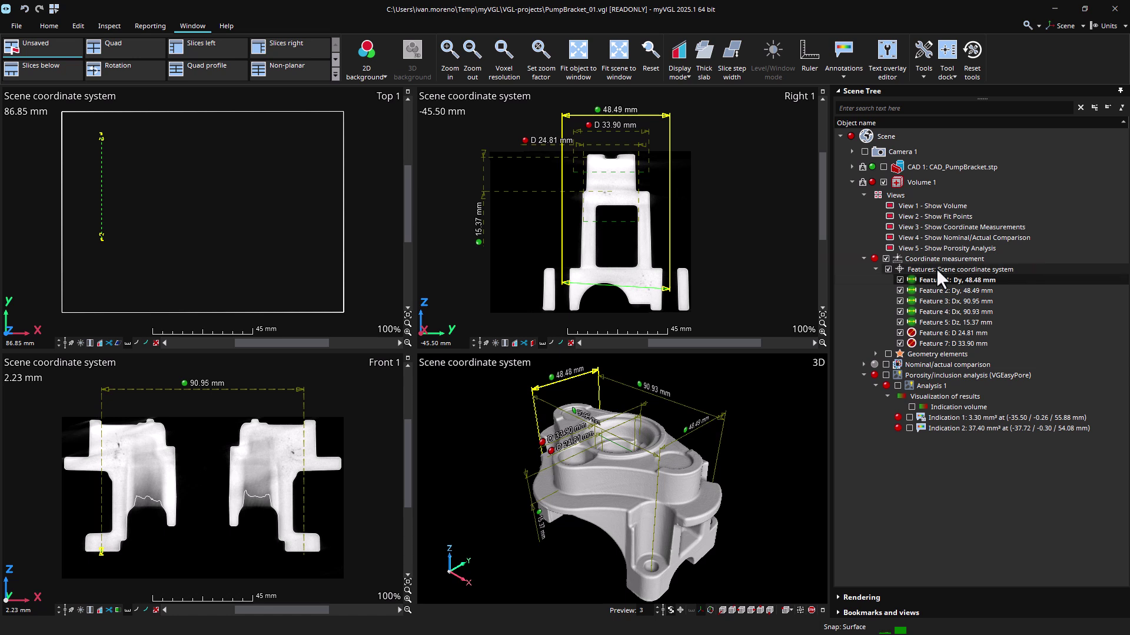
Open the coordinate measurement results for Volume 1, examine the feature deviations and the geometry element list, and close the results.
double_click(945, 262)
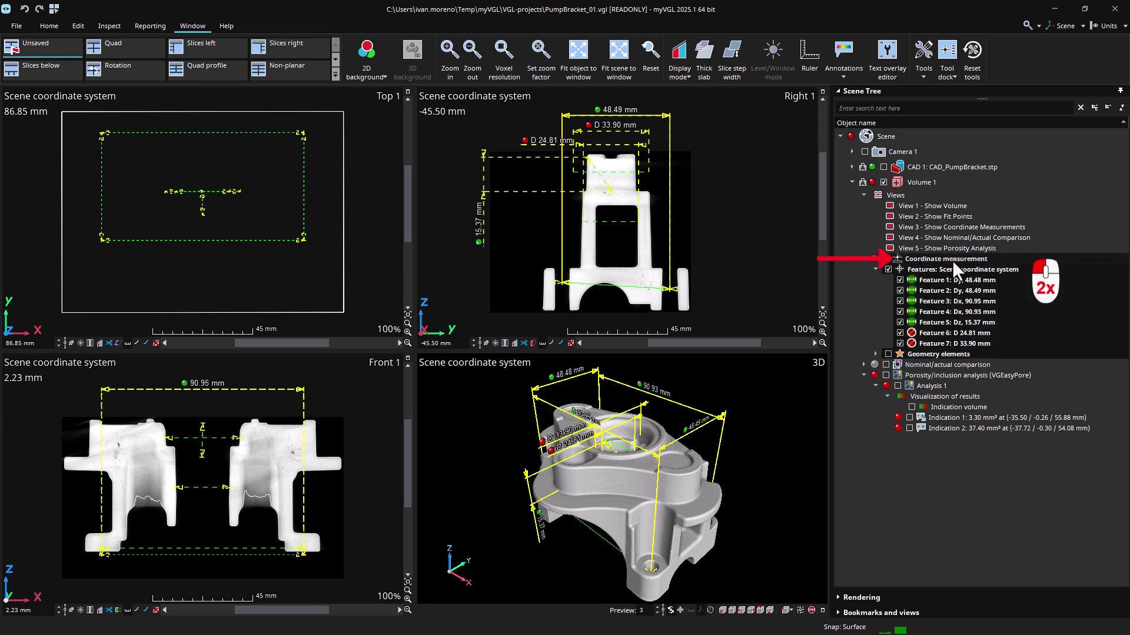
left_click_drag(924, 319, 715, 122)
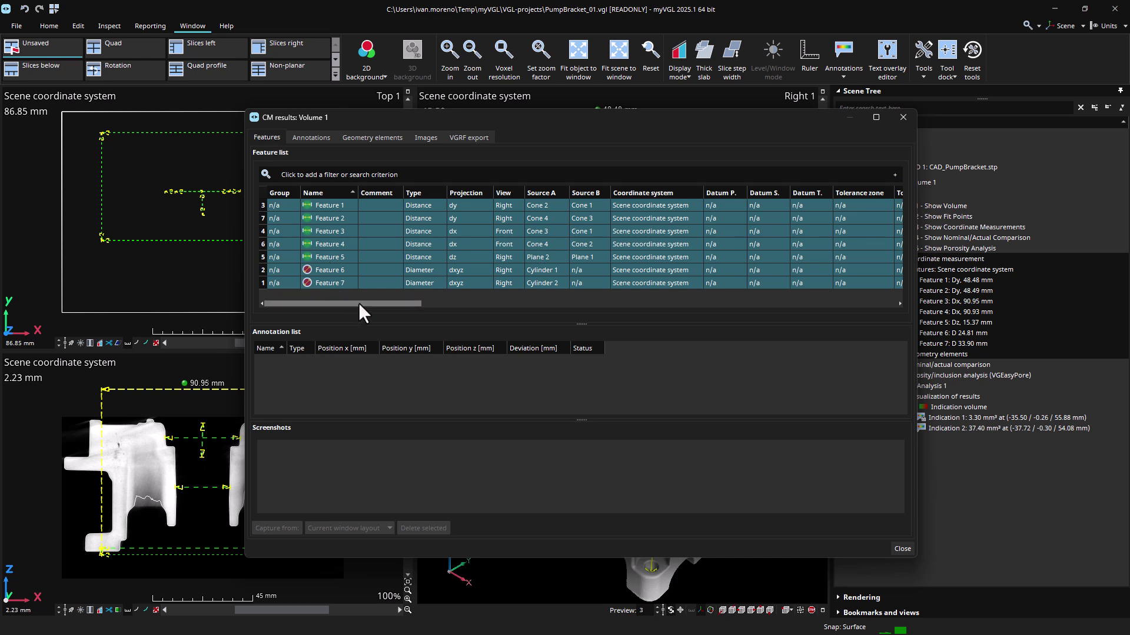
left_click(366, 223)
left_click(363, 259)
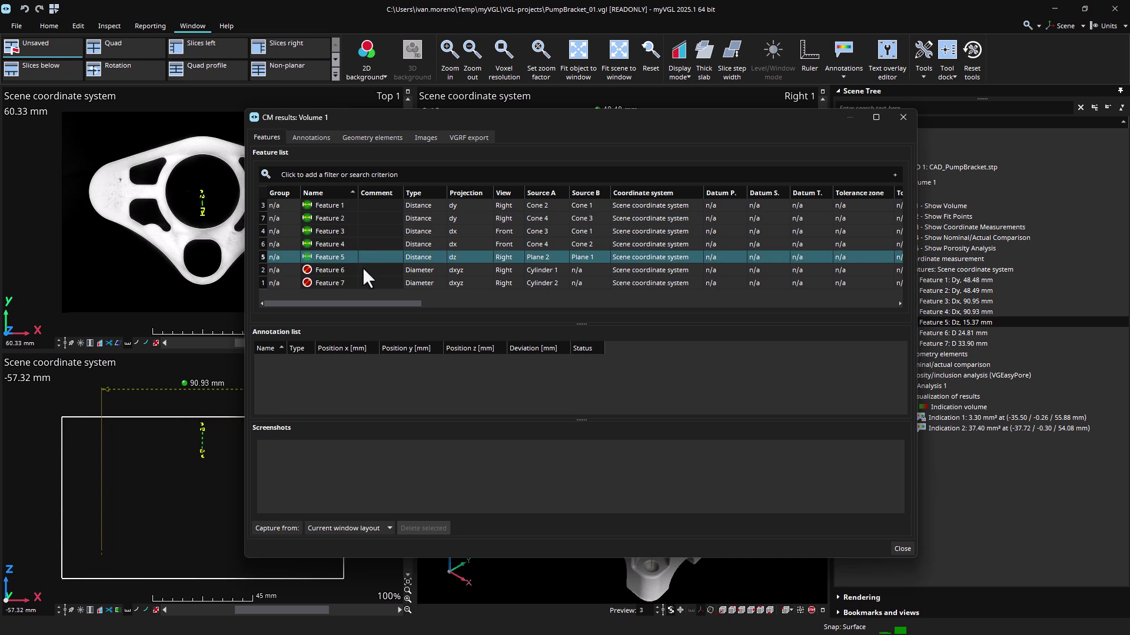
left_click(363, 267)
left_click(361, 281)
left_click_drag(363, 305, 756, 313)
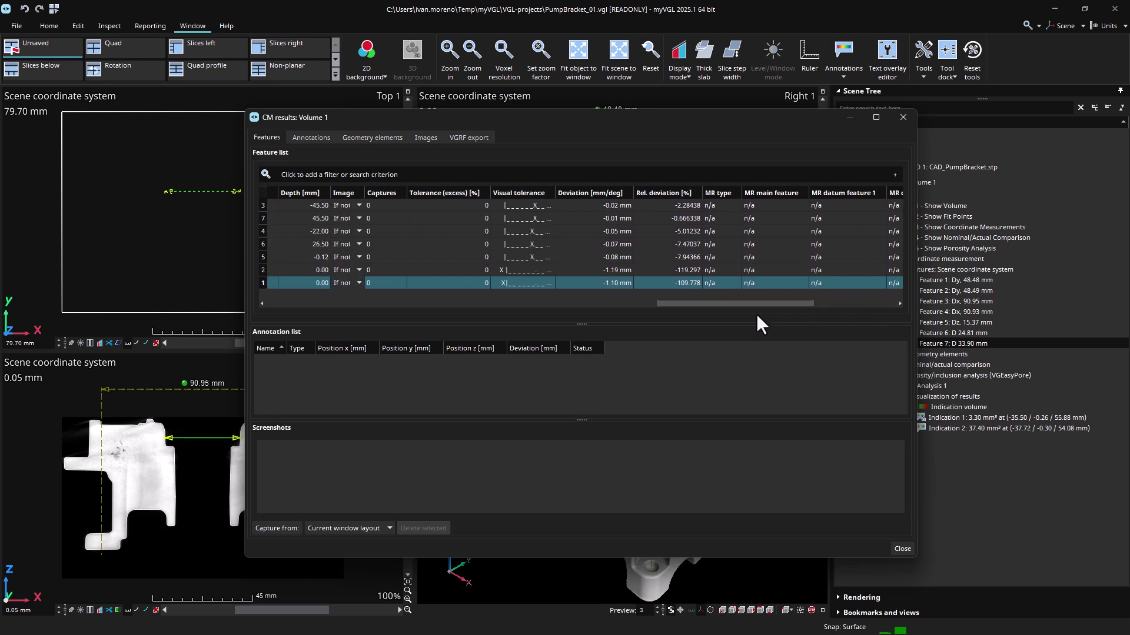
left_click(367, 136)
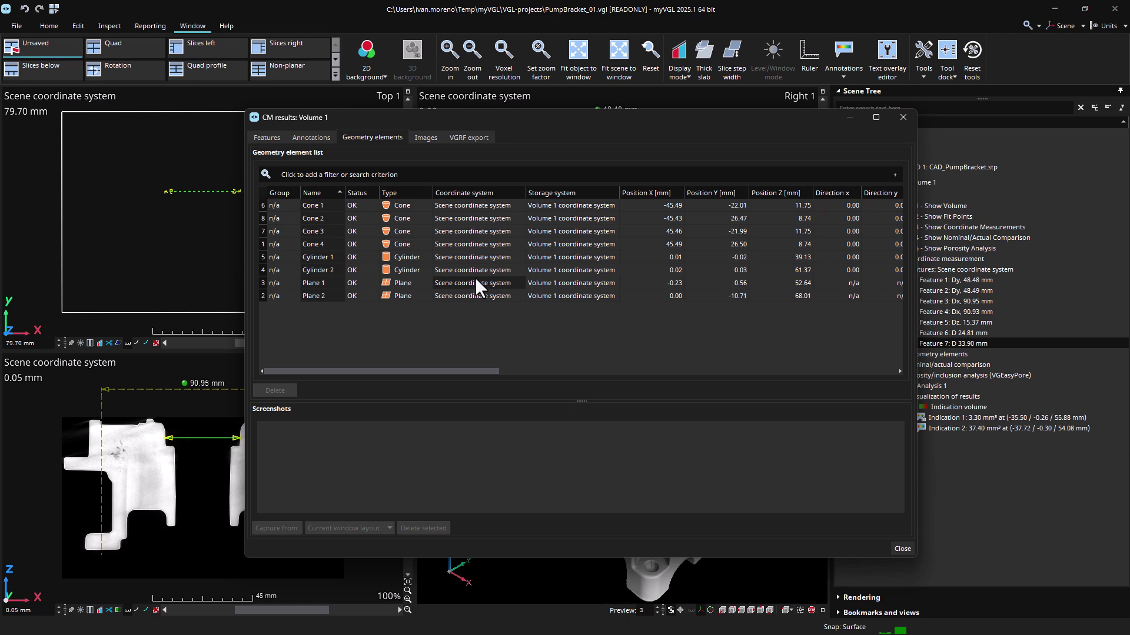
left_click(909, 119)
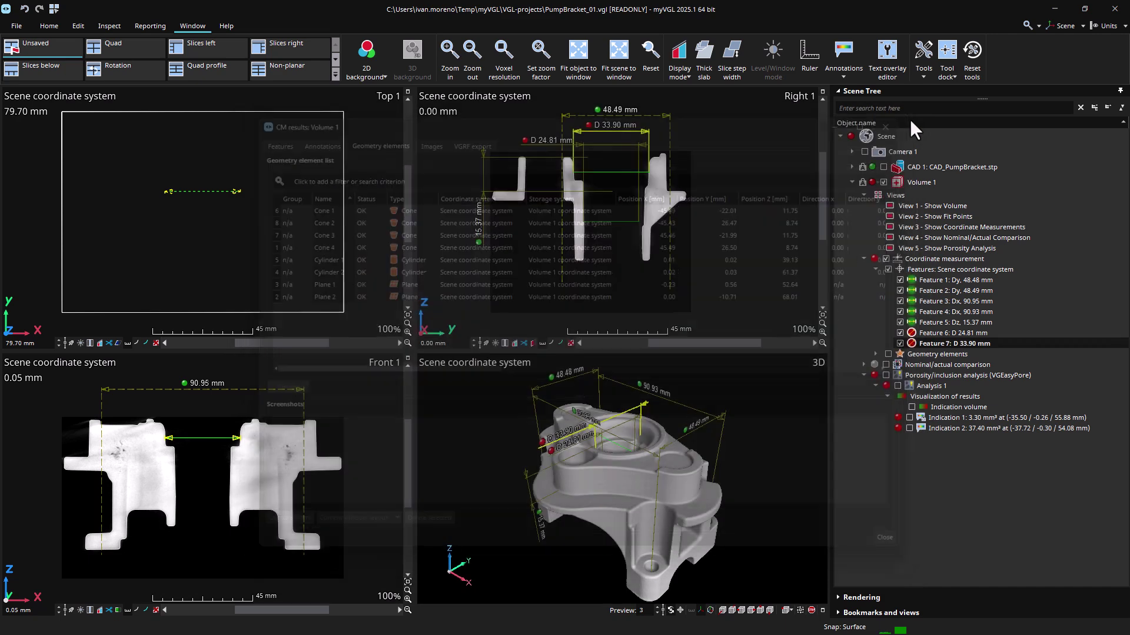
Load View 3 - Show Coordinate Measurements again and hide the coordinate measurement of Volume 1.
left_click(930, 613)
left_click(1043, 536)
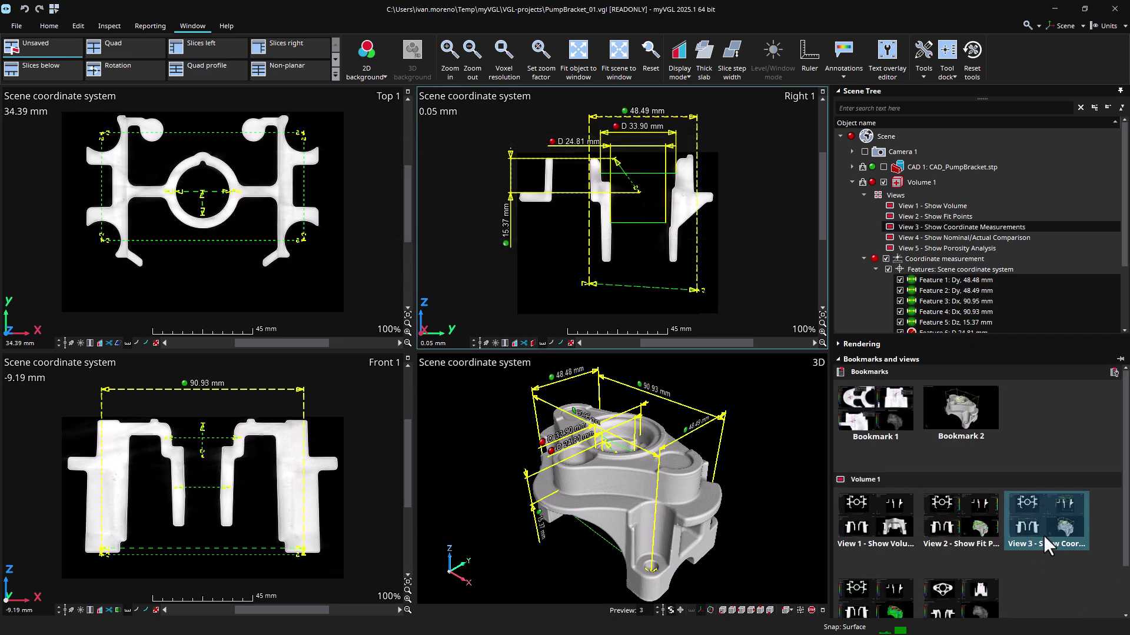
left_click(939, 360)
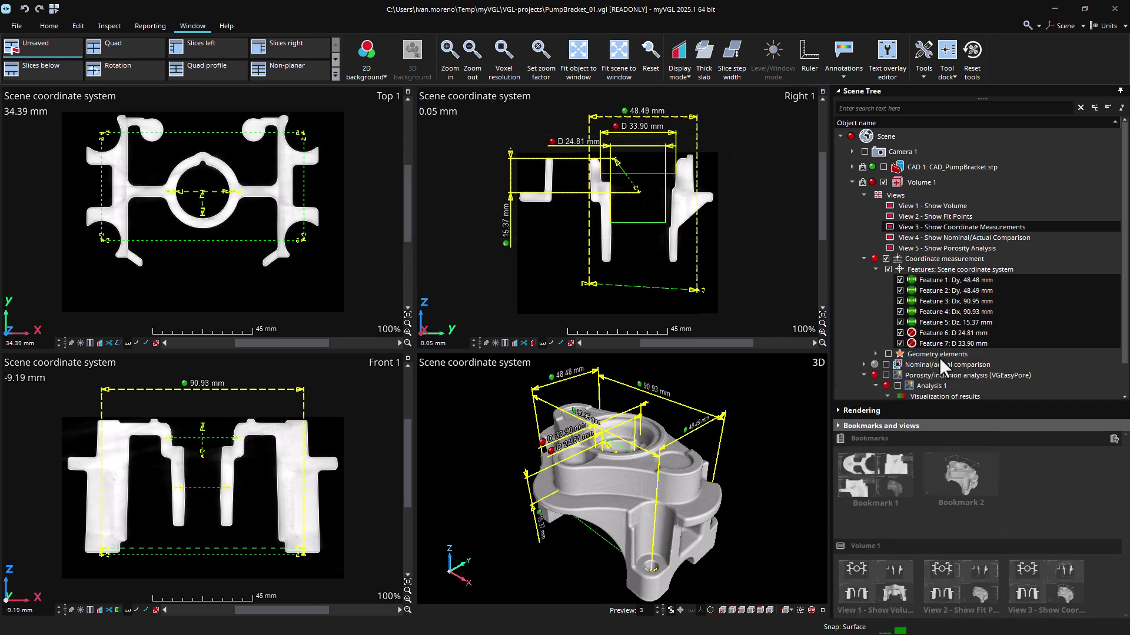
left_click(886, 258)
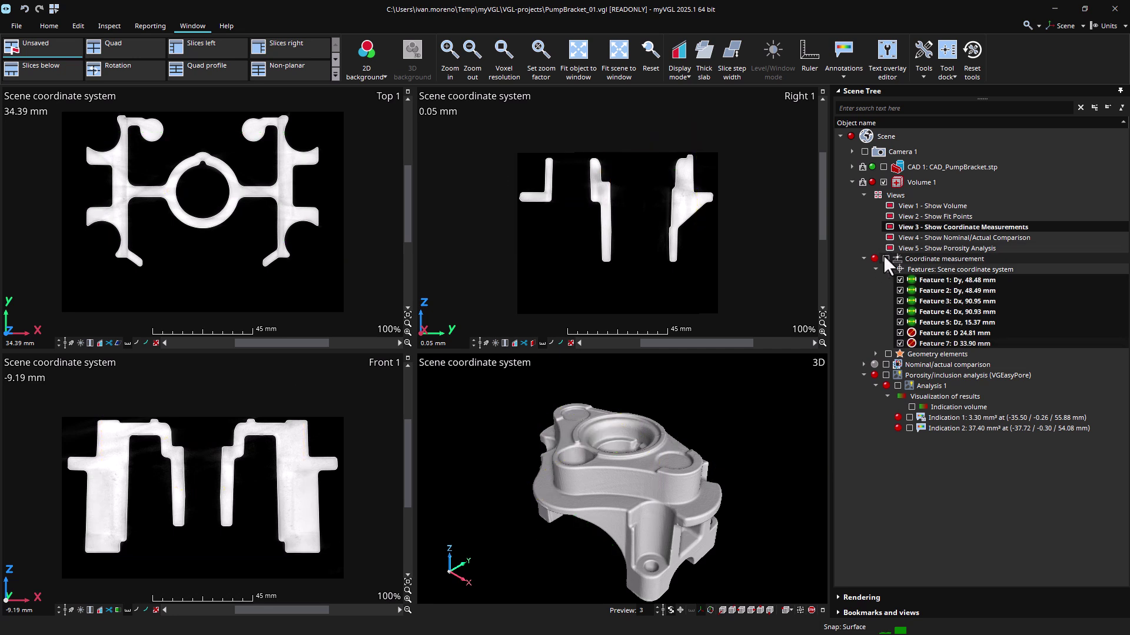
Add a Distance instrument to Volume 1 across the straight rib beside the central ring in the Top 1 slice.
left_click(903, 180)
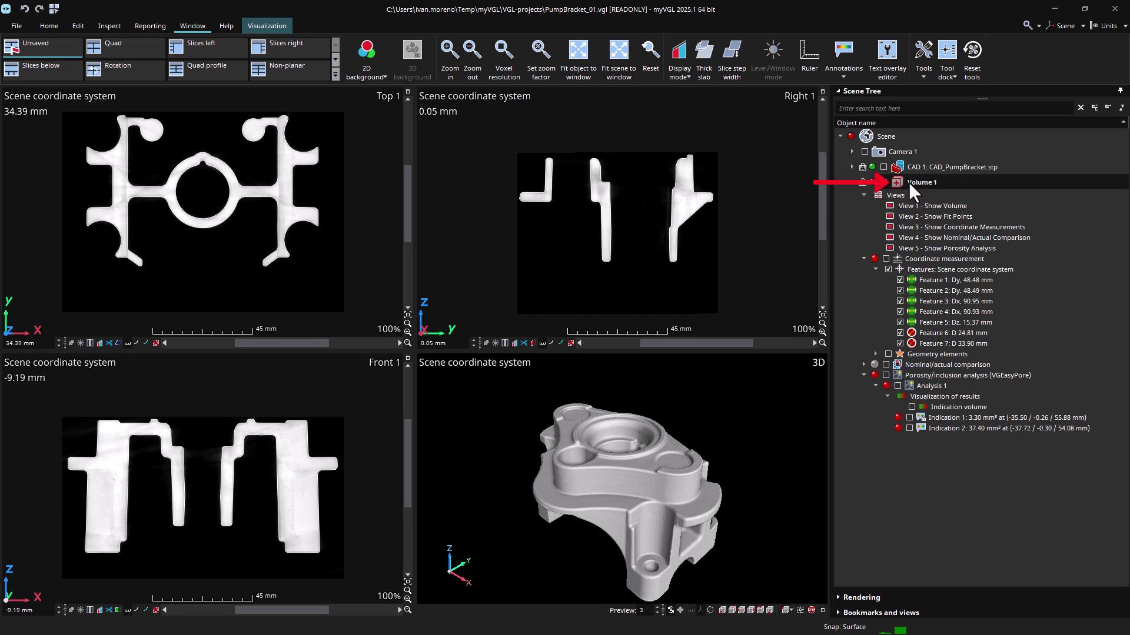
left_click(110, 26)
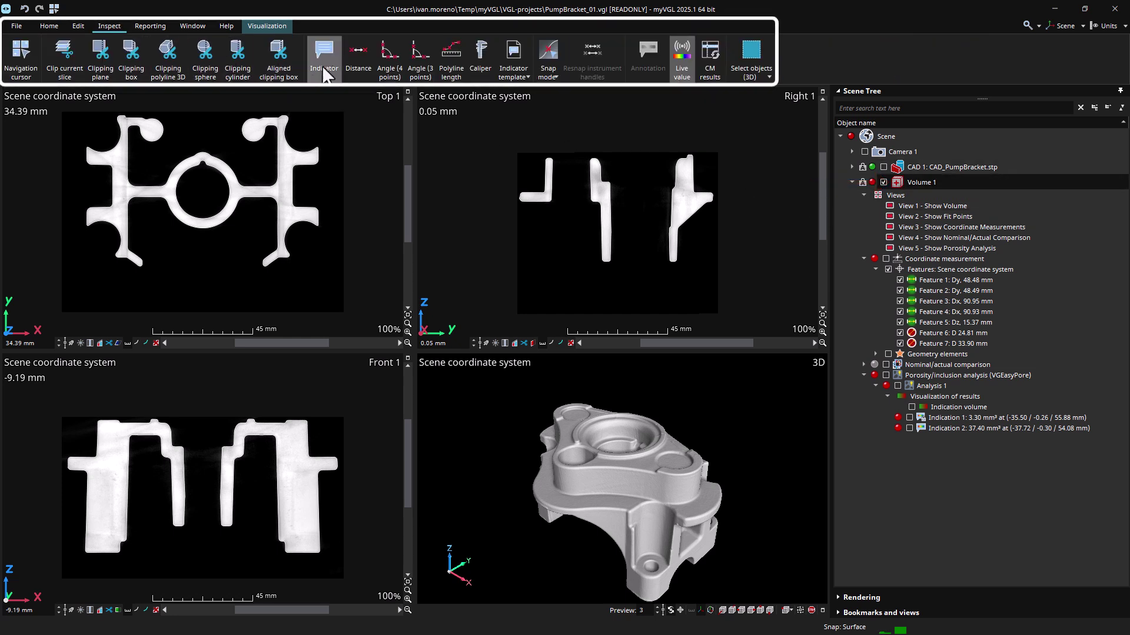
left_click(358, 61)
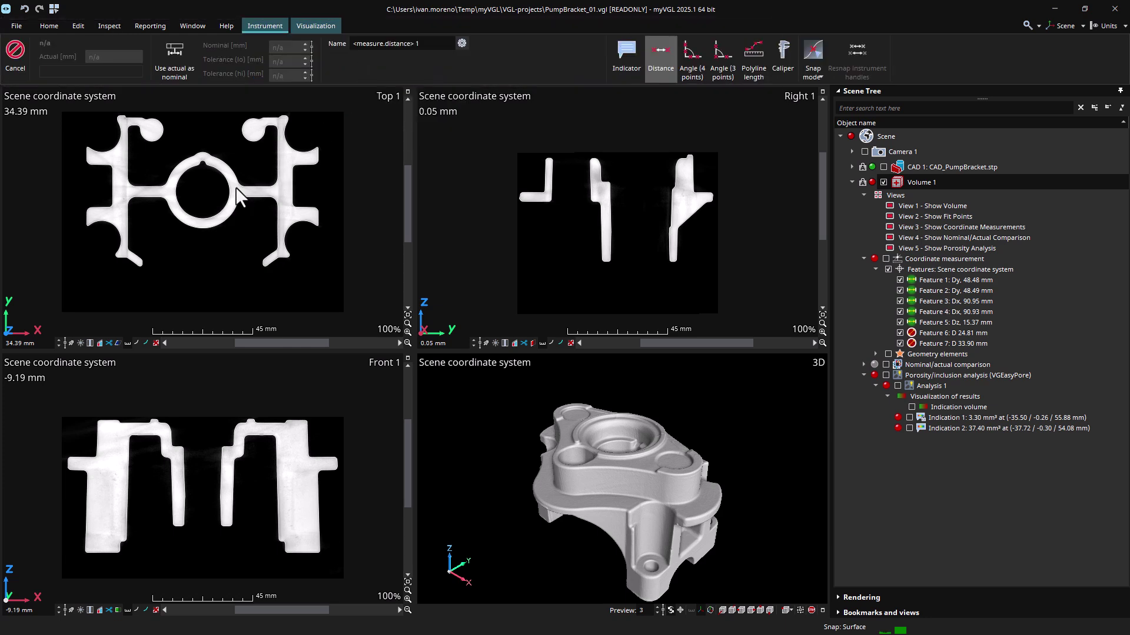
scroll(256, 186, "up", 6)
left_click_drag(259, 186, 258, 266)
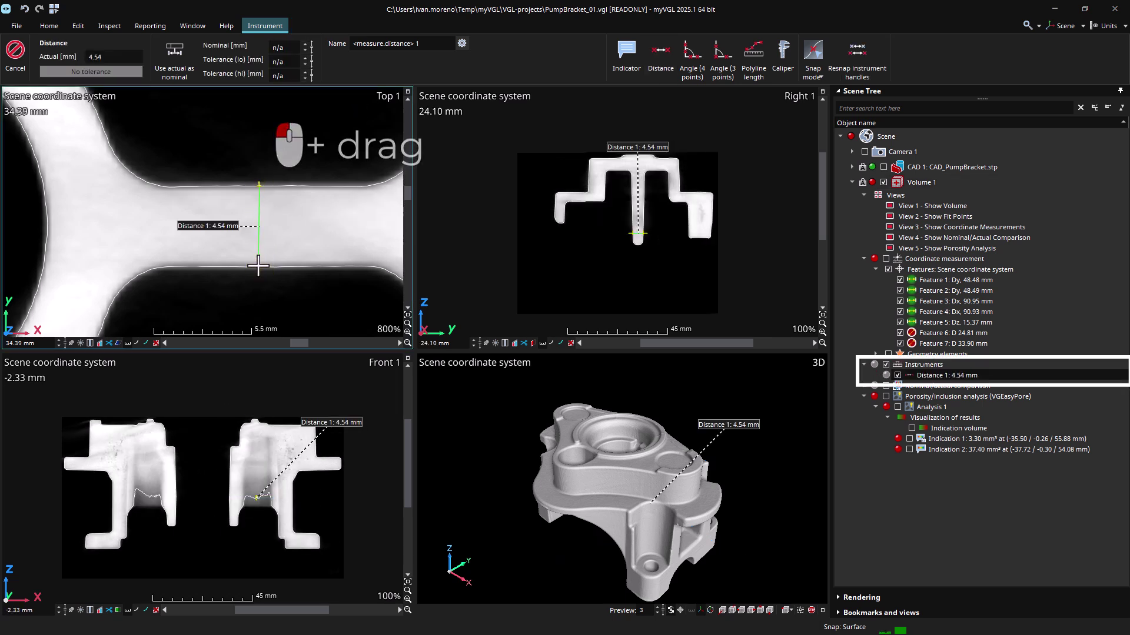
Add a second Distance instrument across the wall of the central ring in the Top 1 slice.
scroll(325, 182, "down", 1)
scroll(326, 177, "down", 2)
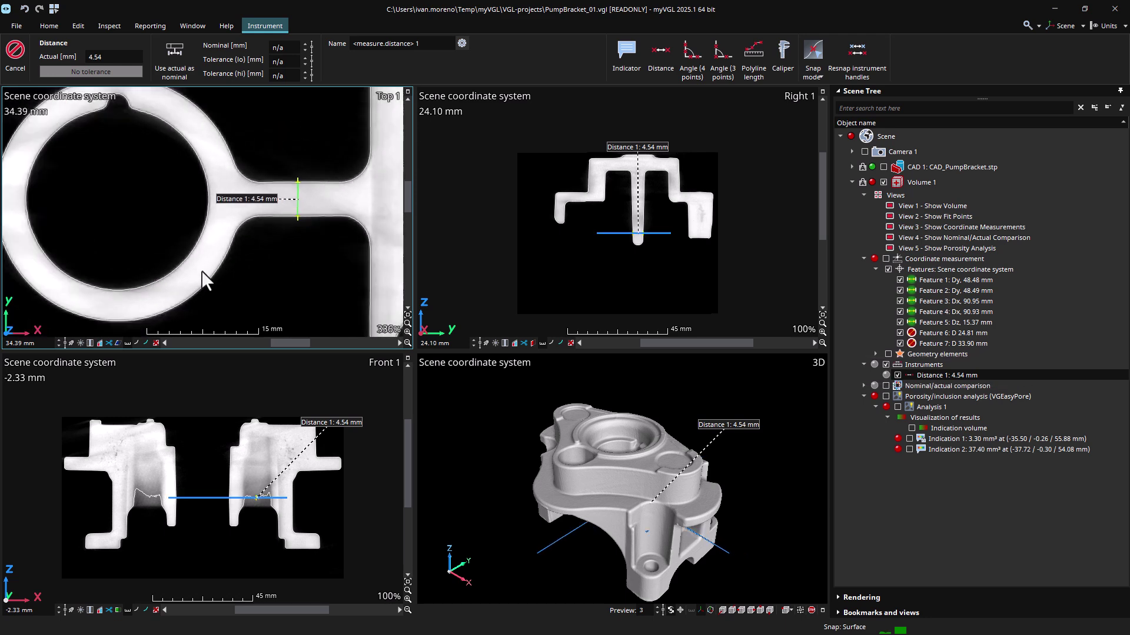
scroll(203, 275, "up", 3)
left_click(117, 29)
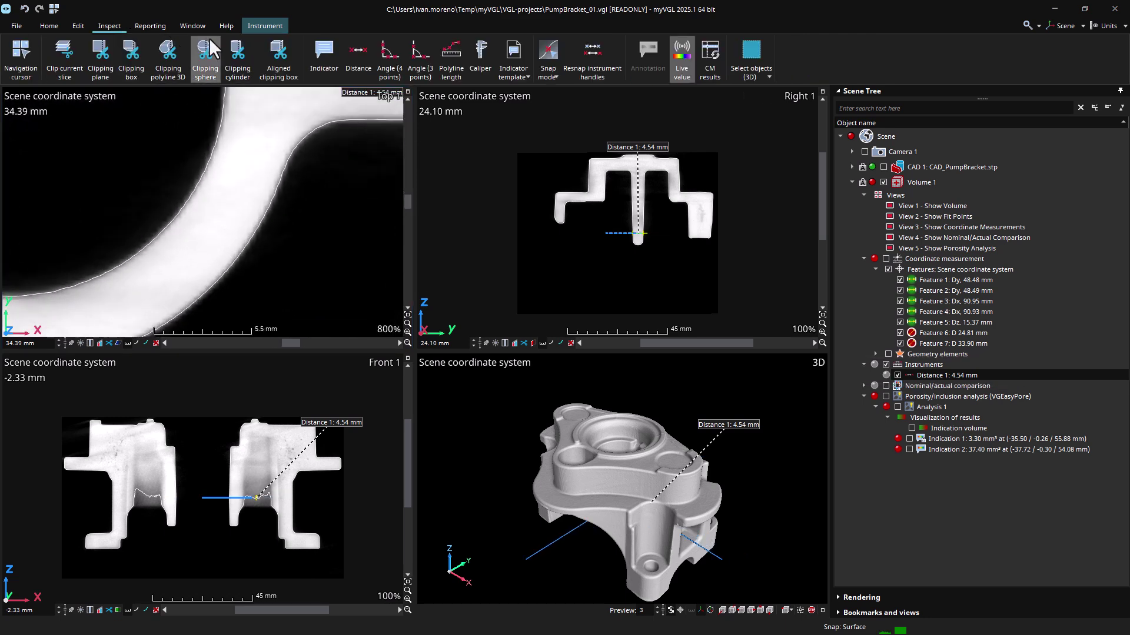
left_click(366, 50)
left_click_drag(157, 236, 213, 283)
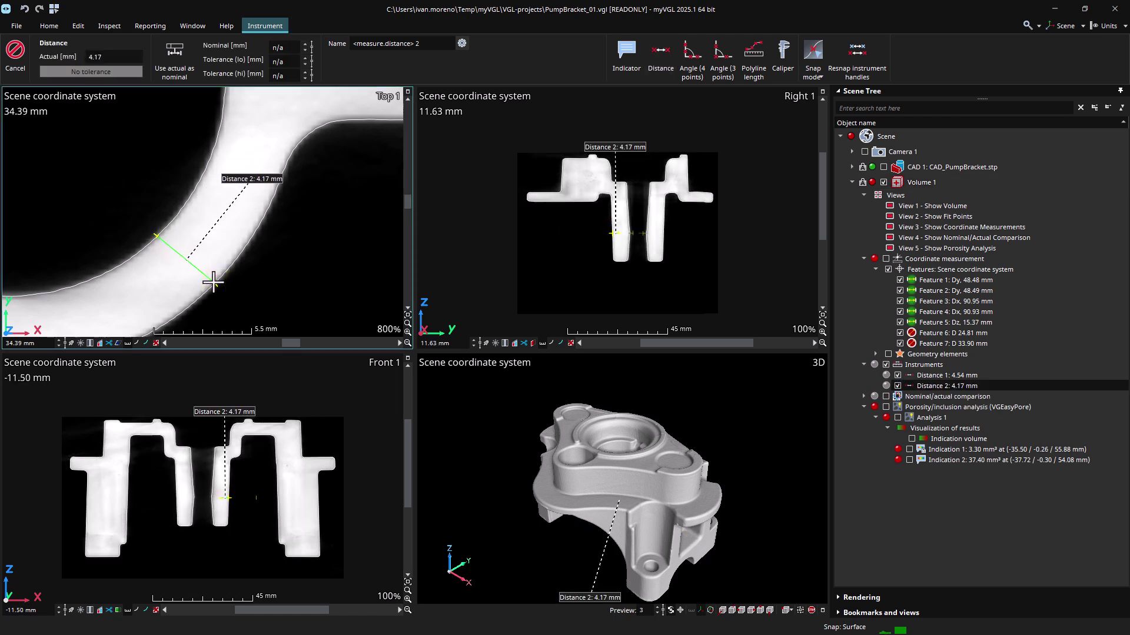
Revisit Distance 1 and Distance 2 in the slice views to check both measurements.
left_click(924, 375)
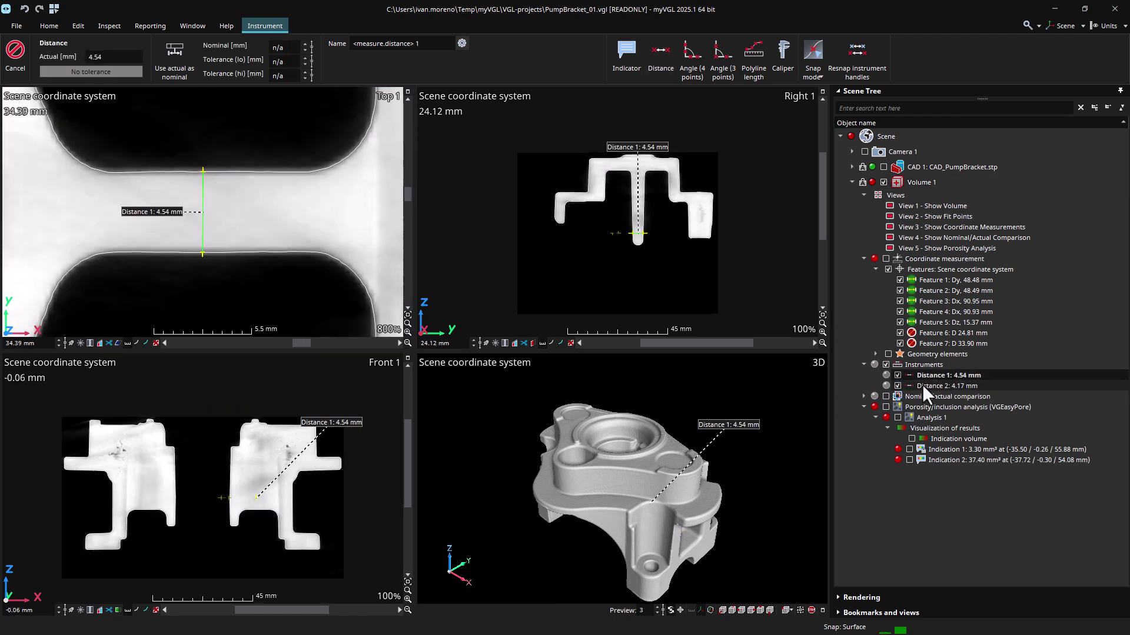
left_click(922, 385)
key("Escape")
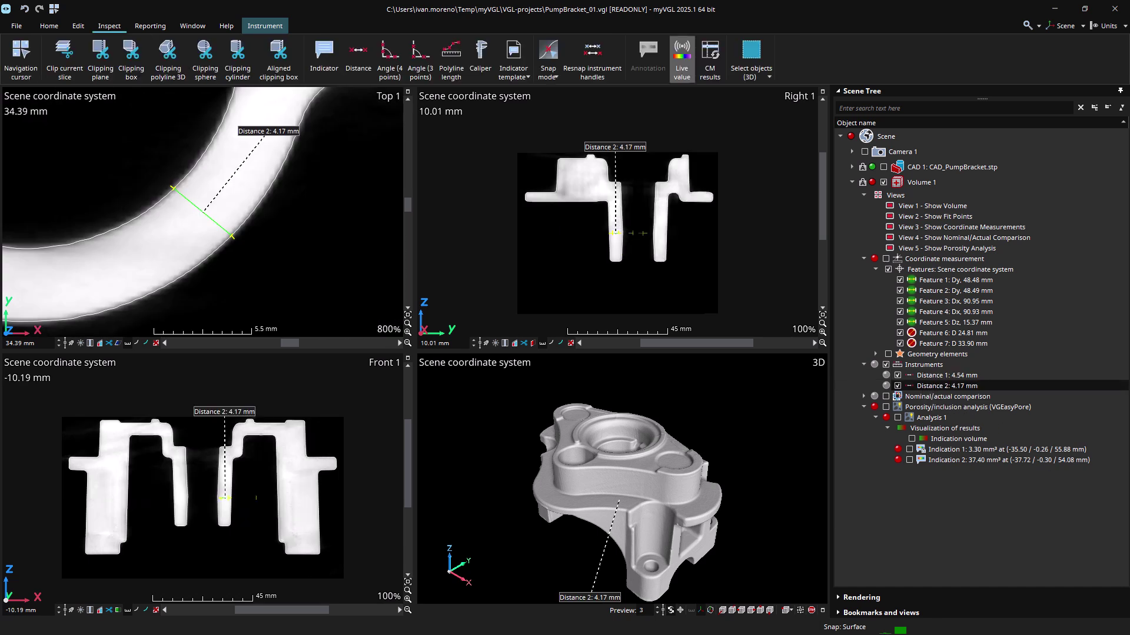
Hide the distance instruments and collapse the Coordinate measurement and Instruments groups in the scene tree.
left_click(863, 259)
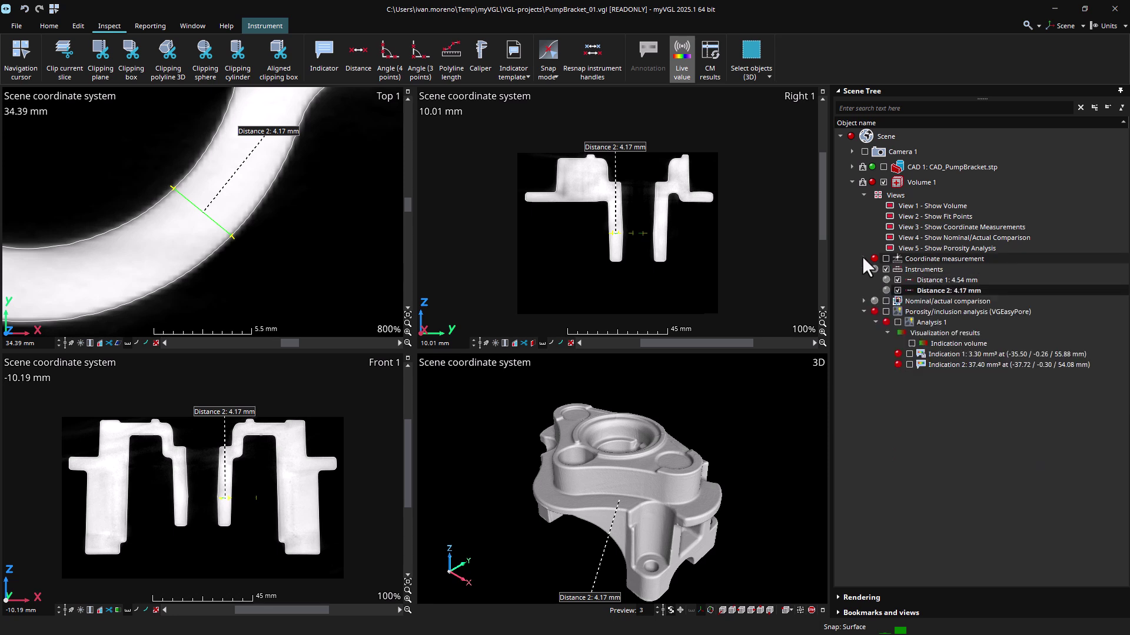
left_click(886, 270)
left_click(863, 269)
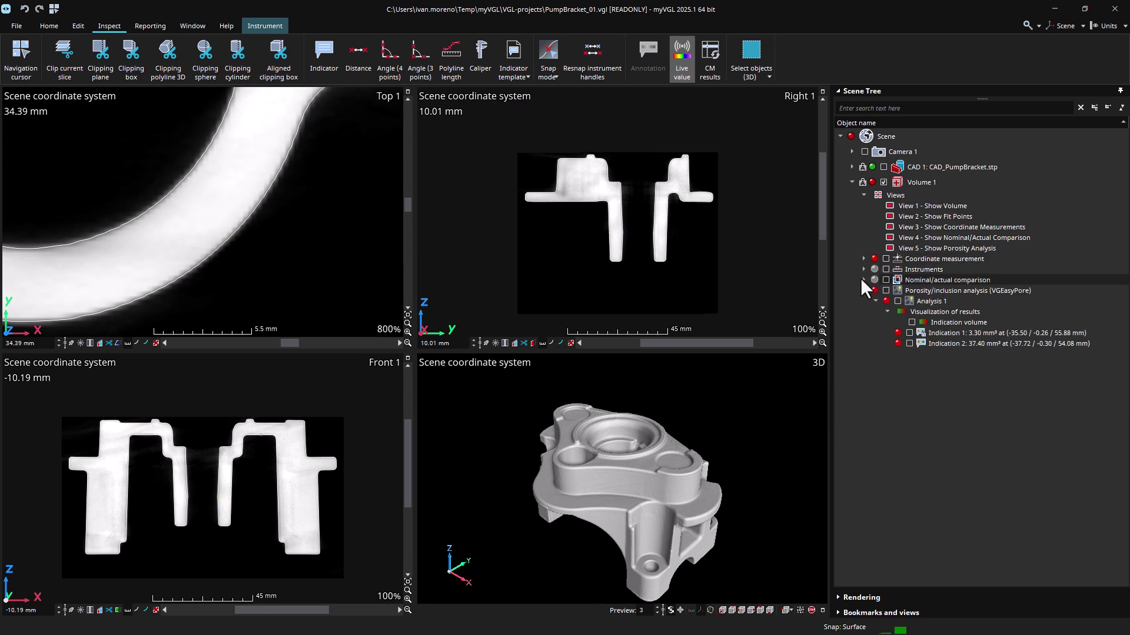
Show Analysis 1 of the nominal/actual comparison on Volume 1 and check the deviations on the 3D part.
left_click(862, 280)
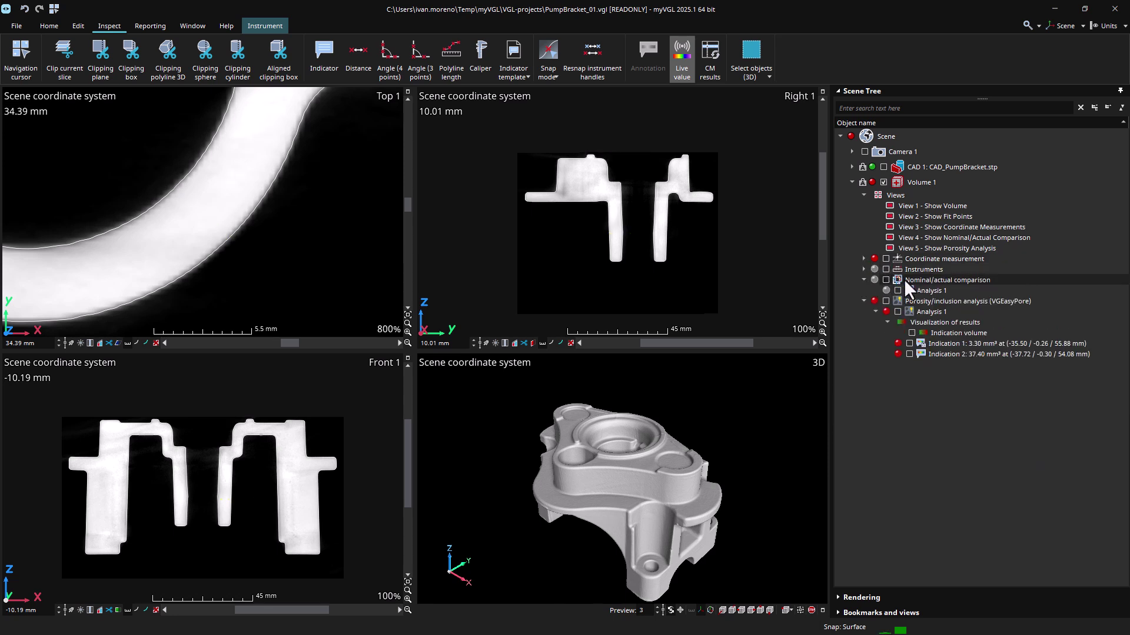
left_click(905, 281)
left_click(885, 280)
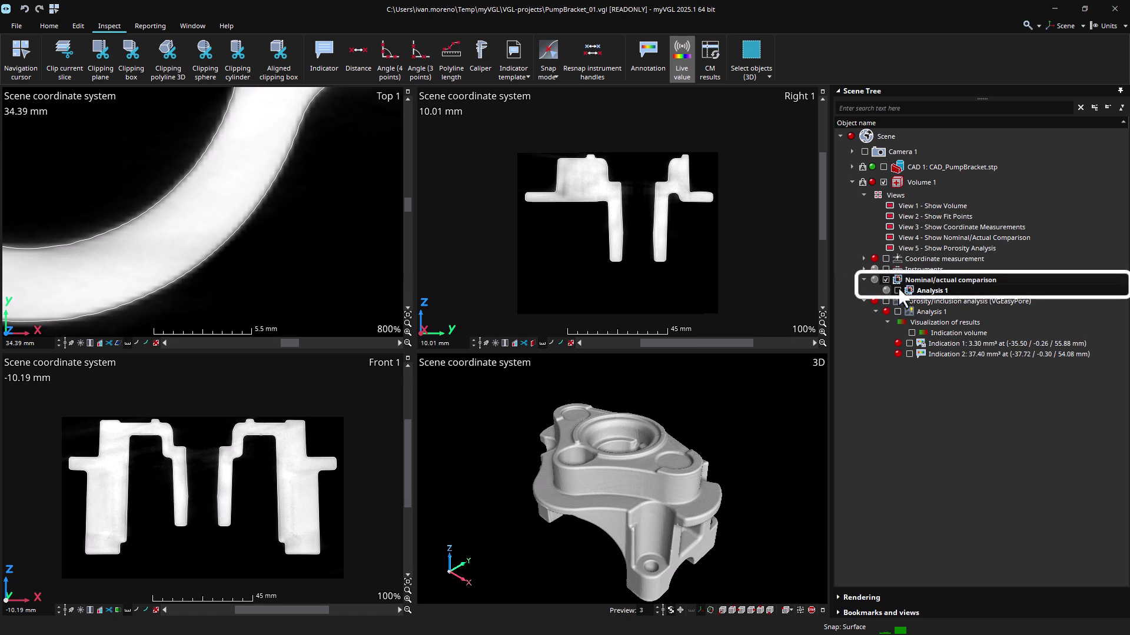
left_click(898, 290)
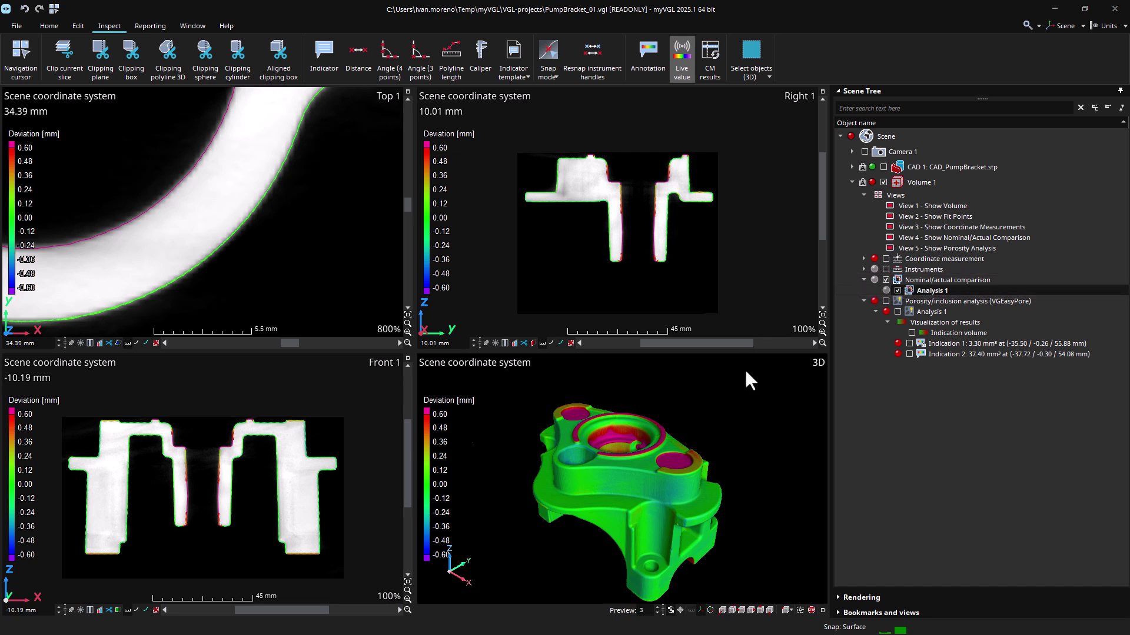
mouse_move(653, 536)
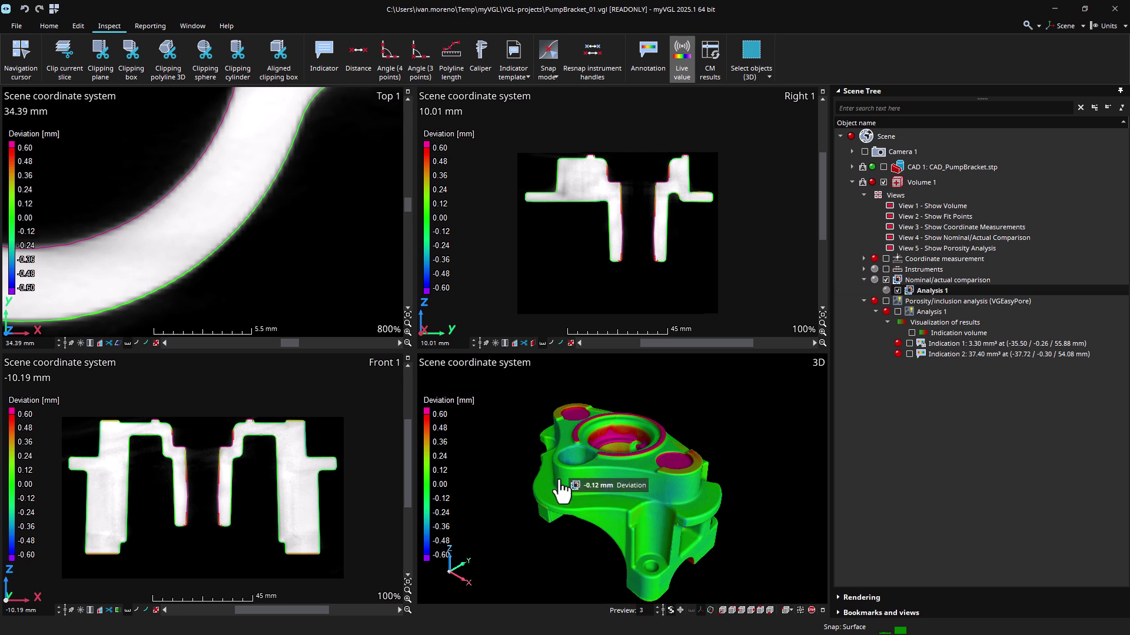
Overlay the CAD_PumpBracket.stp model on the scan and compare its contours with the part in the enlarged Right 1 slice.
left_click(883, 167)
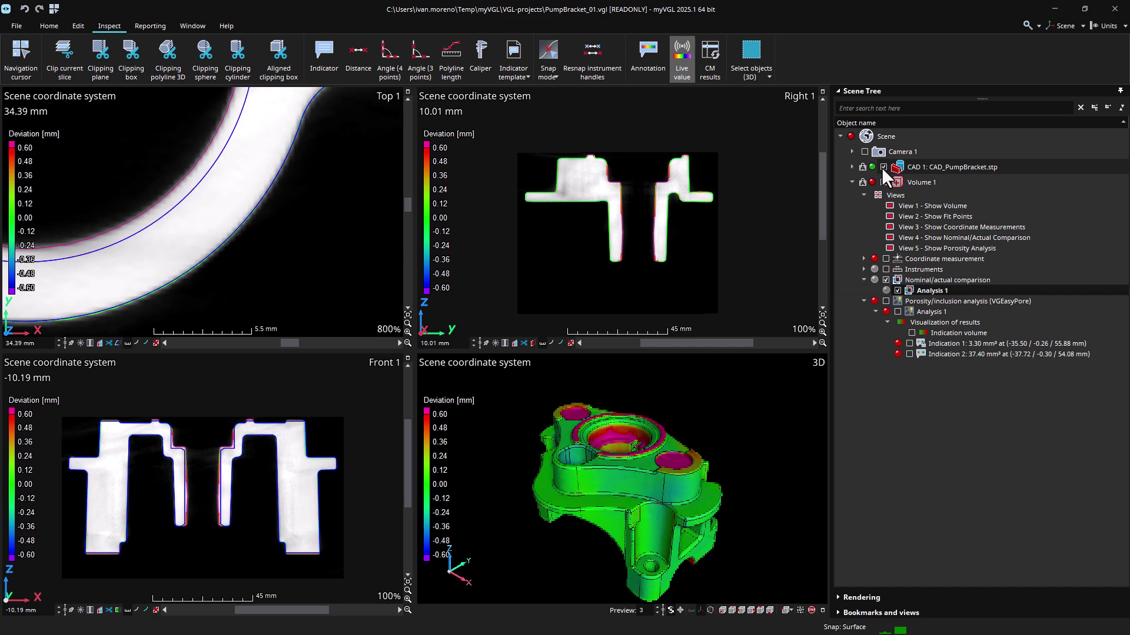
left_click(822, 91)
scroll(373, 248, "up", 5)
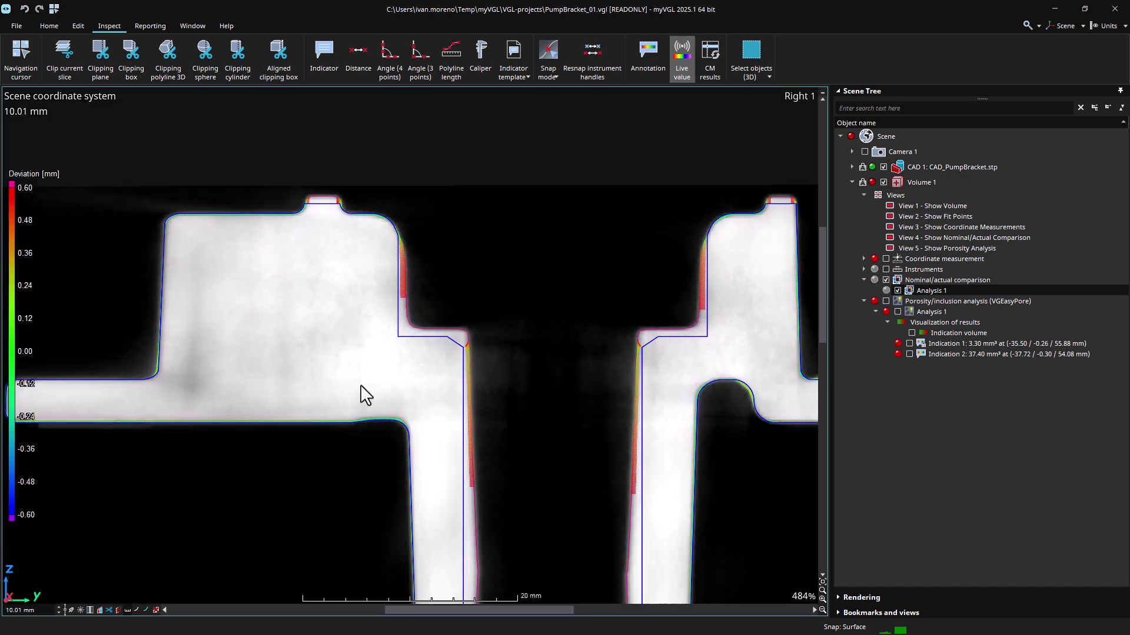
middle_click_drag(590, 430, 540, 227)
middle_click_drag(545, 419, 789, 461)
left_click(822, 92)
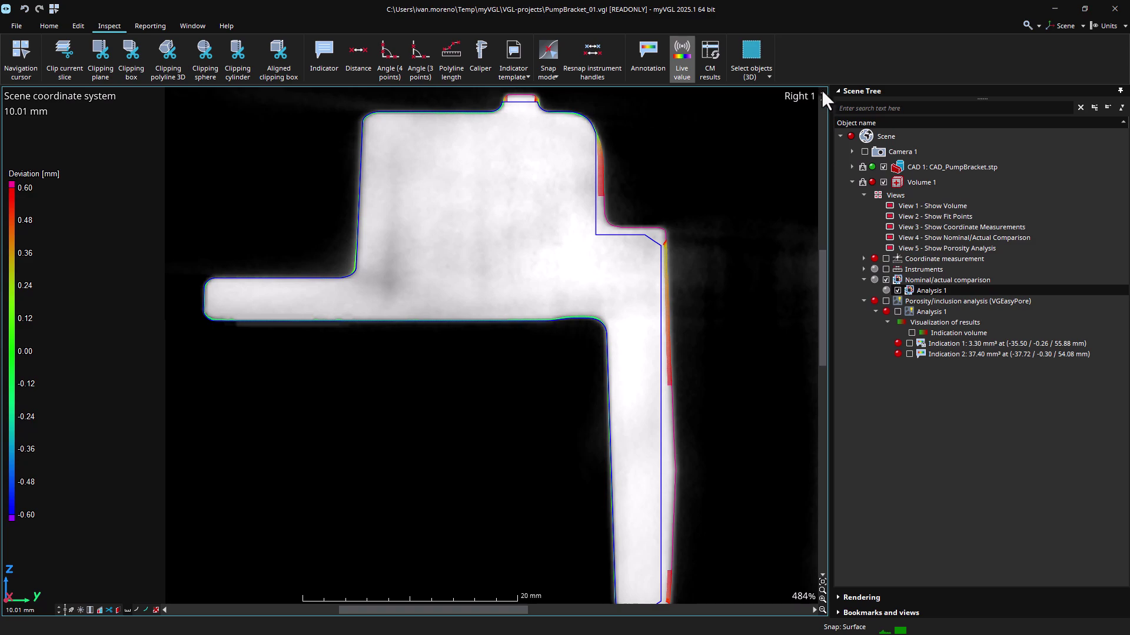
left_click_drag(723, 493, 721, 560)
Open the color settings of the nominal/actual comparison Analysis 1, keeping the 3D part in view beside them.
double_click(913, 290)
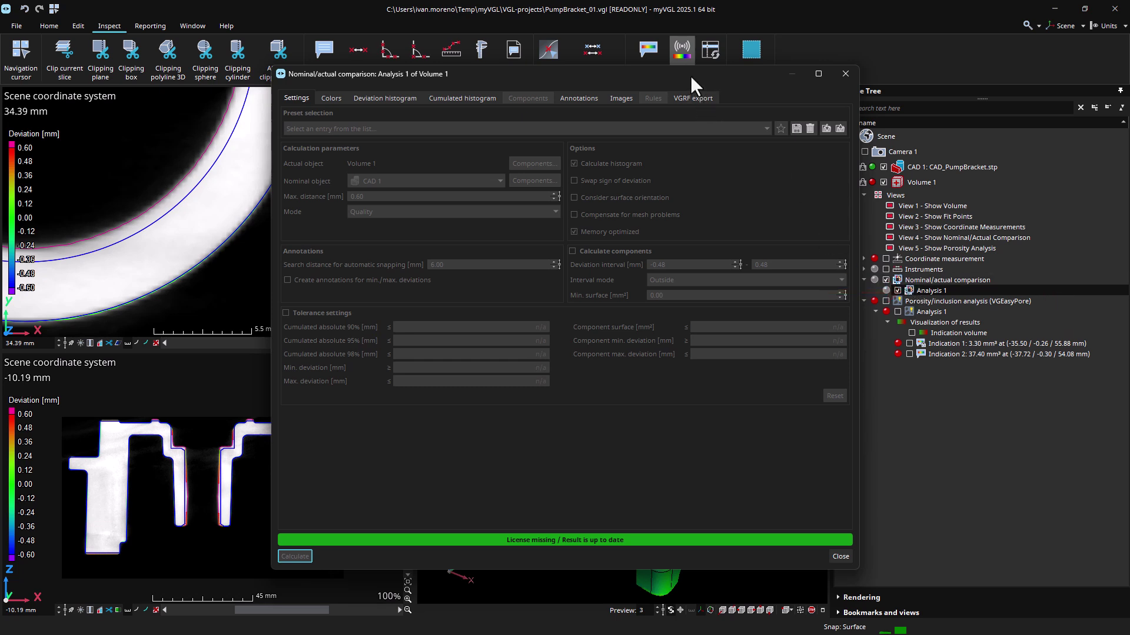
left_click_drag(690, 75, 625, 85)
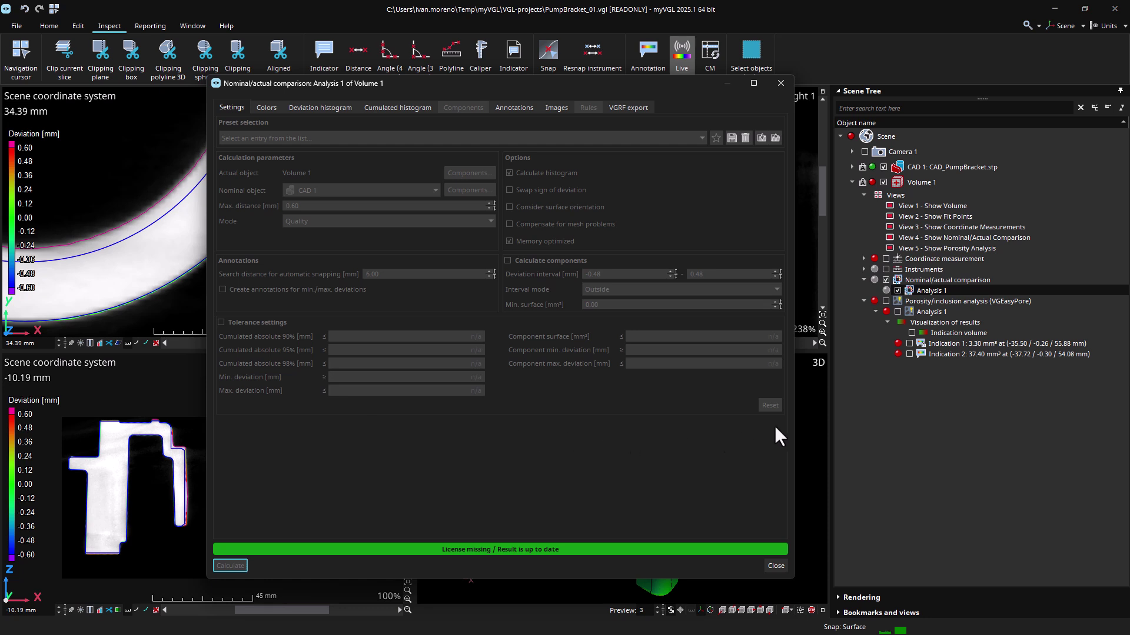
left_click(266, 108)
left_click_drag(302, 87, 796, 126)
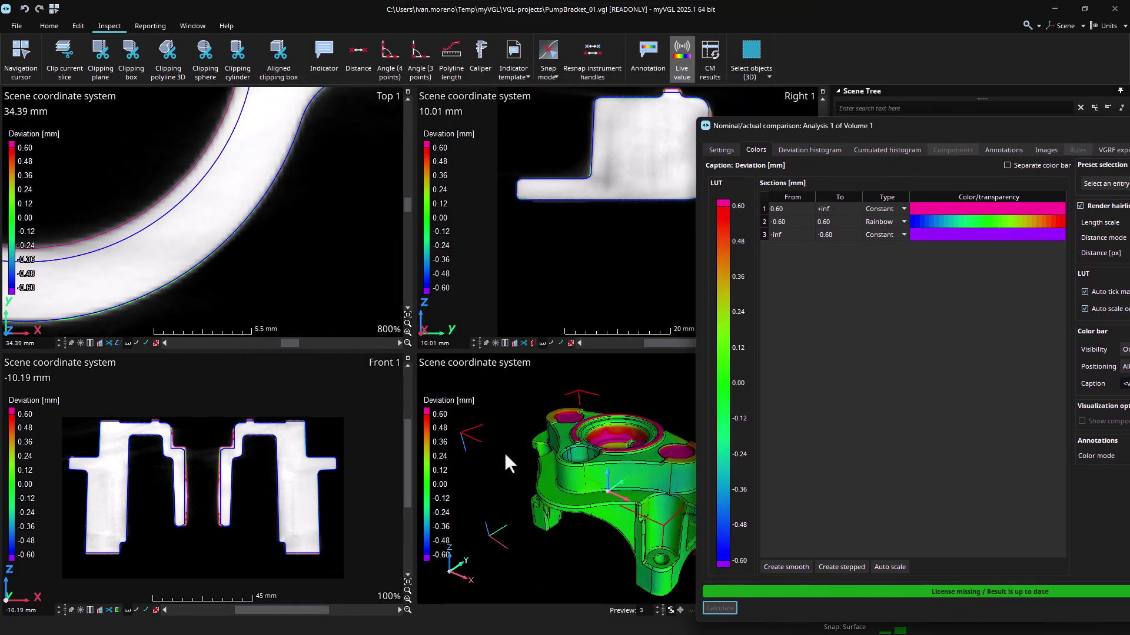
scroll(532, 452, "down", 3)
scroll(665, 490, "up", 4)
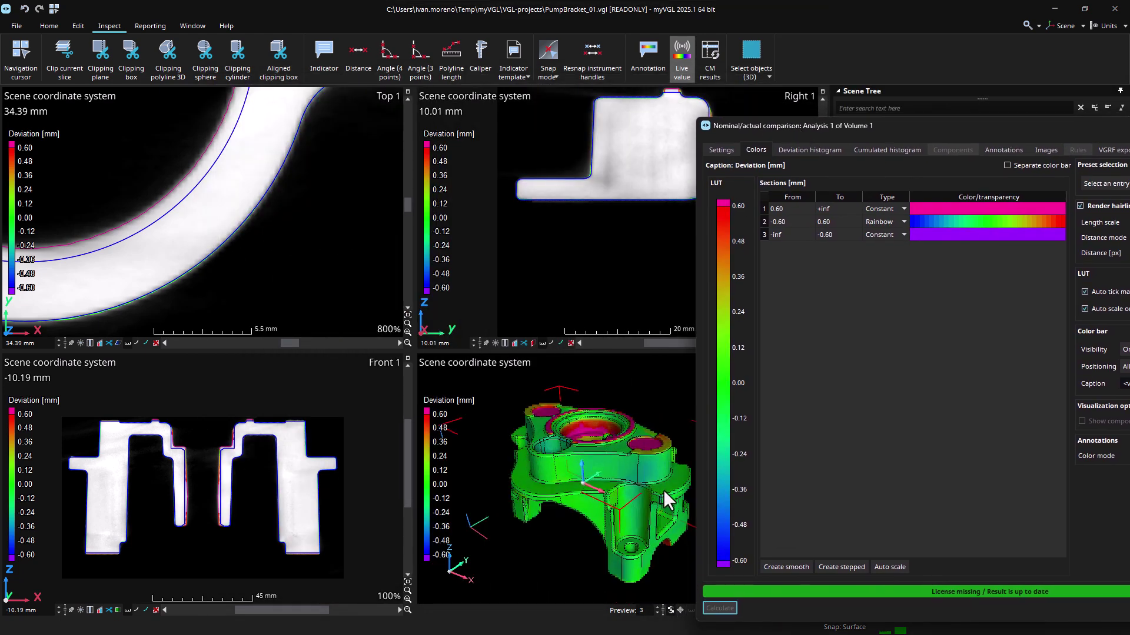
Set the rainbow section of the deviation color scale to run from -0.40 to 0.40 mm.
double_click(795, 222)
type("-0.40")
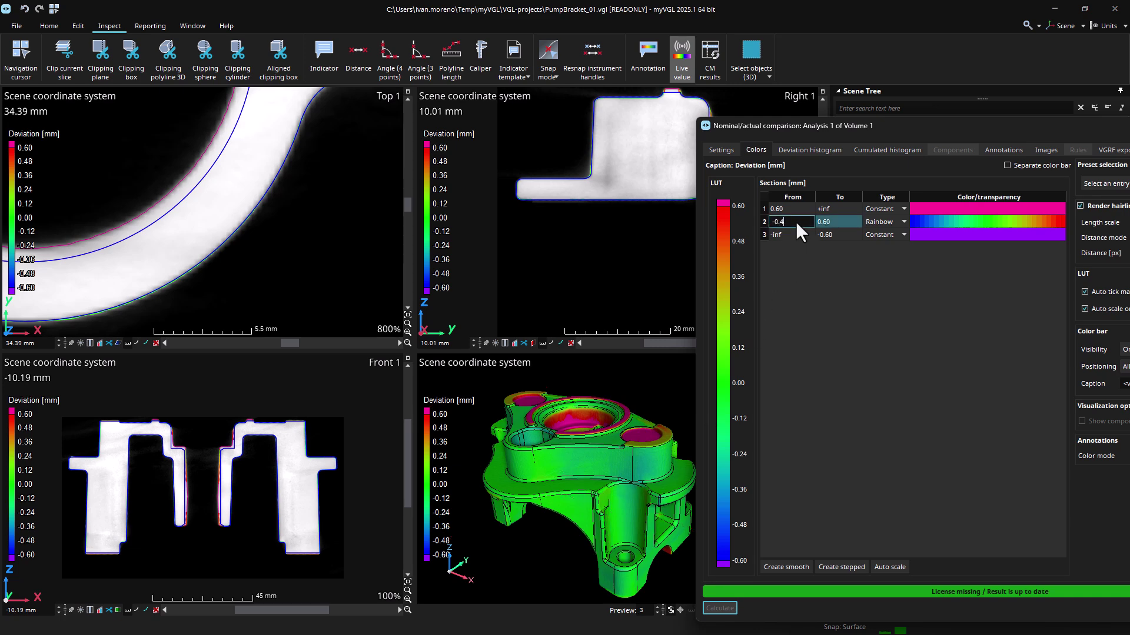
key("Tab")
type("0.40")
key("Return")
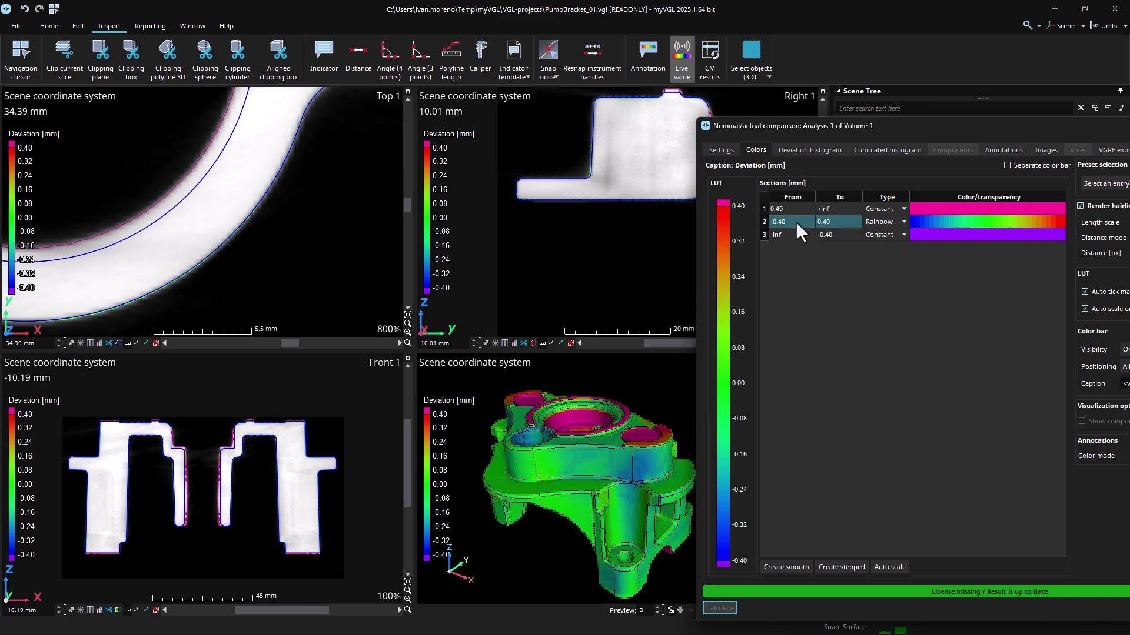
Narrow the rainbow section of the deviation color scale to -0.20 to 0.20 mm.
left_click(795, 221)
type("-0.20")
key("Return")
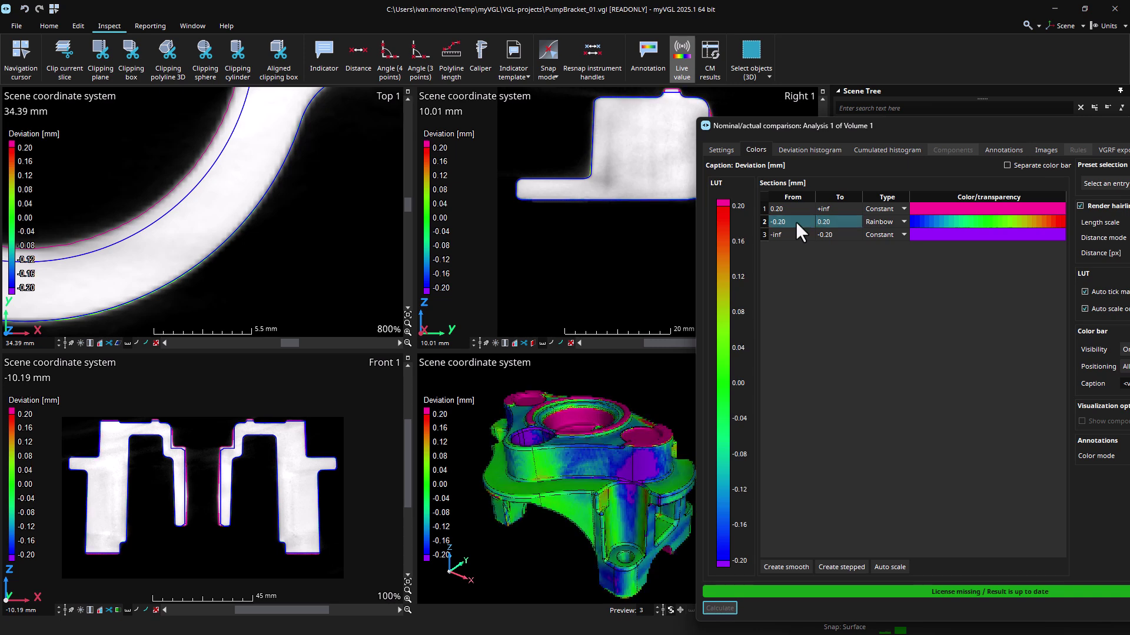
Widen the rainbow section of the deviation color scale to -0.50 to 0.50 mm.
type("-0.")
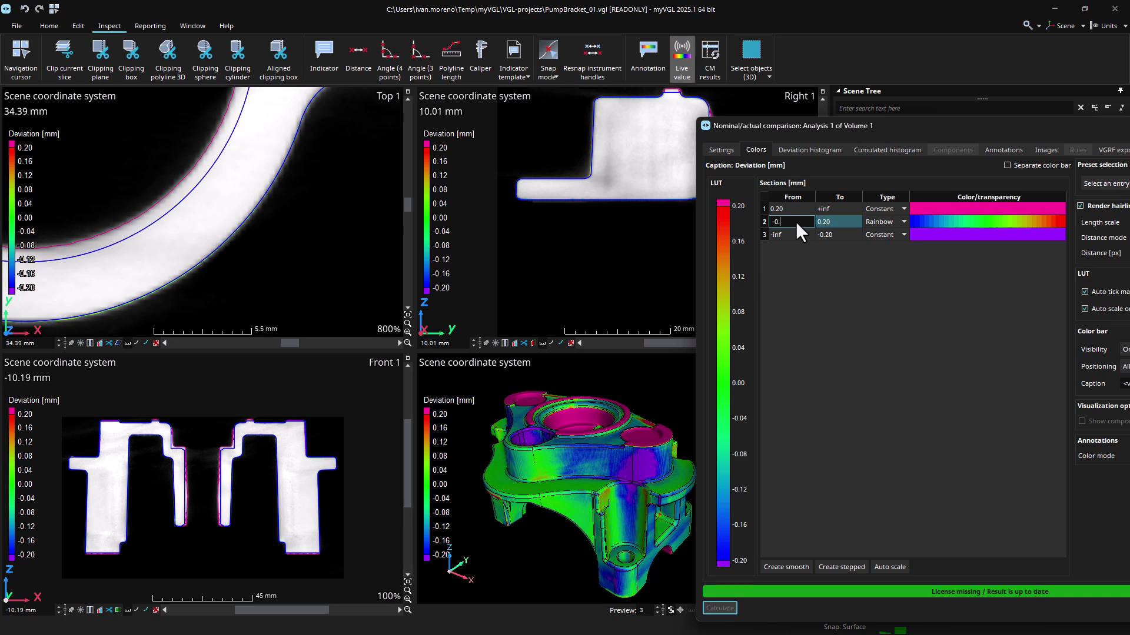
type("50")
key("Return")
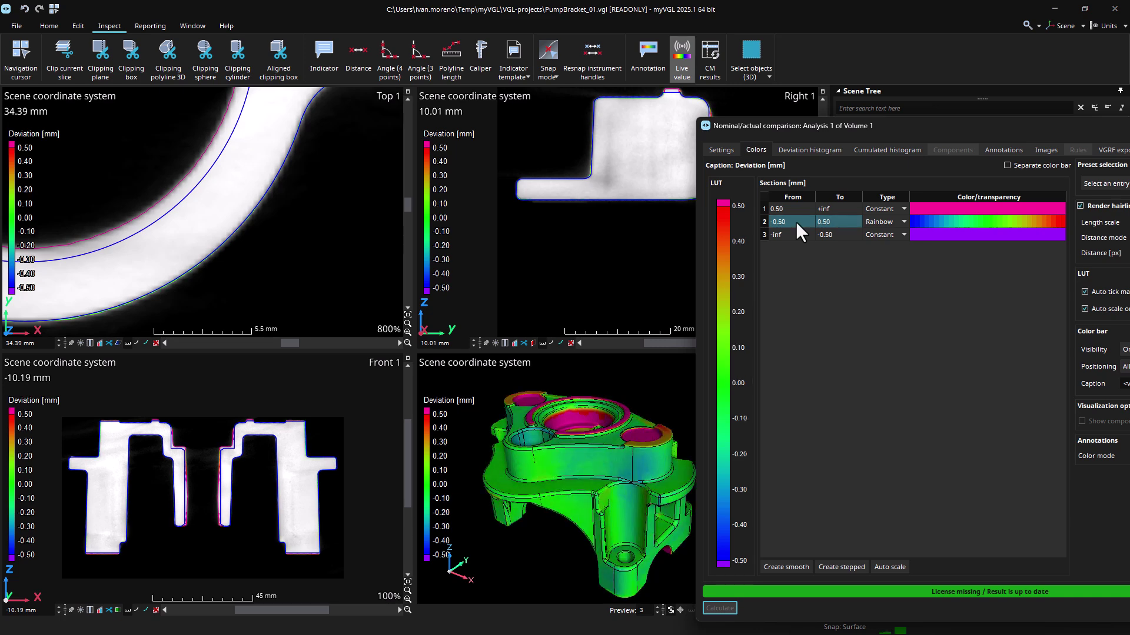
Create an interval in the deviation histogram covering the negative deviations from -0.53 to -0.16 mm.
left_click_drag(855, 126, 507, 100)
left_click(473, 125)
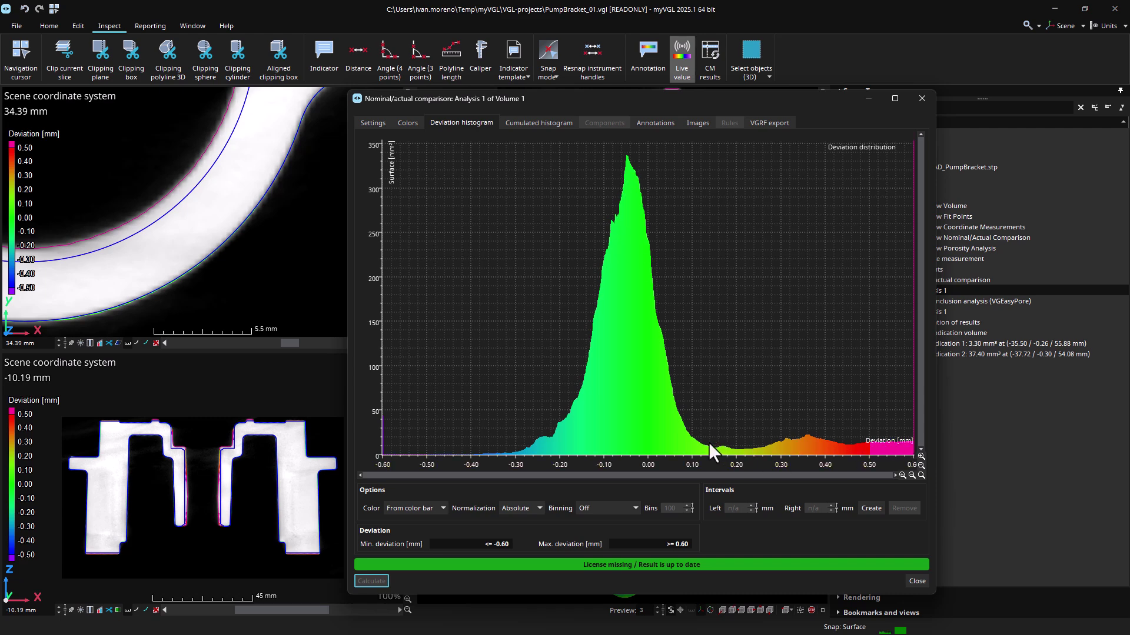
right_click(469, 256)
left_click(503, 337)
left_click_drag(493, 309, 606, 316)
left_click_drag(530, 323, 506, 343)
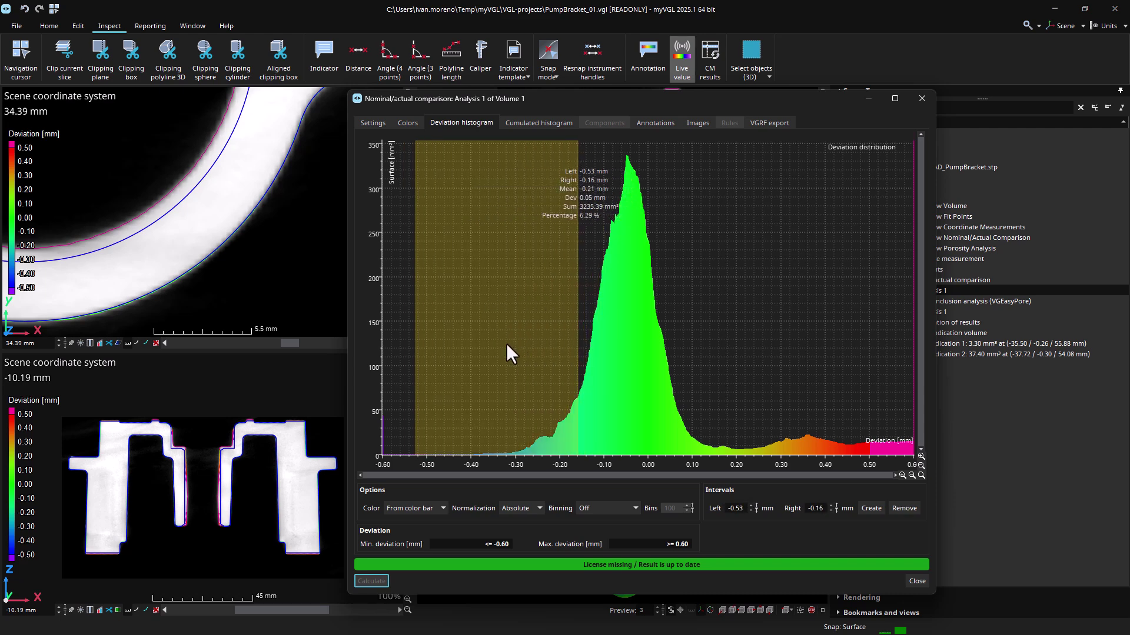
Create a second deviation histogram interval from 0.09 to 0.42 mm, and review the cumulated histogram before closing the analysis.
right_click(719, 250)
left_click(742, 334)
left_click_drag(756, 297, 685, 345)
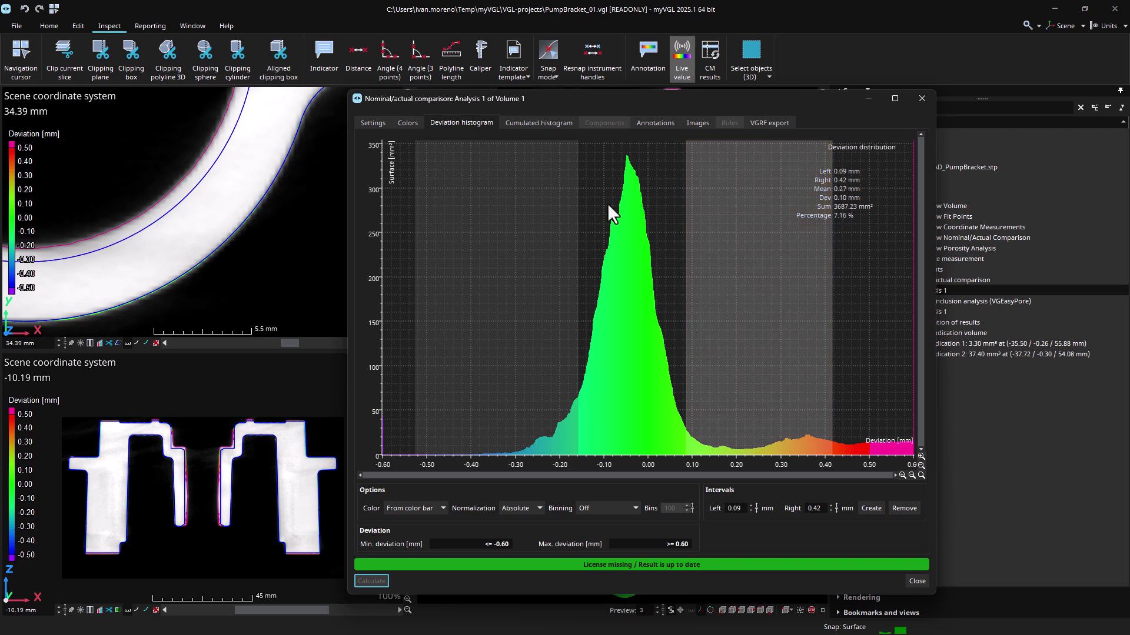
left_click(549, 127)
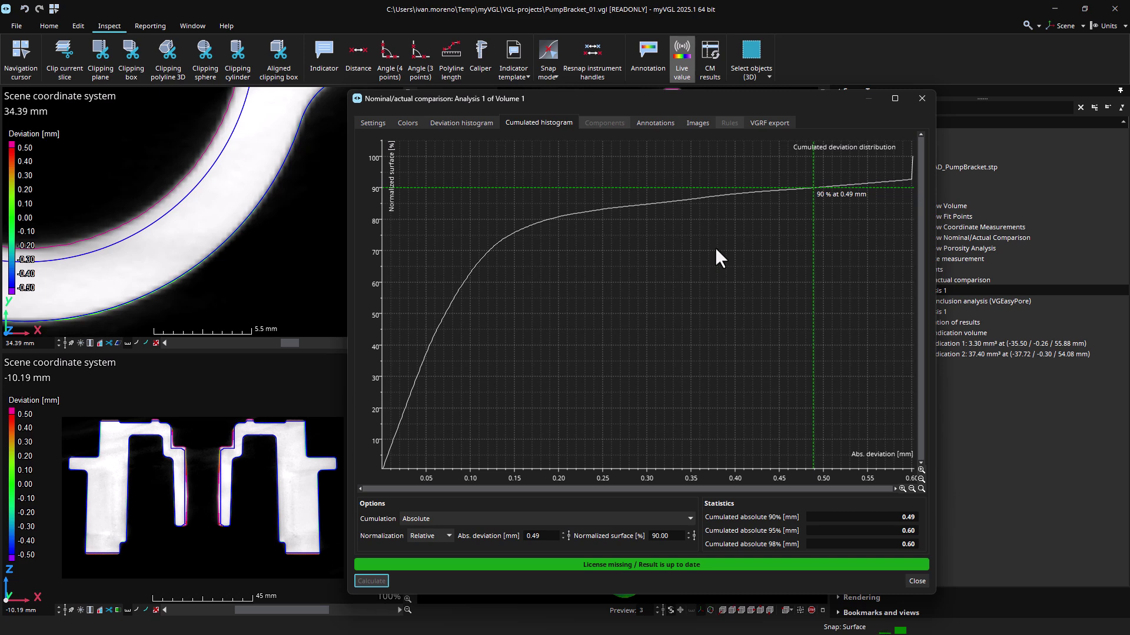
left_click(922, 98)
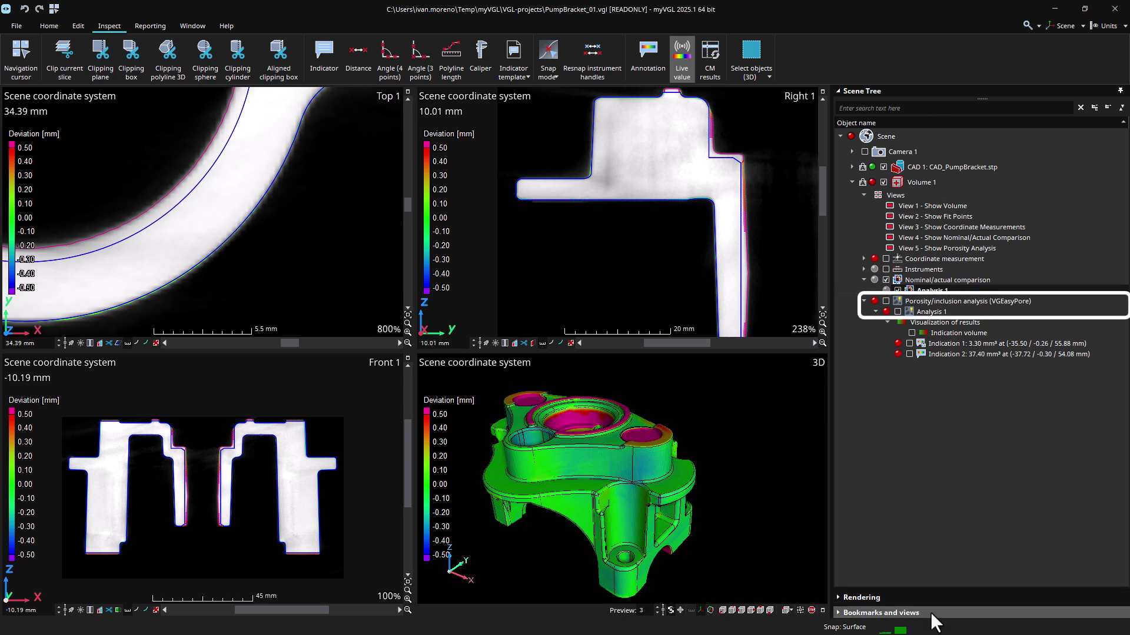
Hide the nominal/actual comparison and the CAD model, and show the porosity/inclusion analysis instead.
left_click(886, 281)
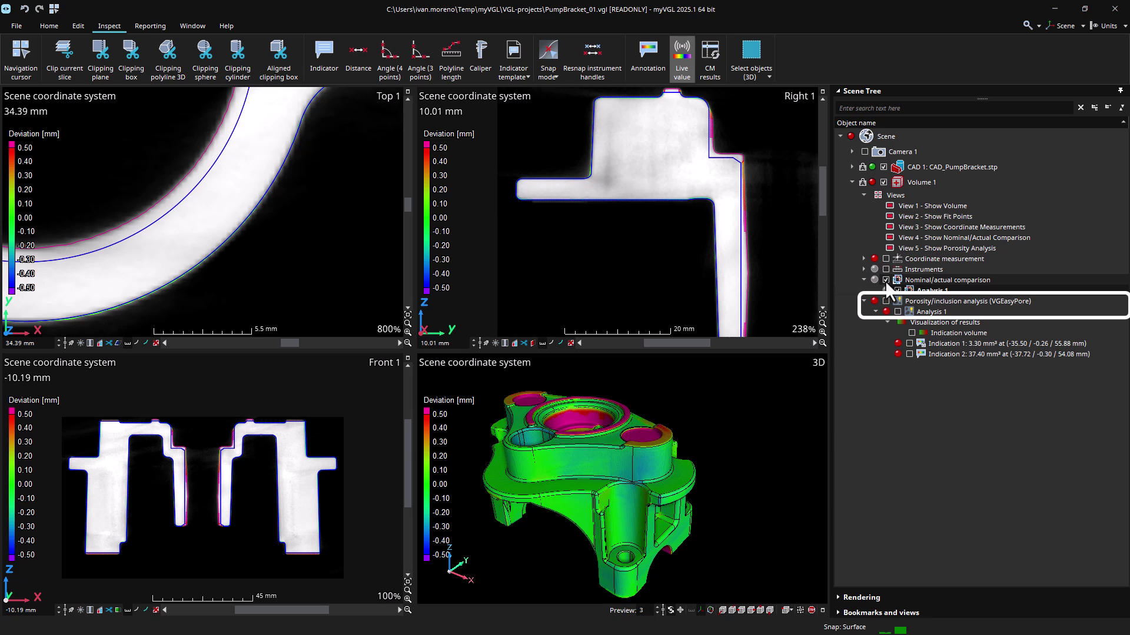
left_click(885, 301)
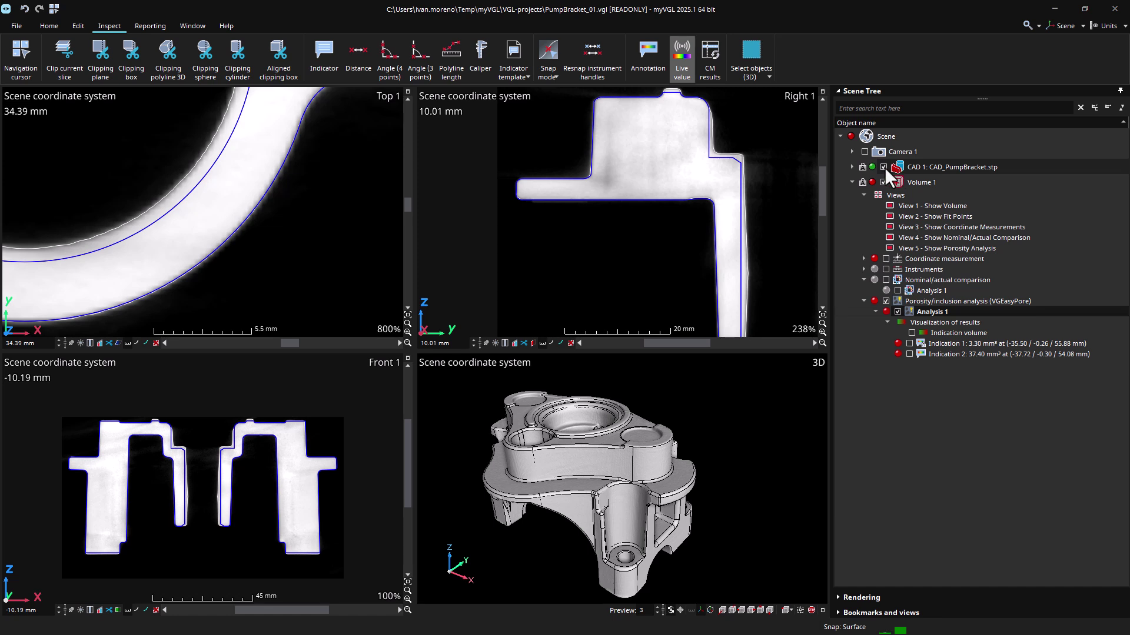
left_click(883, 167)
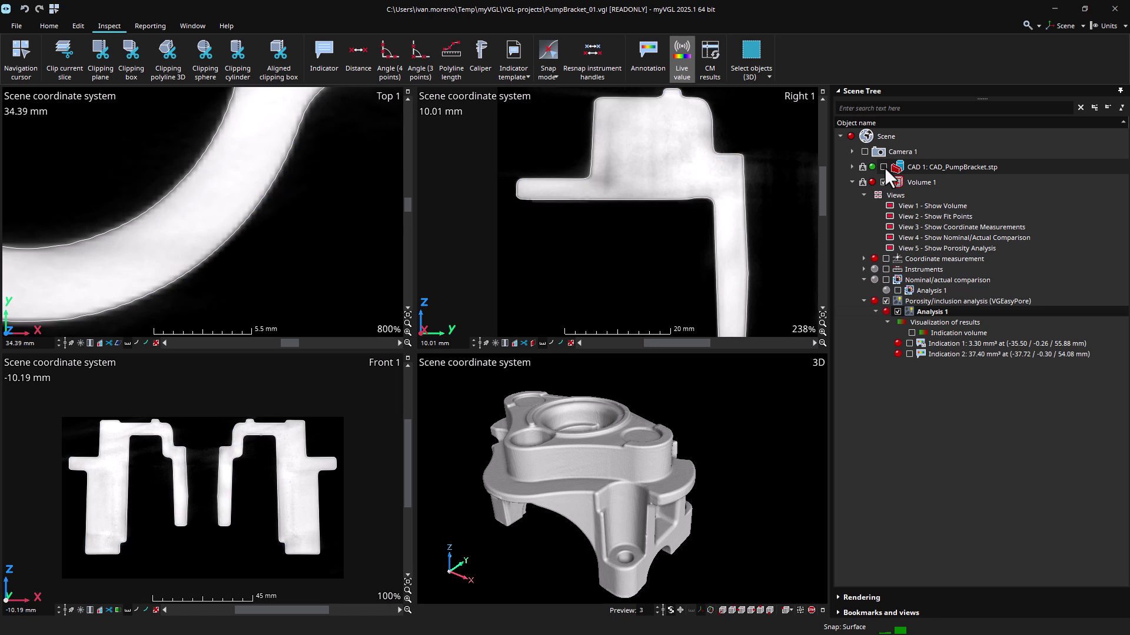
Set the transparency of Volume 1 to 80 so the inside of the part can be seen in 3D.
left_click(896, 181)
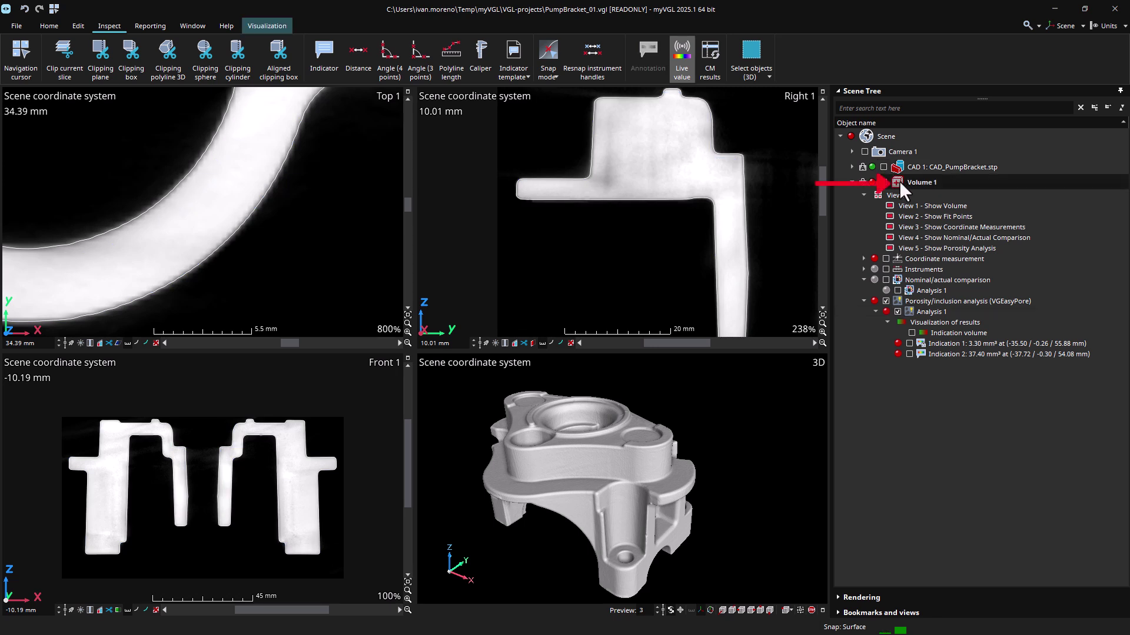
left_click(257, 21)
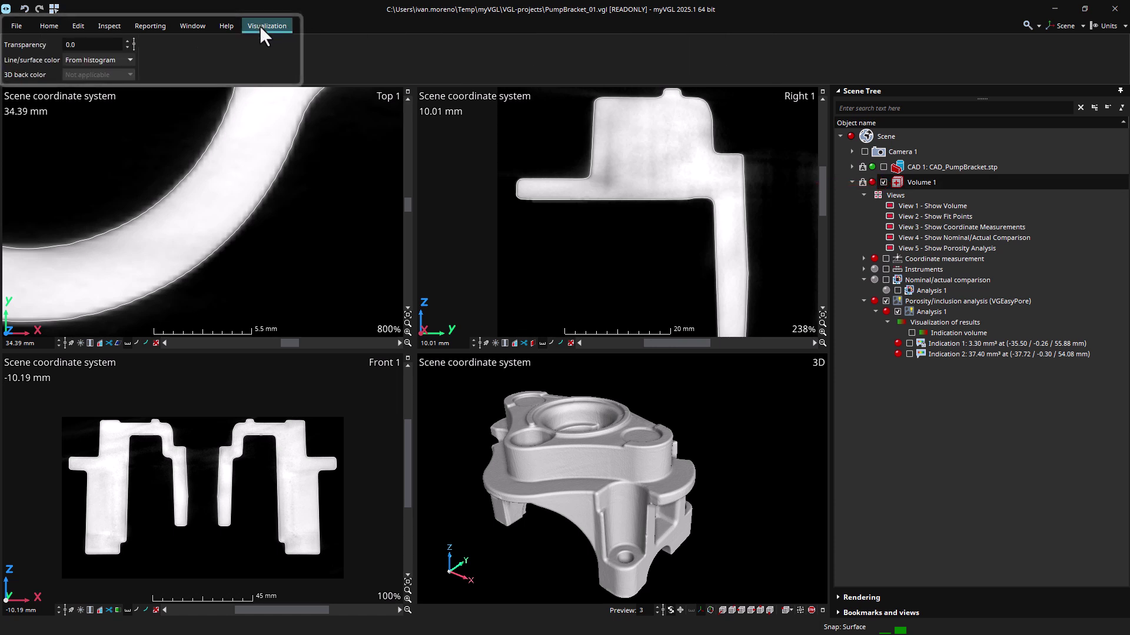
left_click_drag(133, 44, 144, 625)
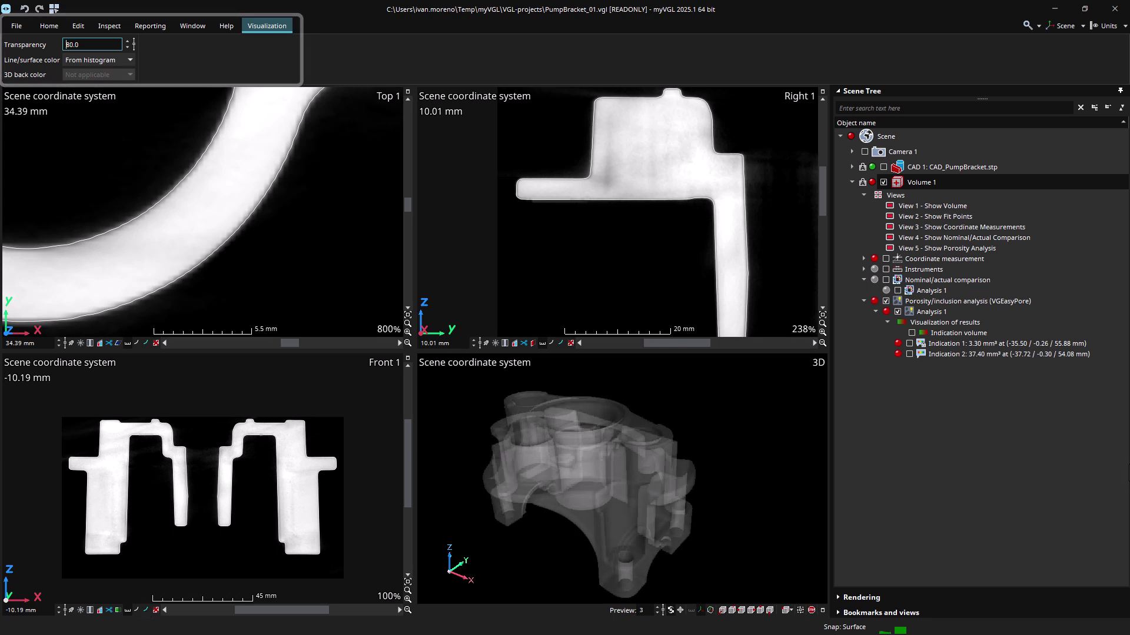
Show the indication volume visualization of the porosity analysis and examine the individual pore volumes in the enlarged 3D view.
left_click(911, 333)
left_click(928, 334)
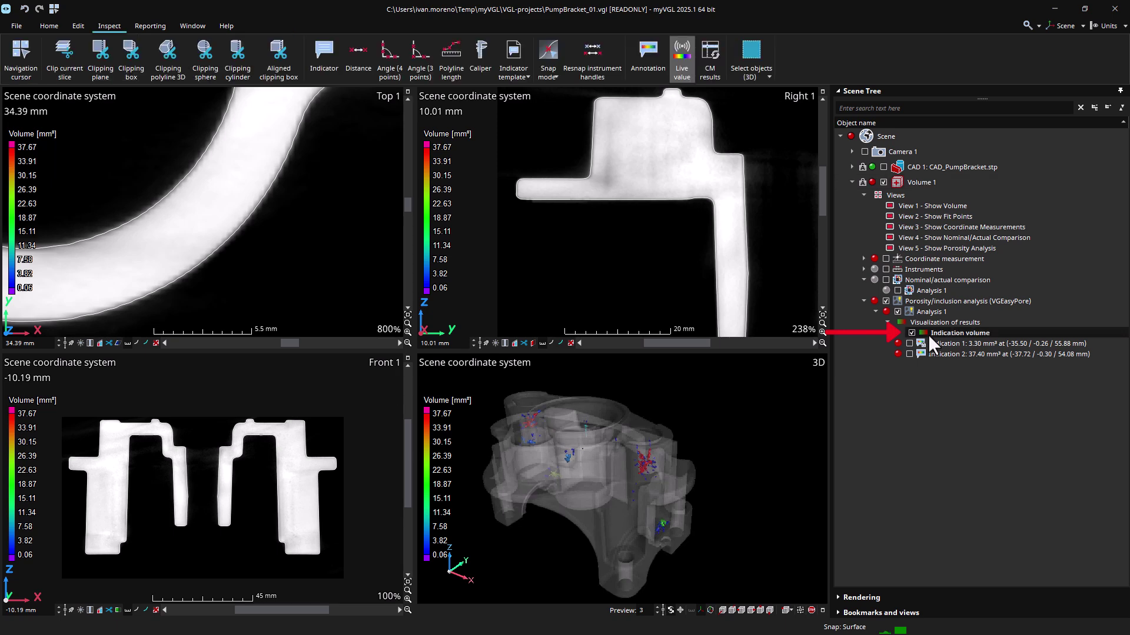
left_click(822, 610)
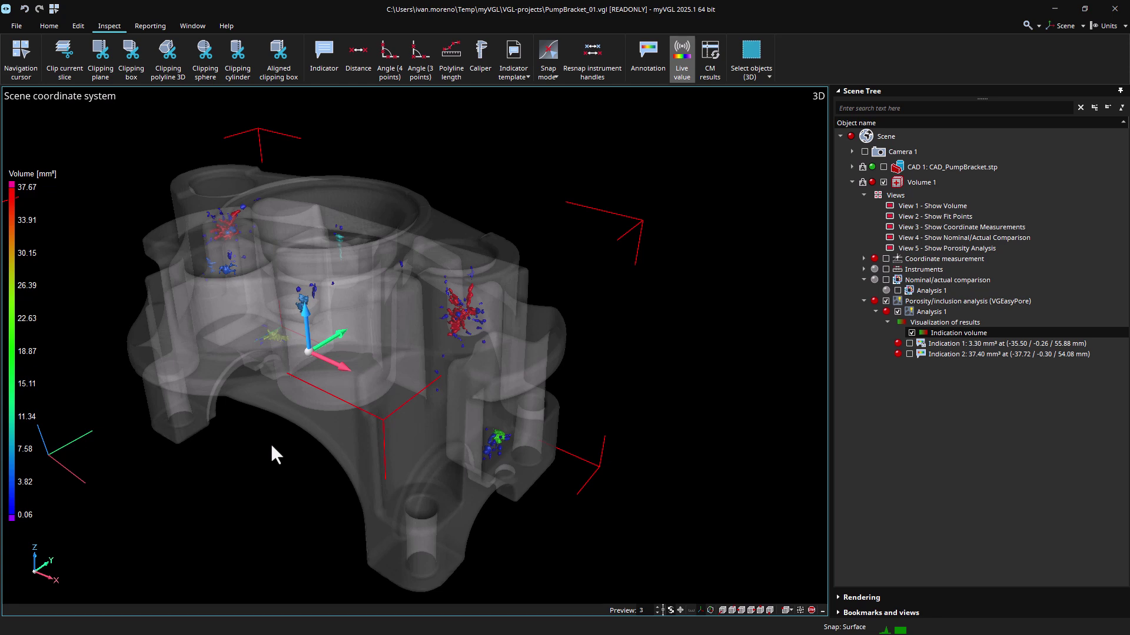
left_click_drag(499, 411, 549, 394)
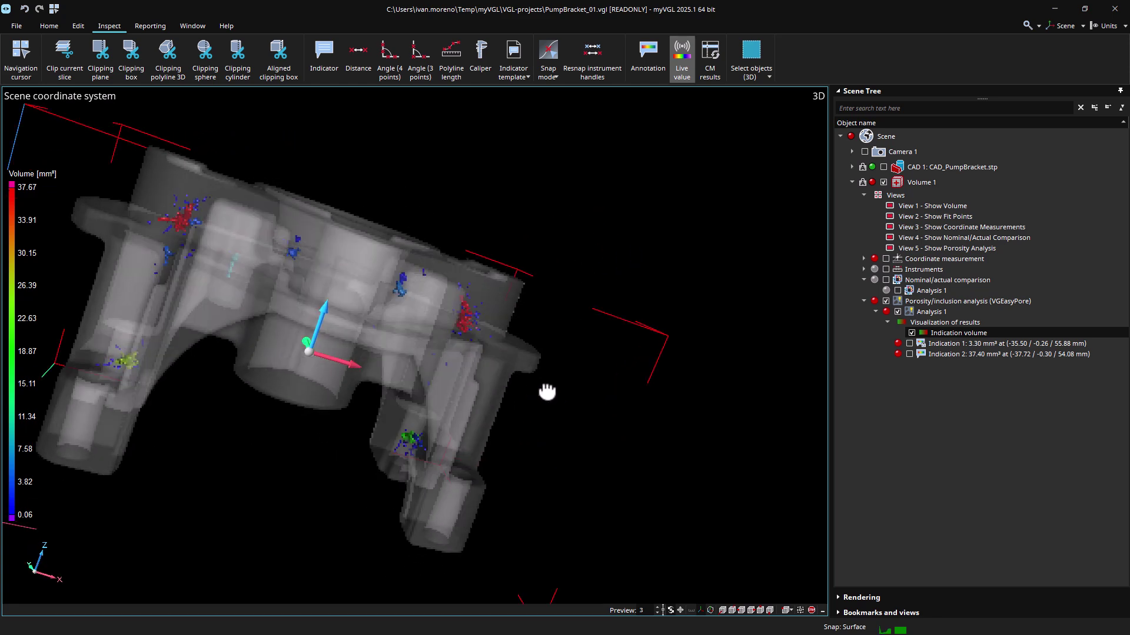
left_click_drag(632, 397, 547, 404)
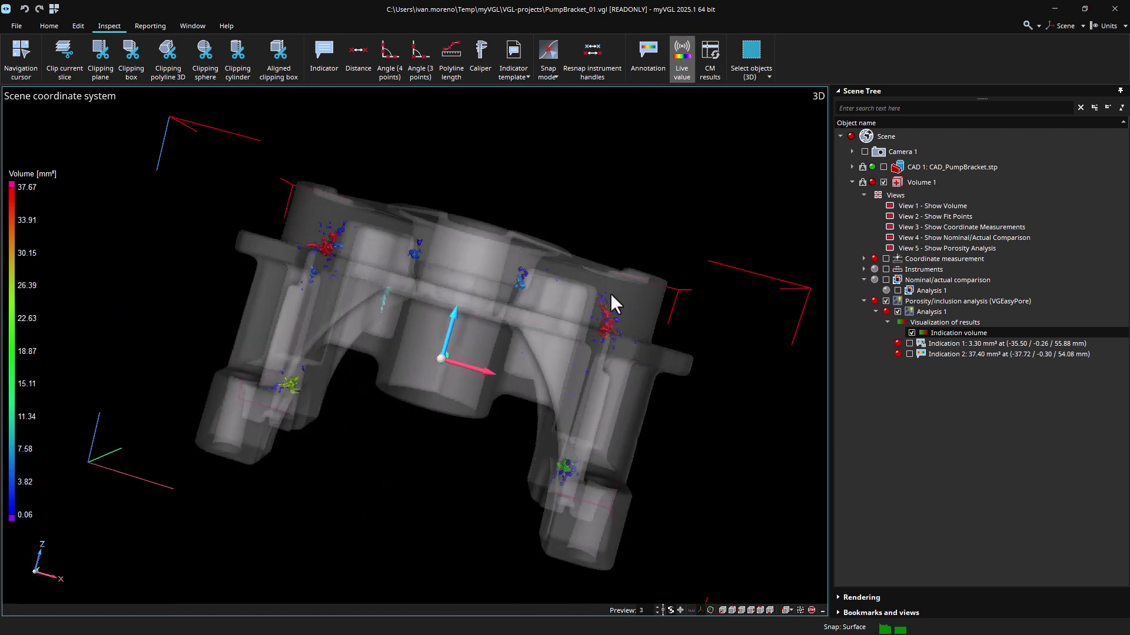
mouse_move(613, 332)
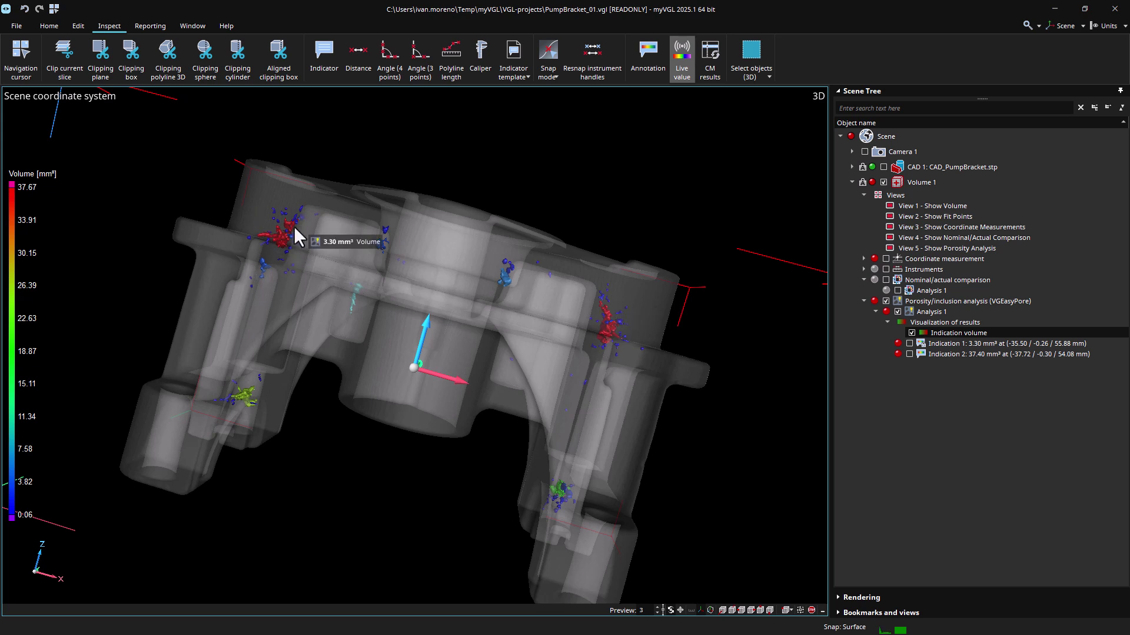
mouse_move(249, 410)
mouse_move(570, 499)
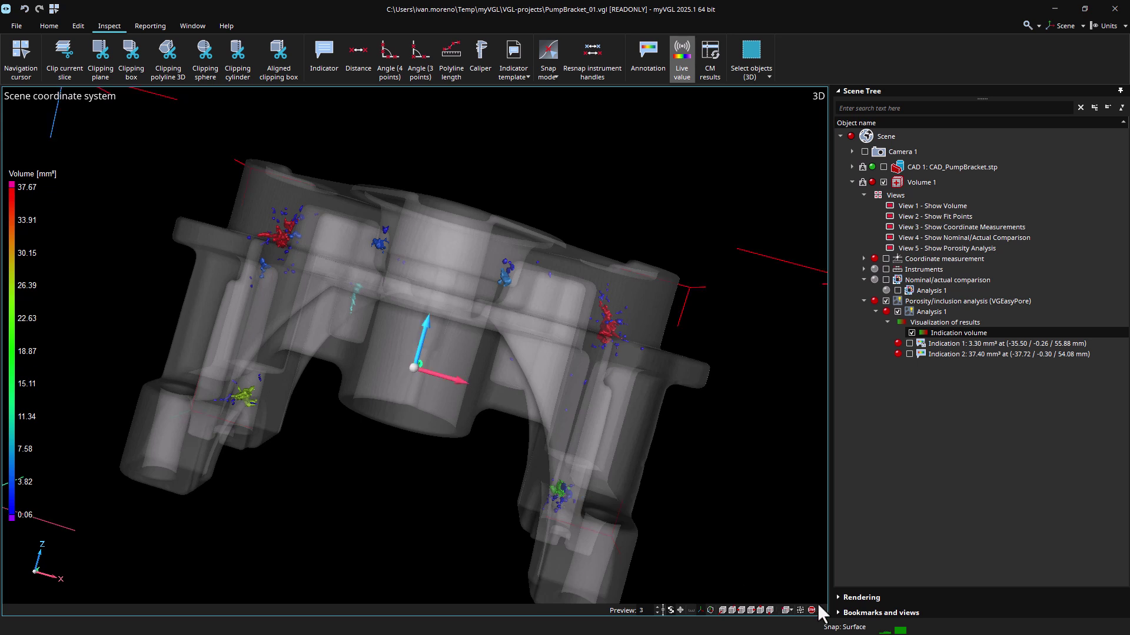
Display the Indication 1 and Indication 2 annotations of the porosity analysis in the 3D view.
left_click(909, 343)
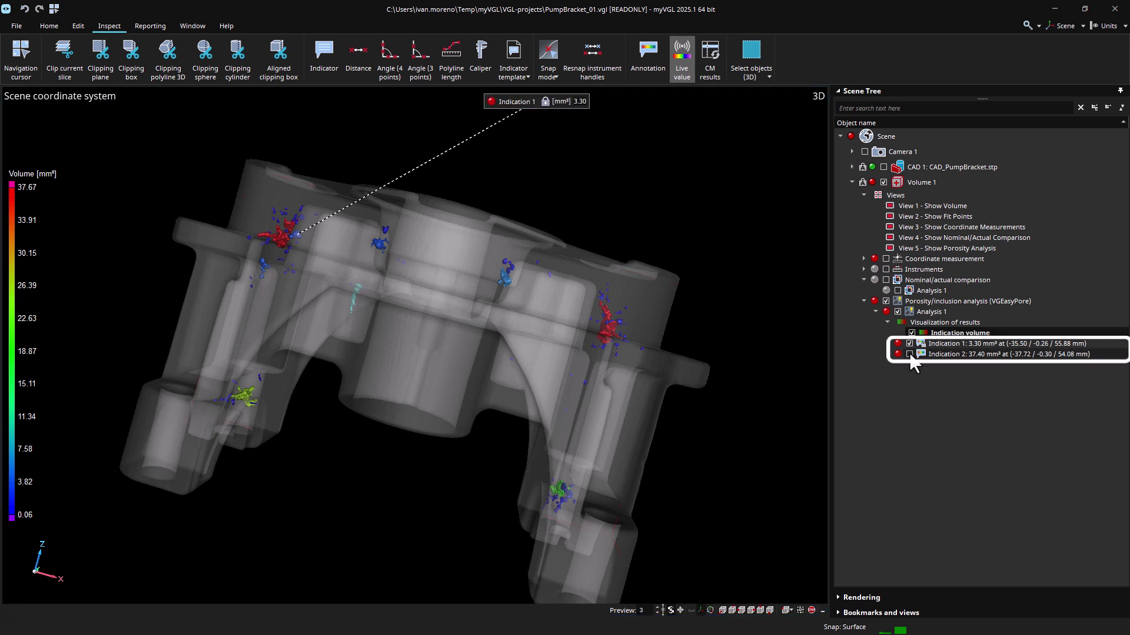
left_click(909, 353)
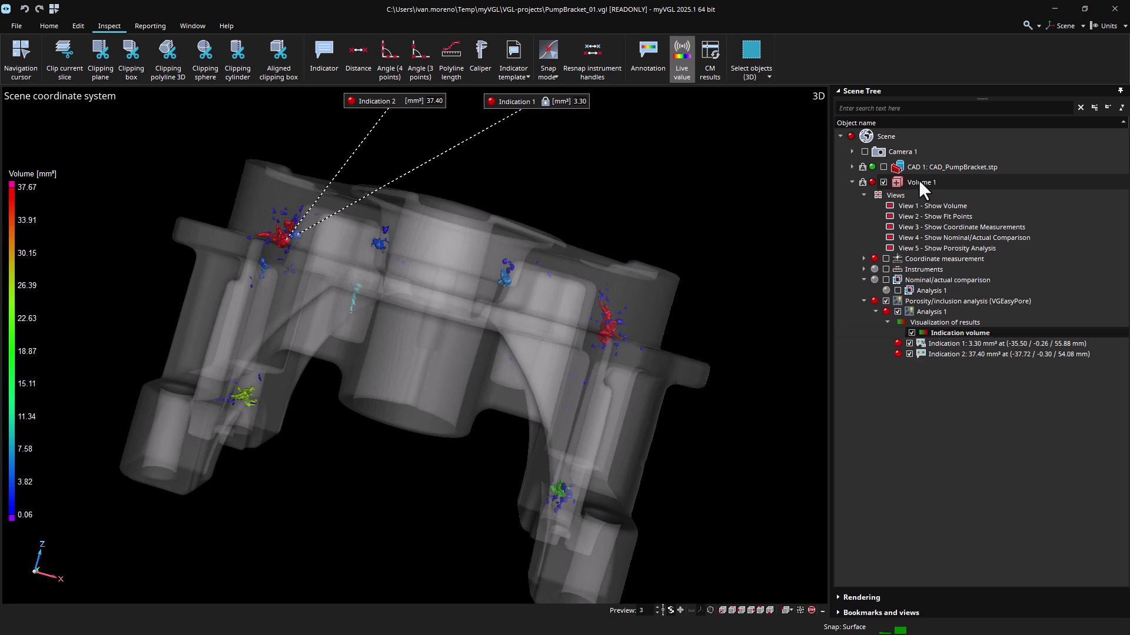
Move the Indication 1 and Indication 2 labels apart and clear of the part in the 3D view.
left_click(926, 344)
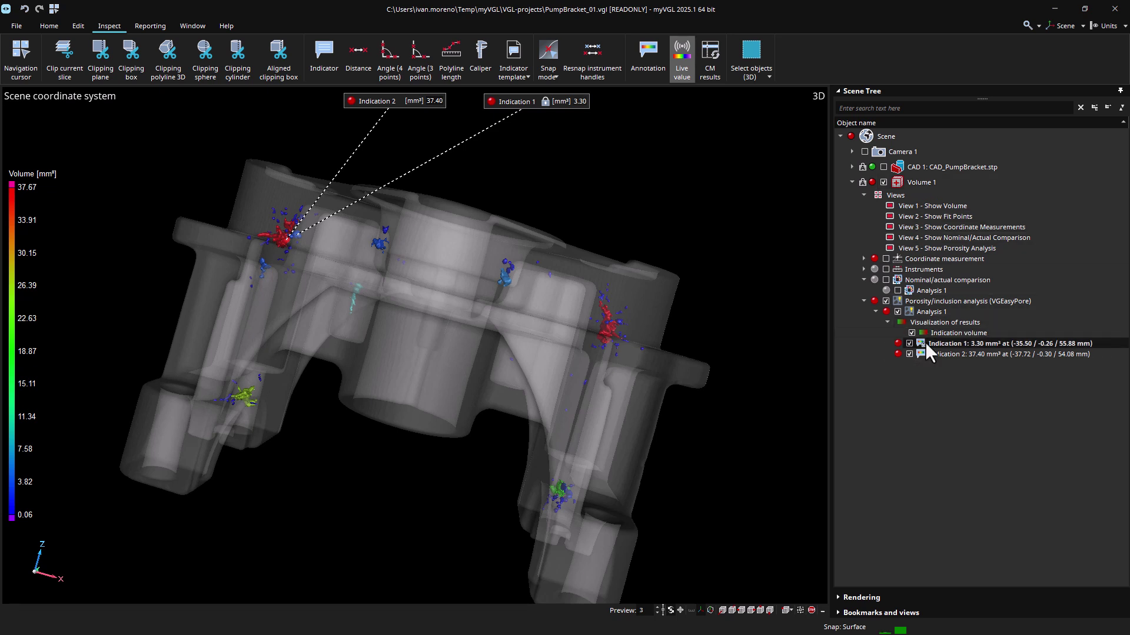
left_click(925, 353)
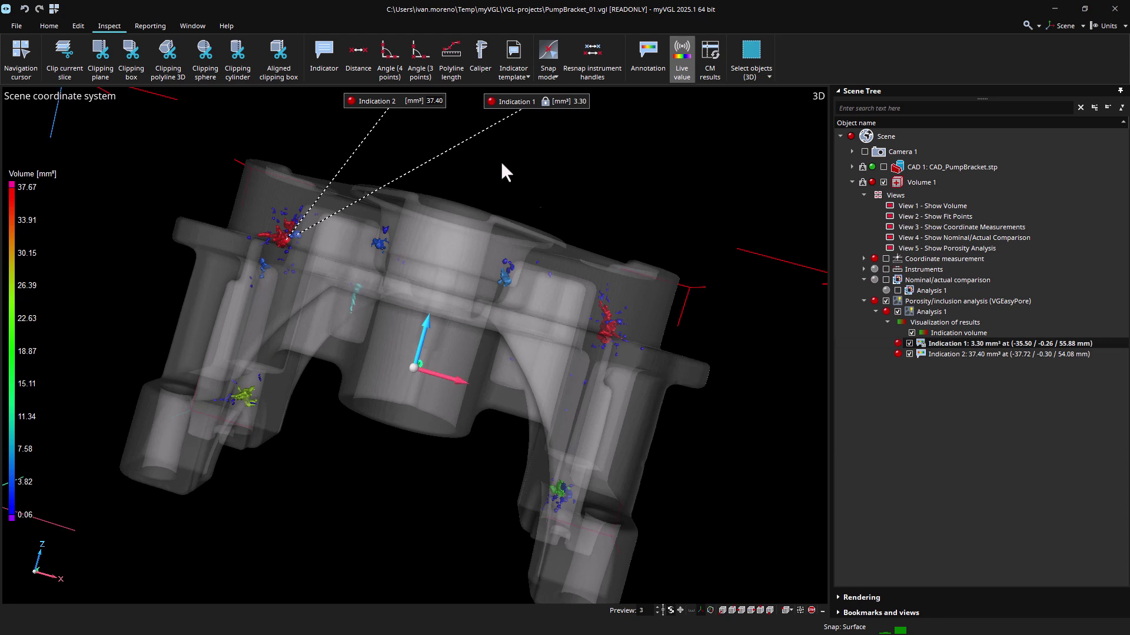
left_click_drag(392, 102, 136, 132)
left_click_drag(507, 101, 537, 143)
mouse_move(350, 264)
left_mouse_down()
mouse_move(348, 279)
mouse_move(345, 258)
left_mouse_up()
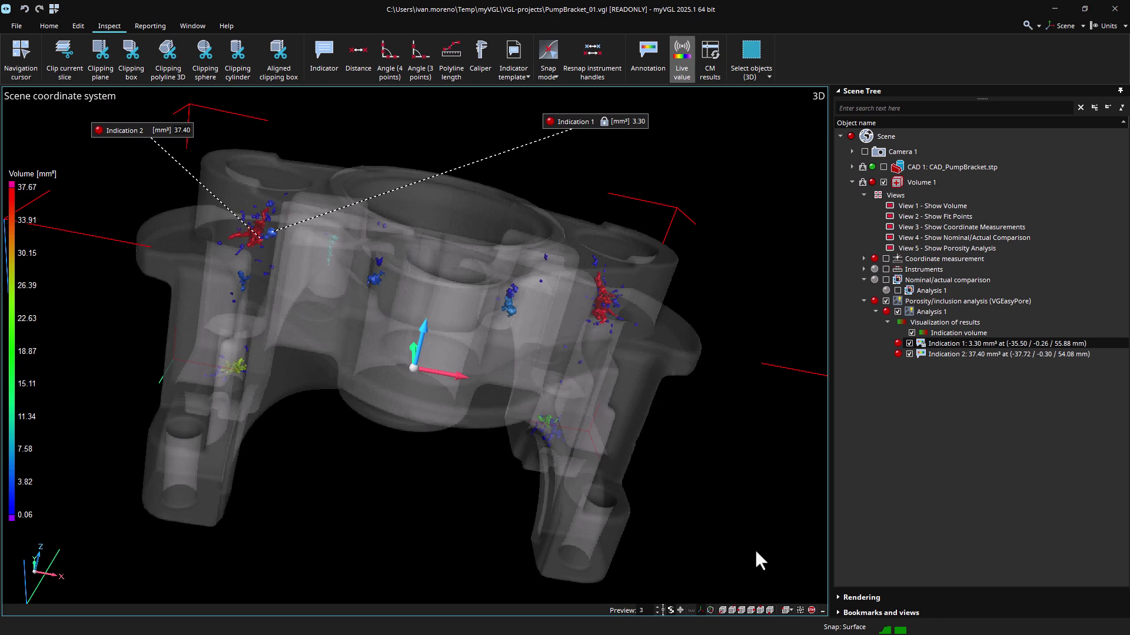
Restore the four-view layout and examine the pore of Indication 2 in the slice views.
left_click(822, 611)
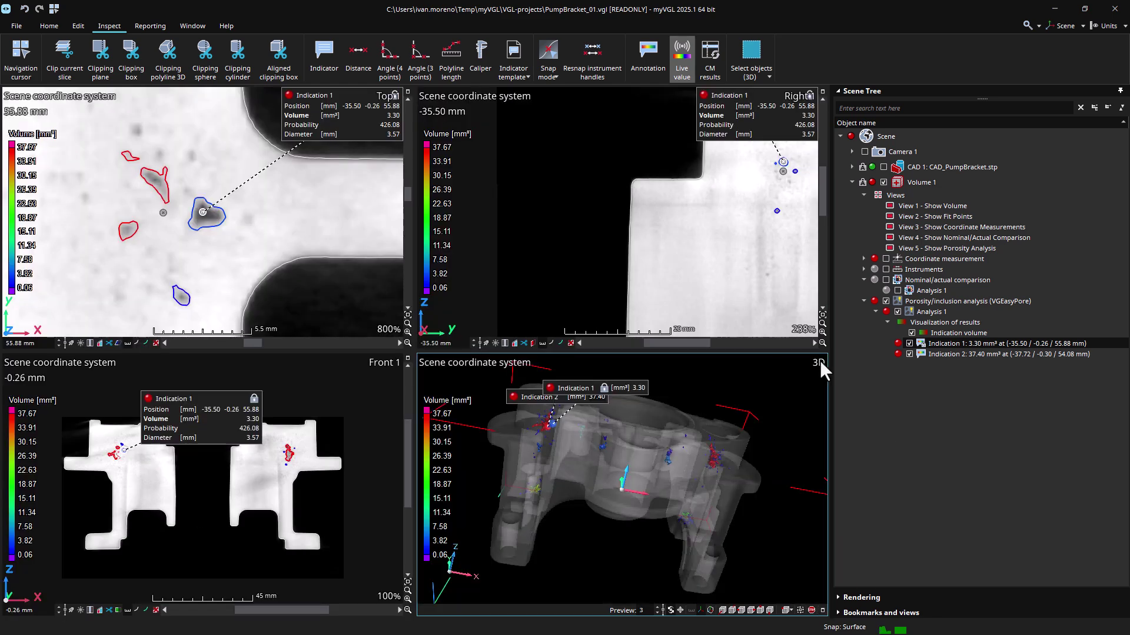
left_click(933, 353)
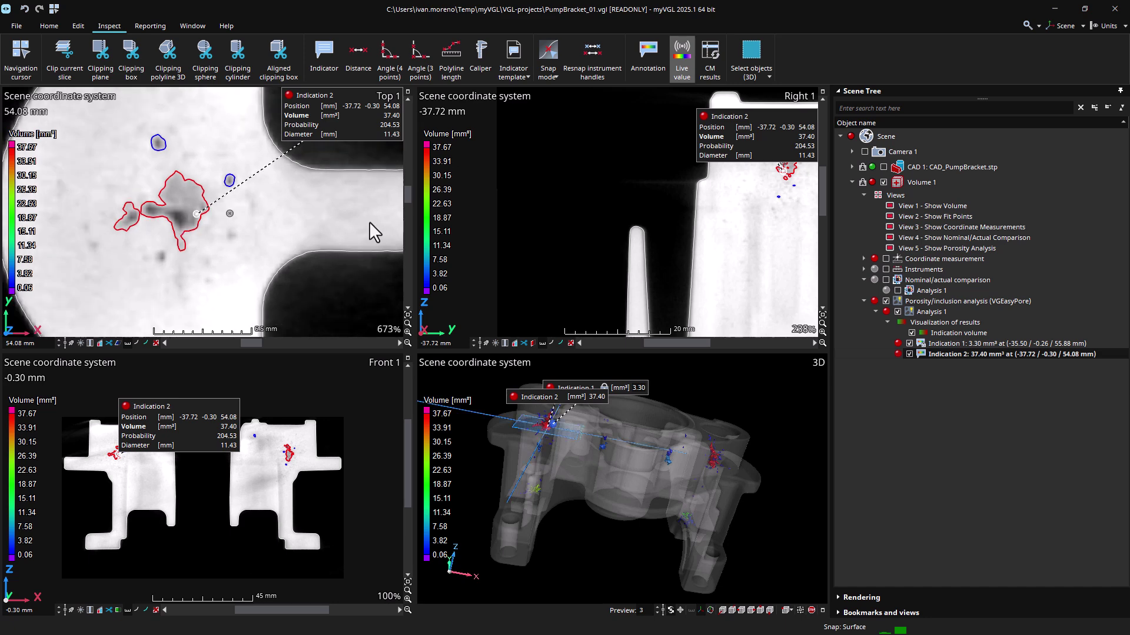
scroll(229, 215, "down", 2)
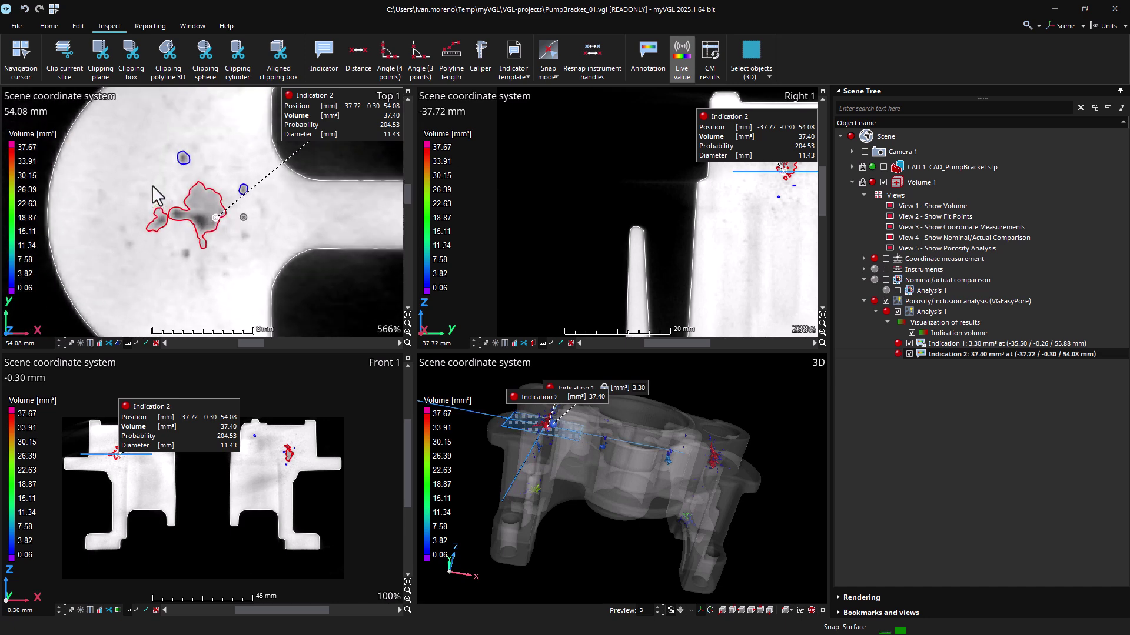
Open the properties of the porosity Analysis 1 and review its settings, tolerances and color scale.
left_click(931, 314)
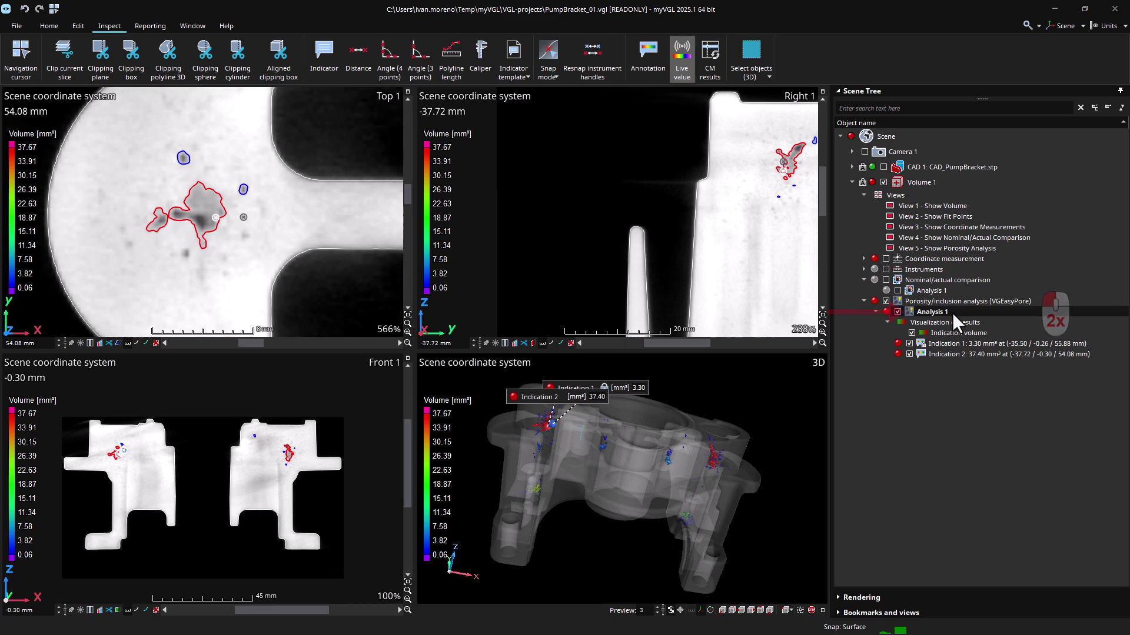
double_click(952, 312)
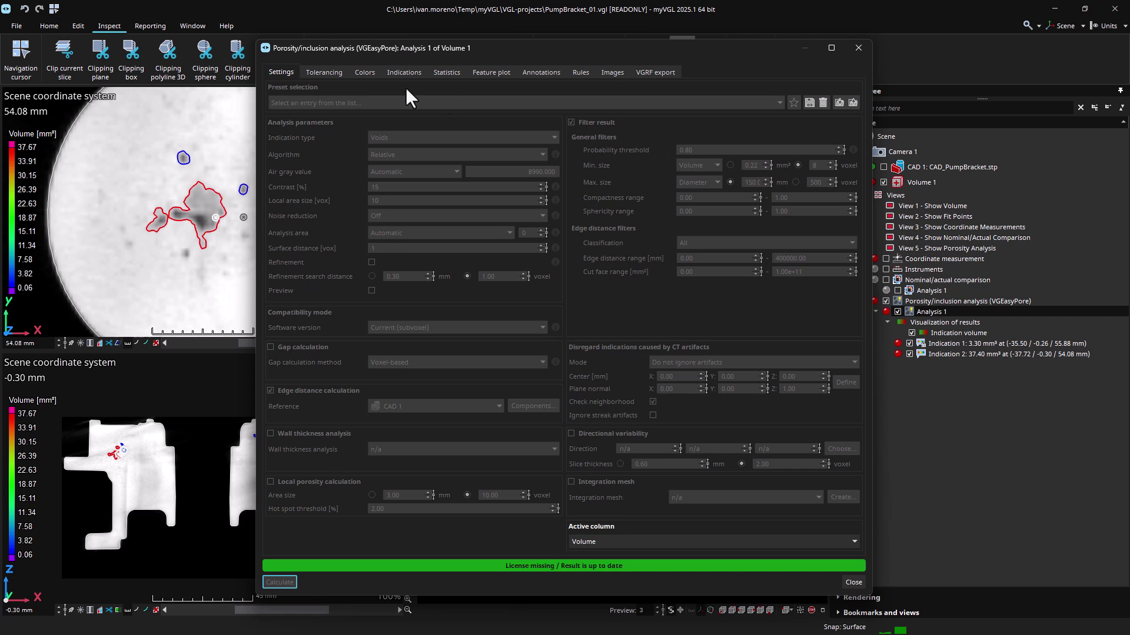
left_click(325, 73)
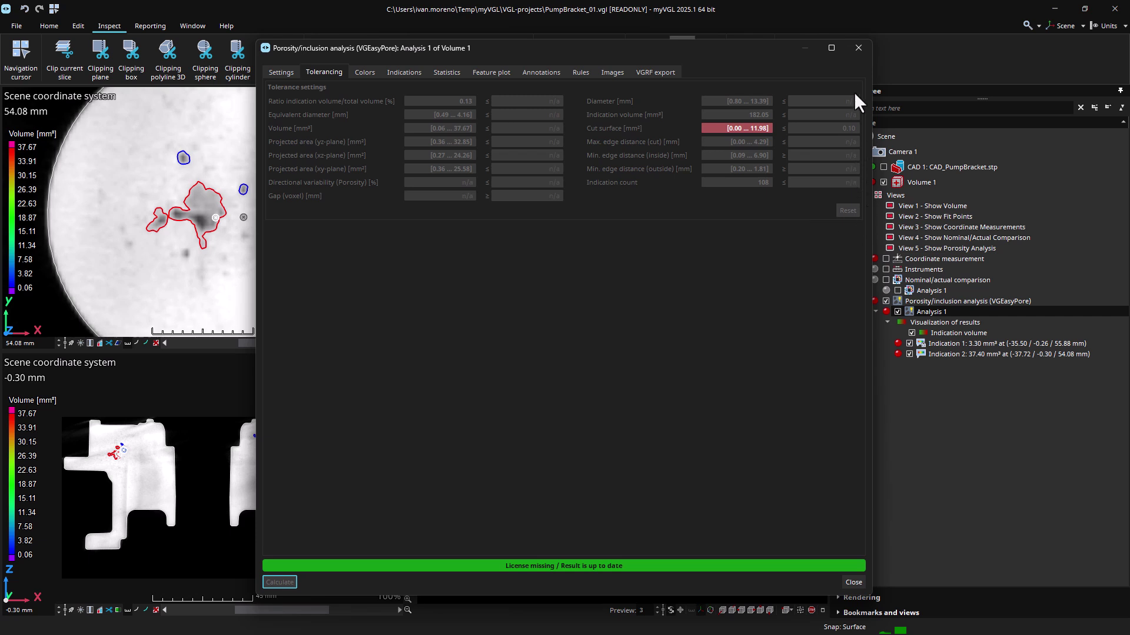
left_click(362, 72)
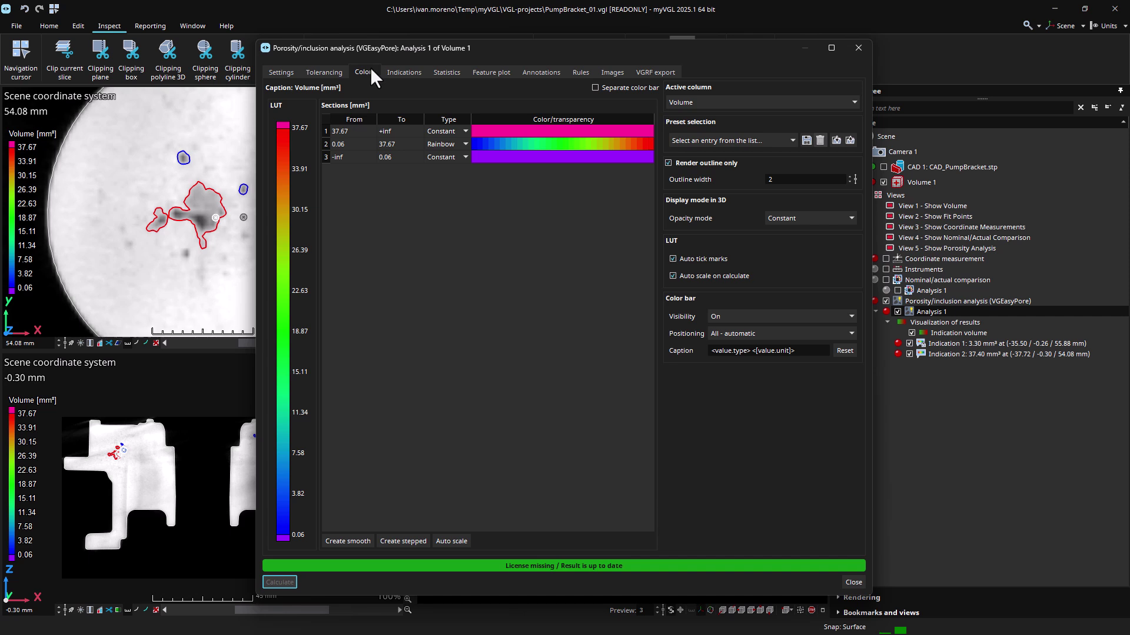
Enlarge the 3D view and arrange the part and the analysis dialog so the pores and color settings are side by side.
left_click_drag(406, 46, 1030, 178)
left_click(822, 610)
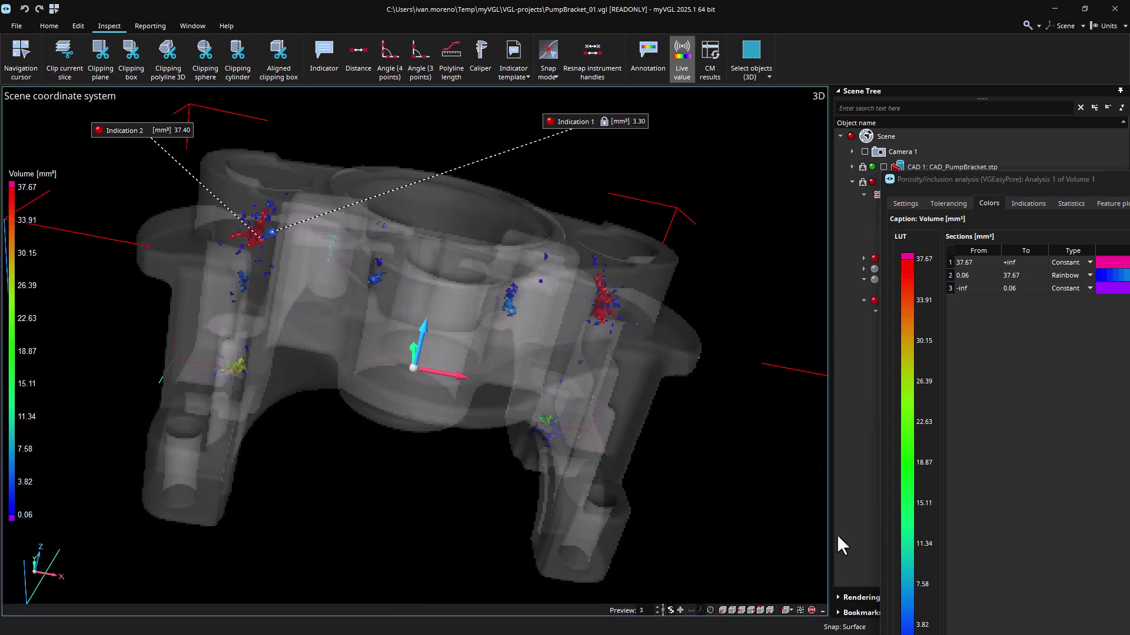
left_click_drag(920, 177, 657, 92)
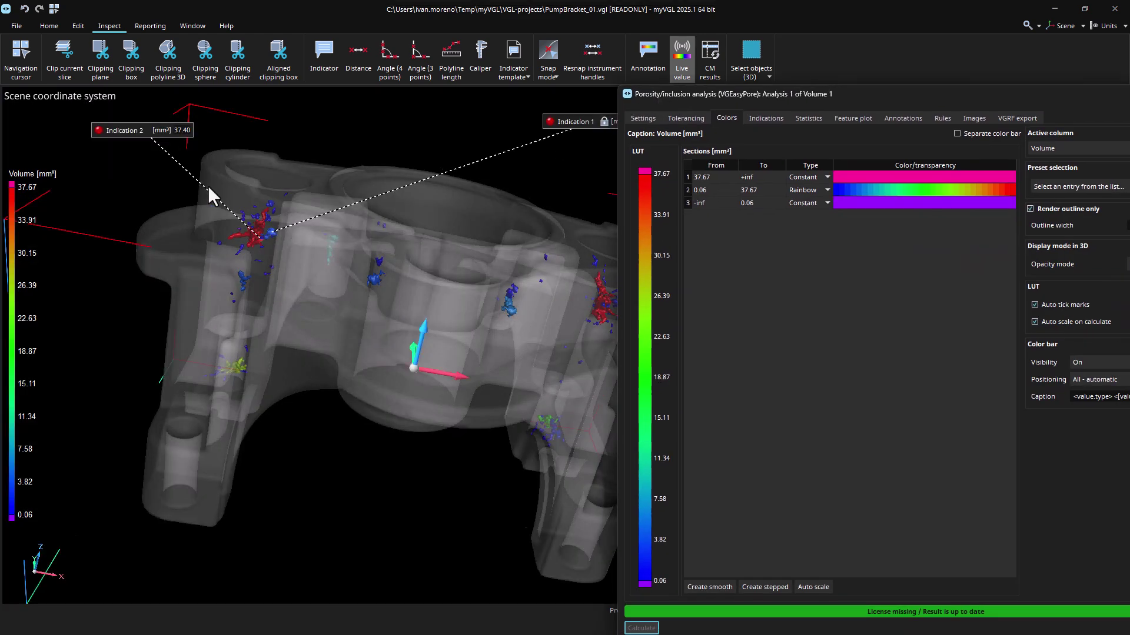
scroll(213, 186, "down", 1)
left_click_drag(406, 238, 197, 257)
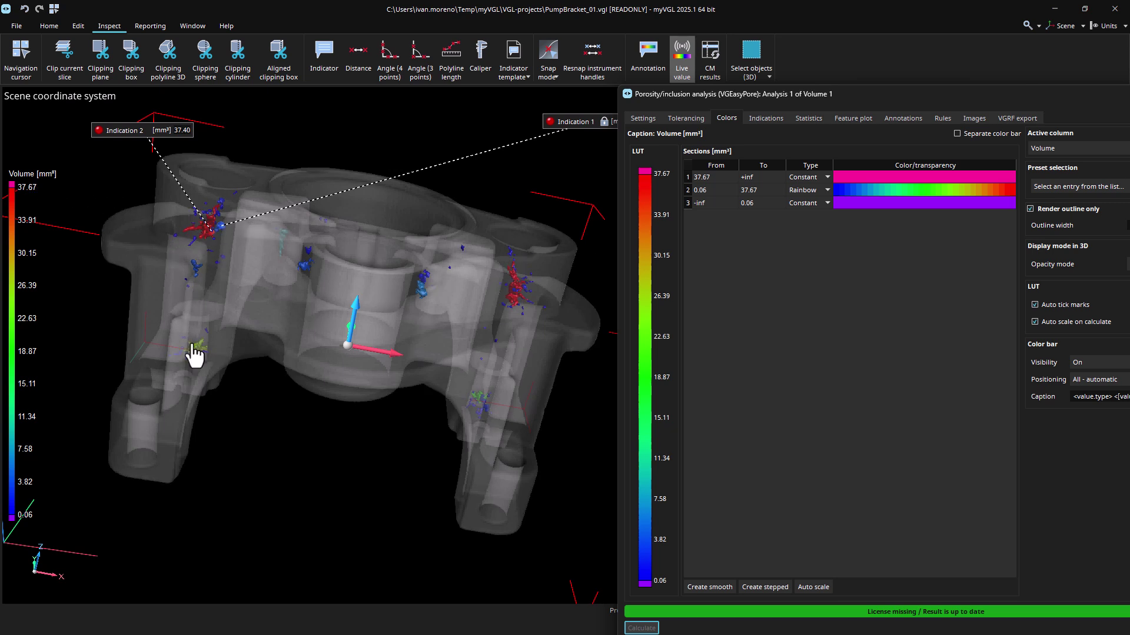
left_click_drag(731, 96, 556, 67)
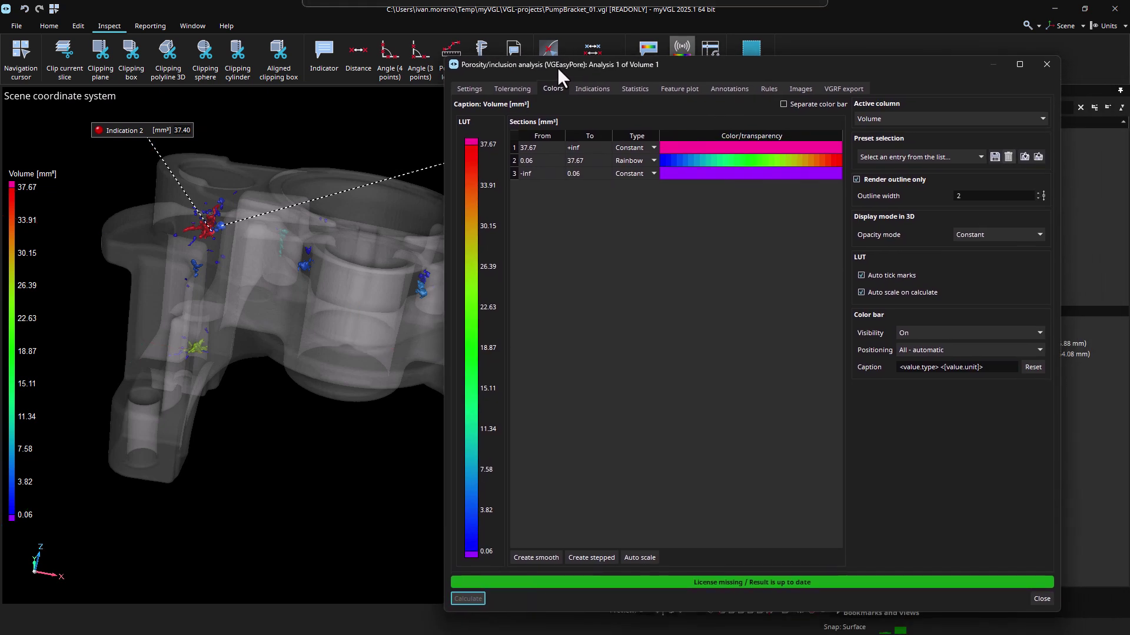
Color the pores by Projected area (yz-plane) and by Projected size x, and compare the result in the 3D view.
left_click(881, 119)
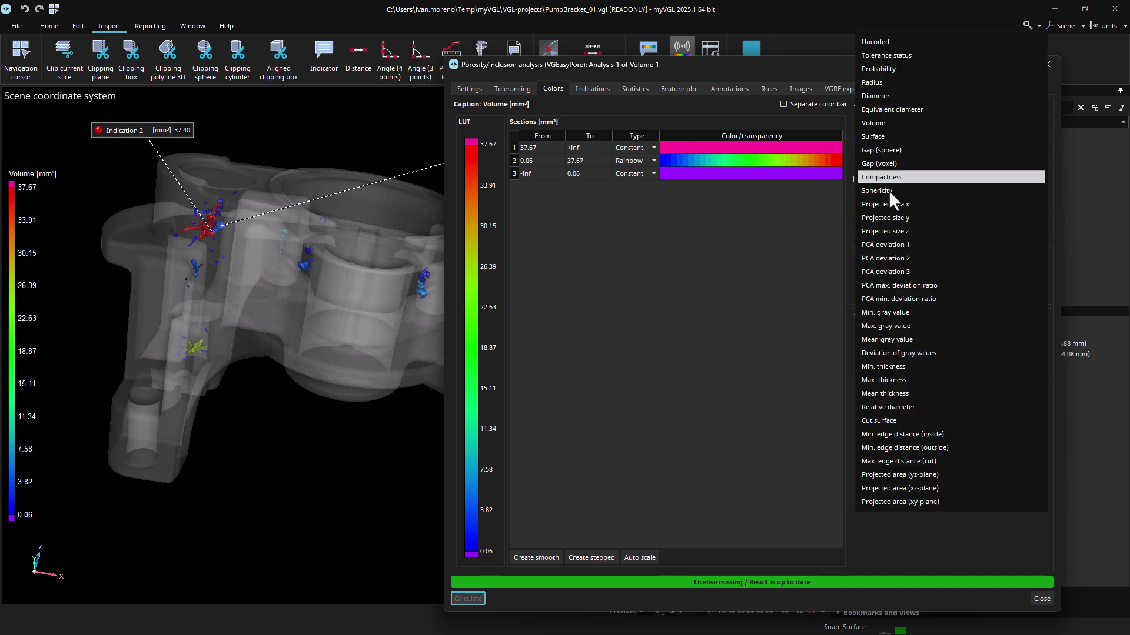
left_click(901, 474)
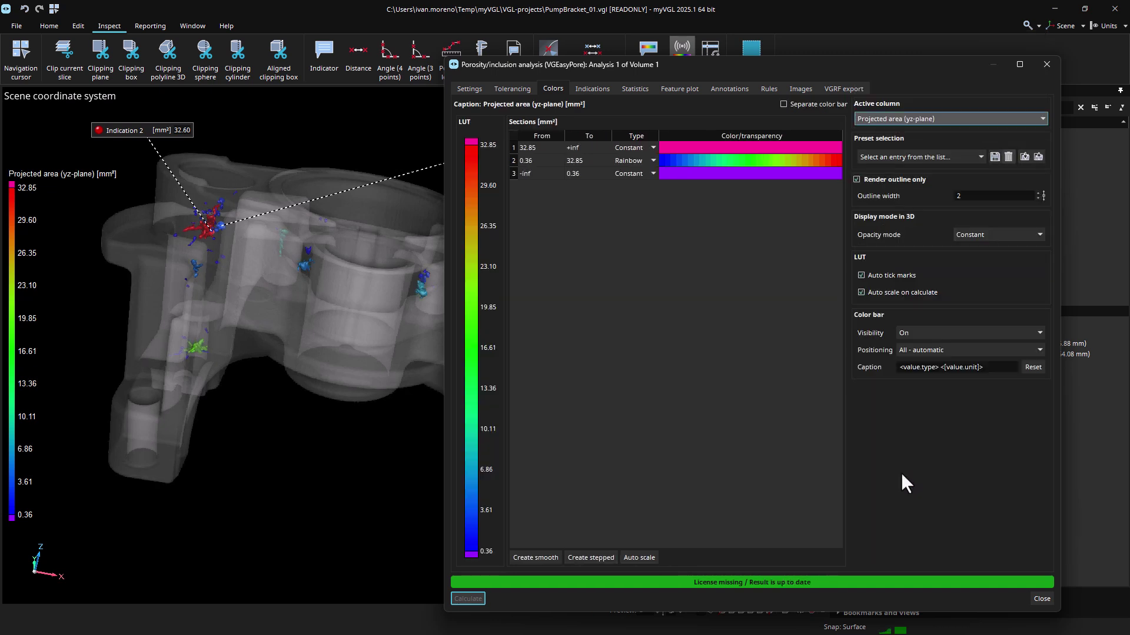
left_click(924, 121)
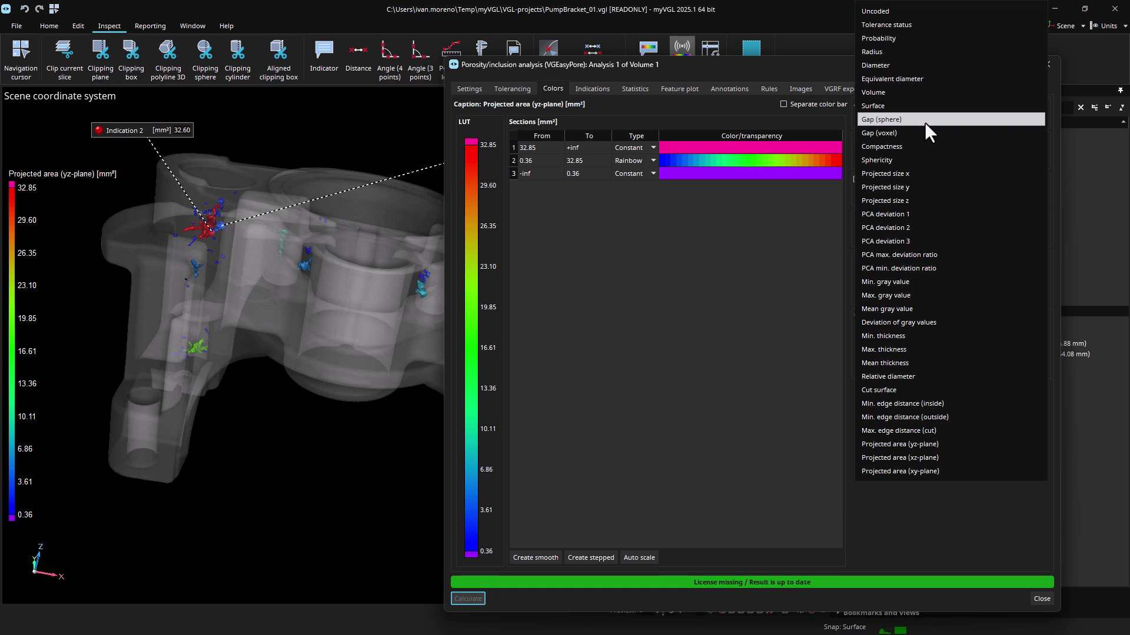
left_click(920, 173)
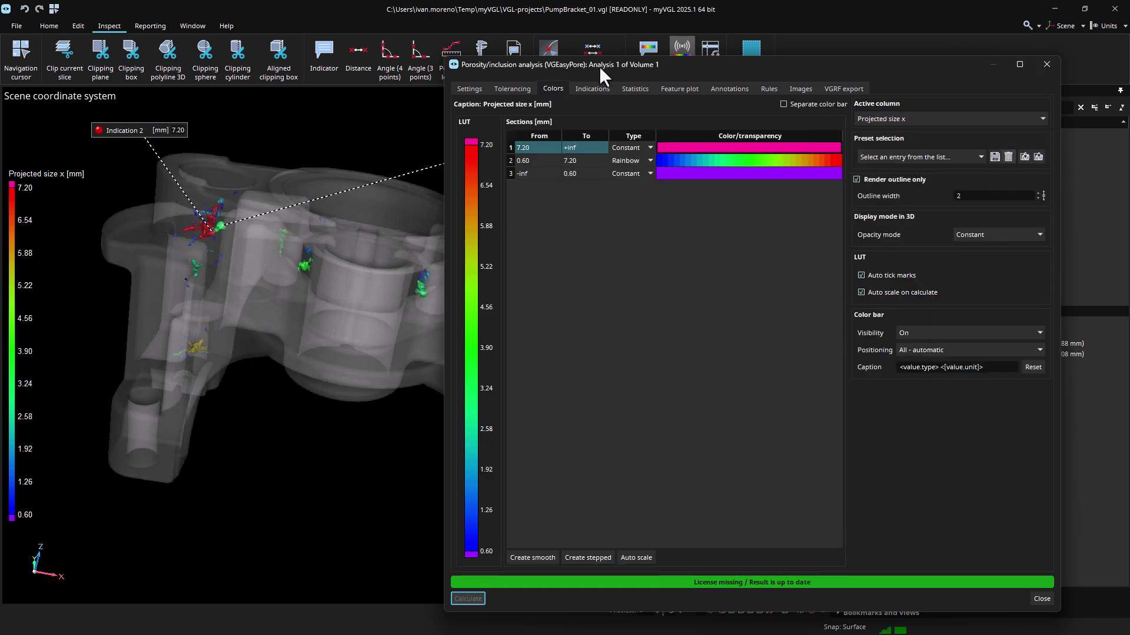
left_click_drag(583, 62, 800, 87)
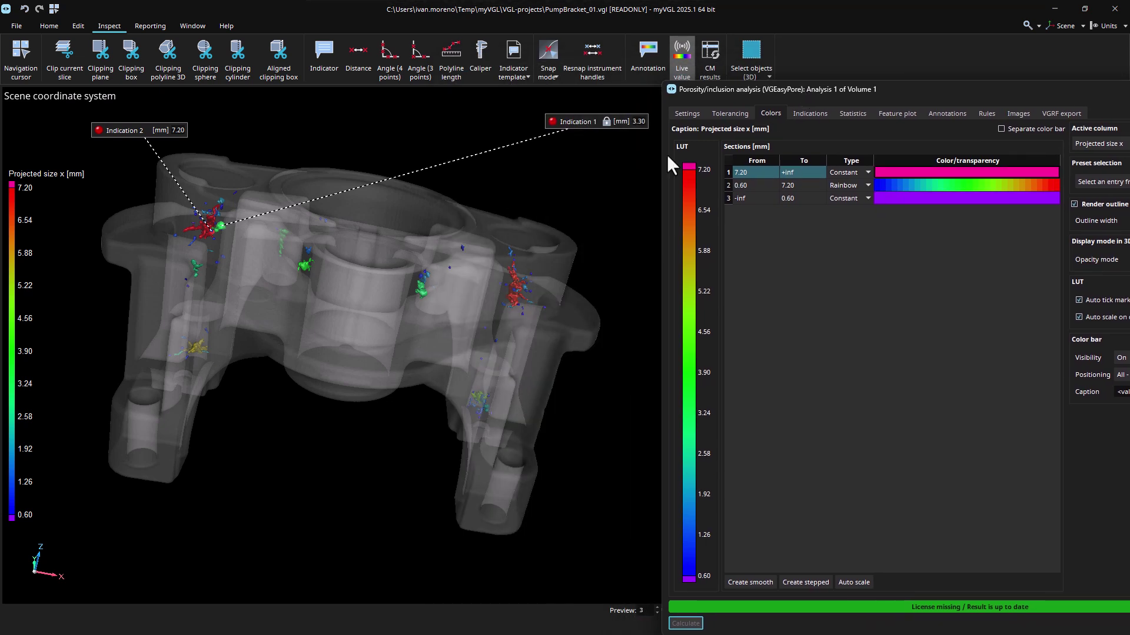
mouse_move(202, 230)
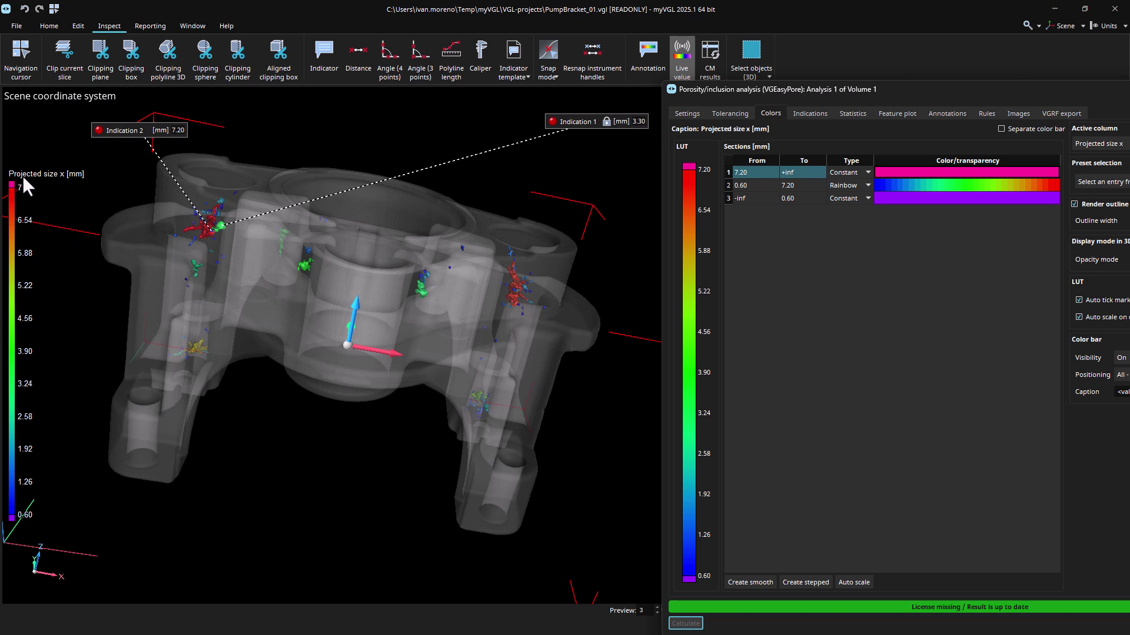
Set the active column of the porosity analysis back to Volume.
left_click_drag(728, 98, 547, 60)
left_click(914, 106)
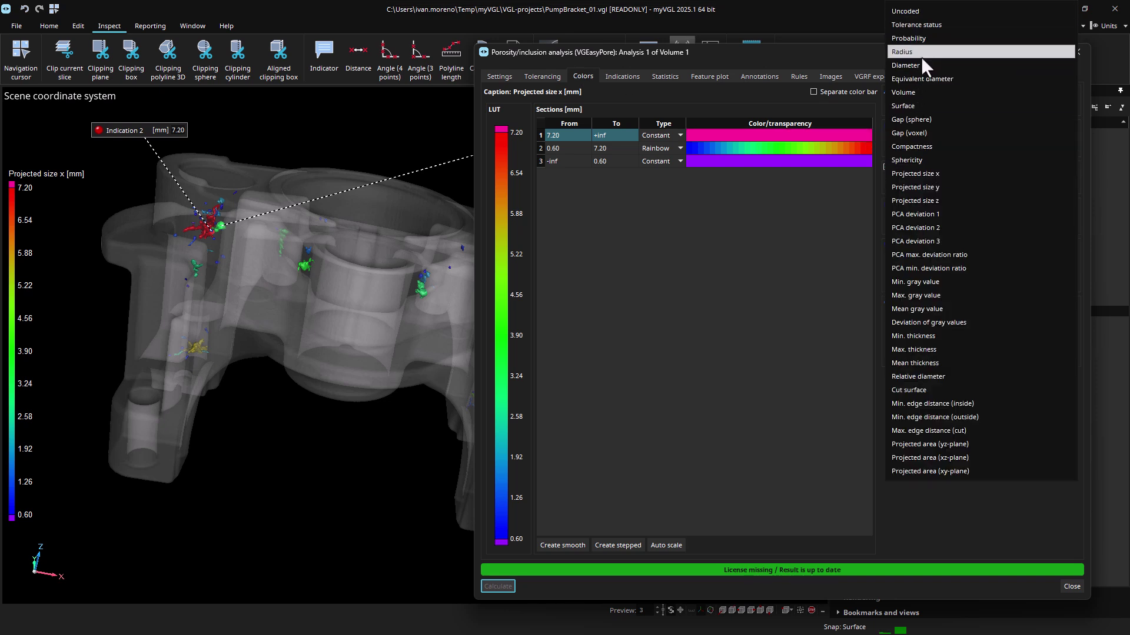
left_click(916, 89)
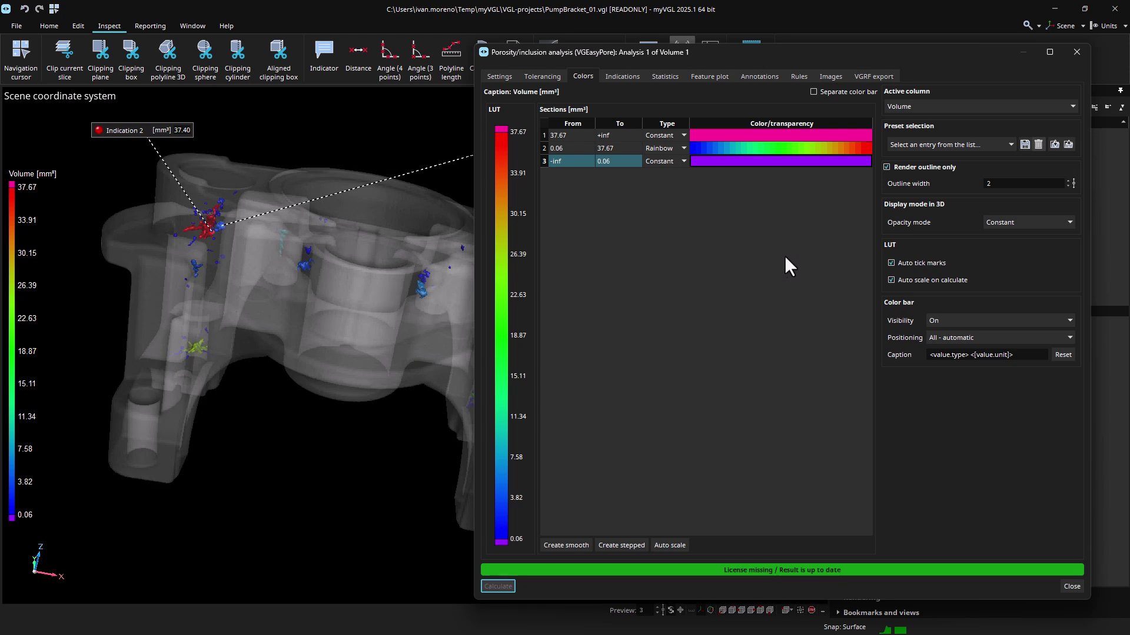
Show the indications list from its beginning and locate indication 6 in the four-view layout.
left_click(621, 77)
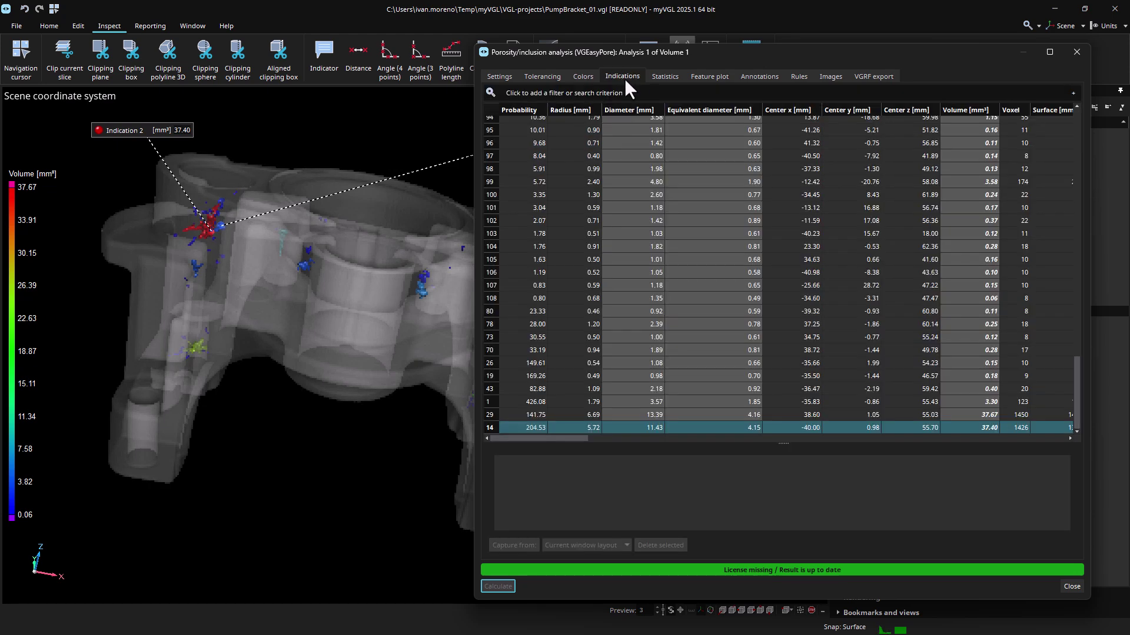
scroll(558, 163, "up", 15)
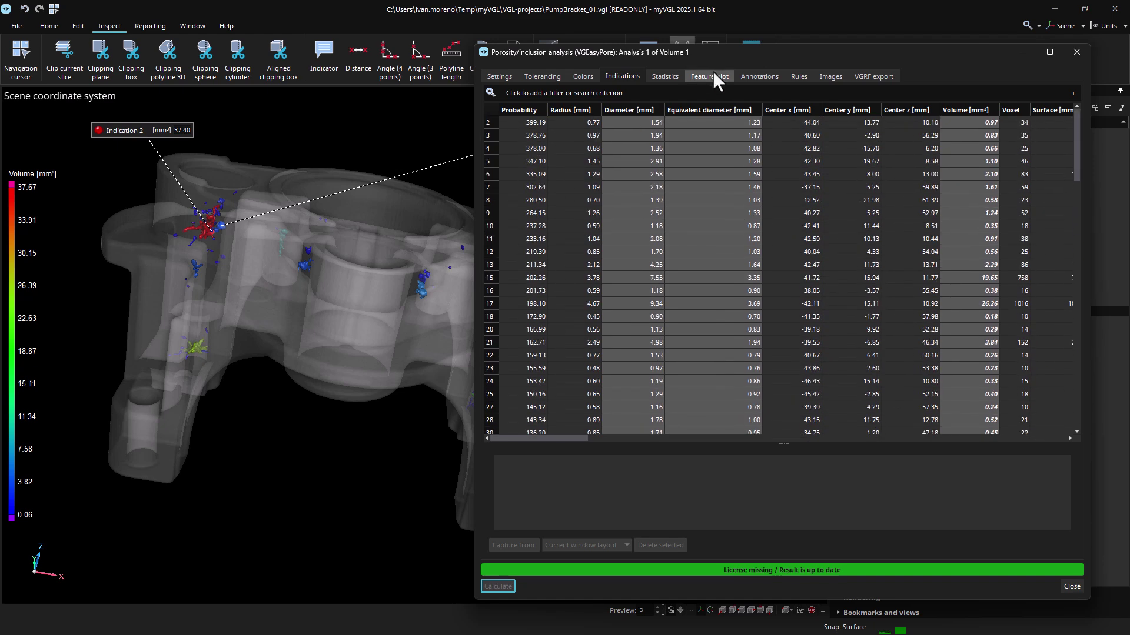
left_click_drag(721, 56, 761, 52)
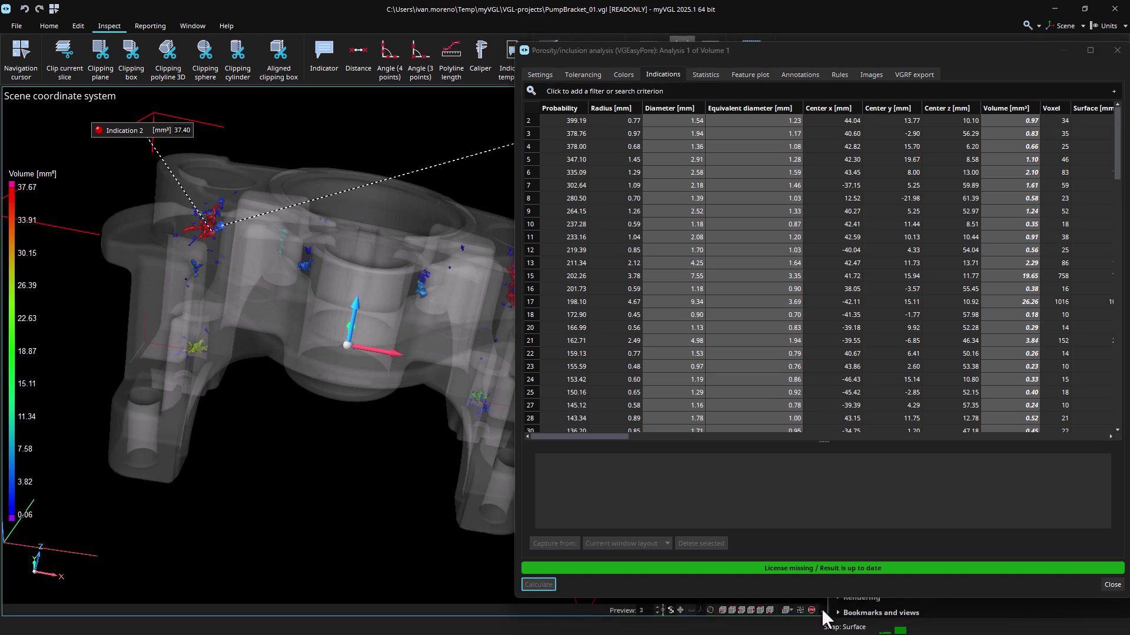
left_click(823, 610)
left_click(643, 172)
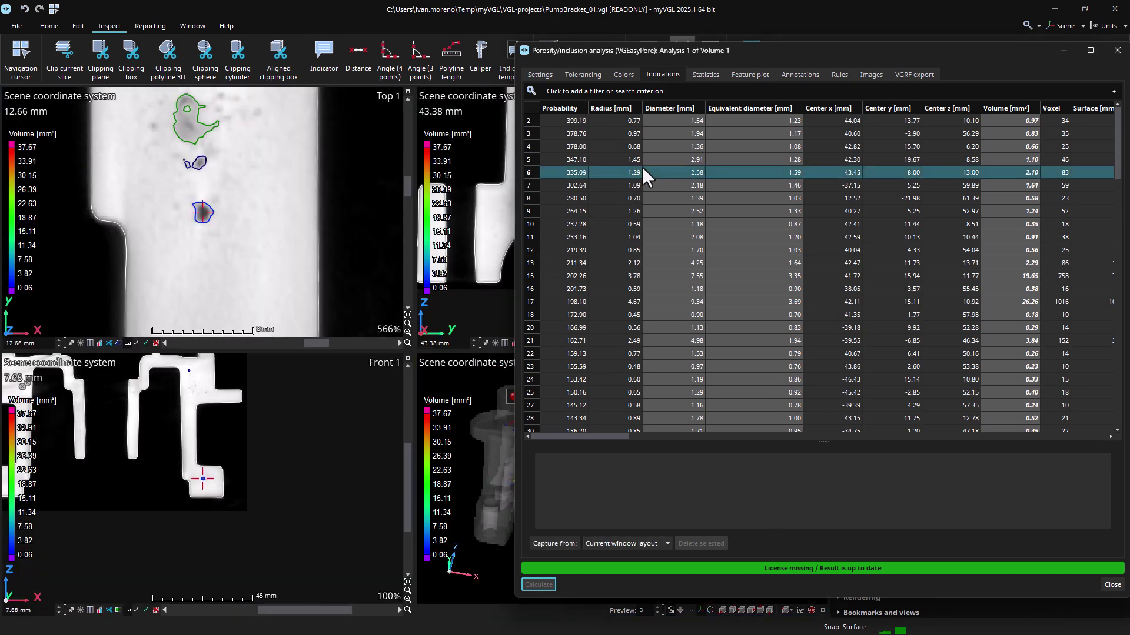
Uncover and magnify the slice views to inspect the selected pore, and locate indications 8 and 10 from the list.
left_click_drag(645, 52, 591, 388)
scroll(220, 493, "up", 10)
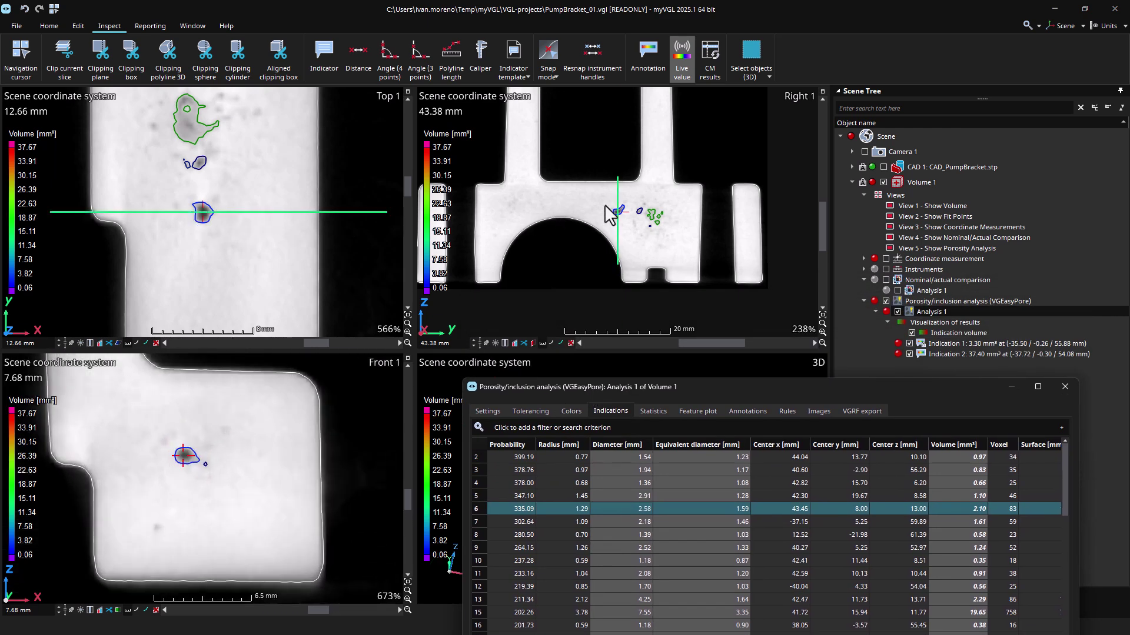
scroll(629, 209, "up", 4)
left_click(607, 530)
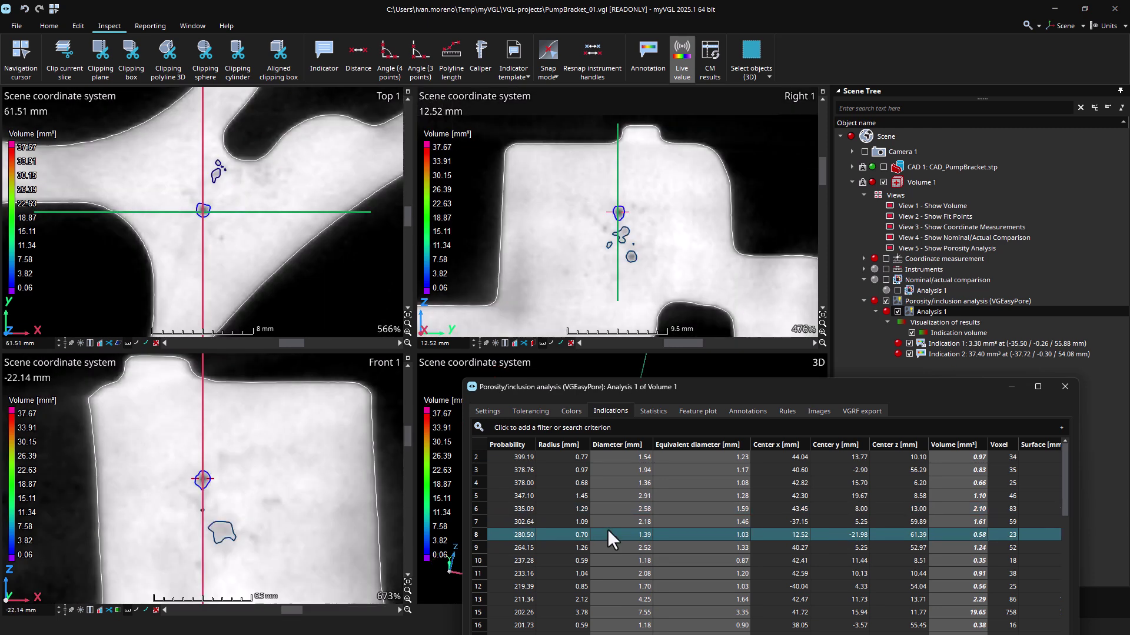
left_click(608, 563)
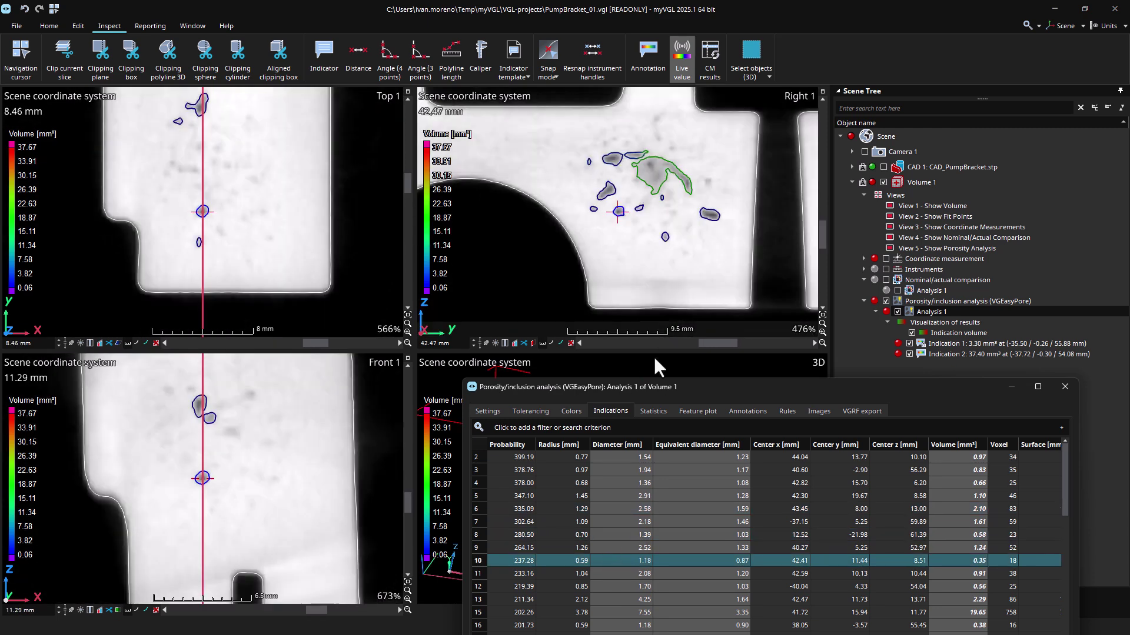
Move and widen the analysis dialog so more columns of the indications list fit.
left_click_drag(641, 386, 677, 80)
left_click_drag(497, 154, 131, 155)
left_click_drag(210, 460, 155, 482)
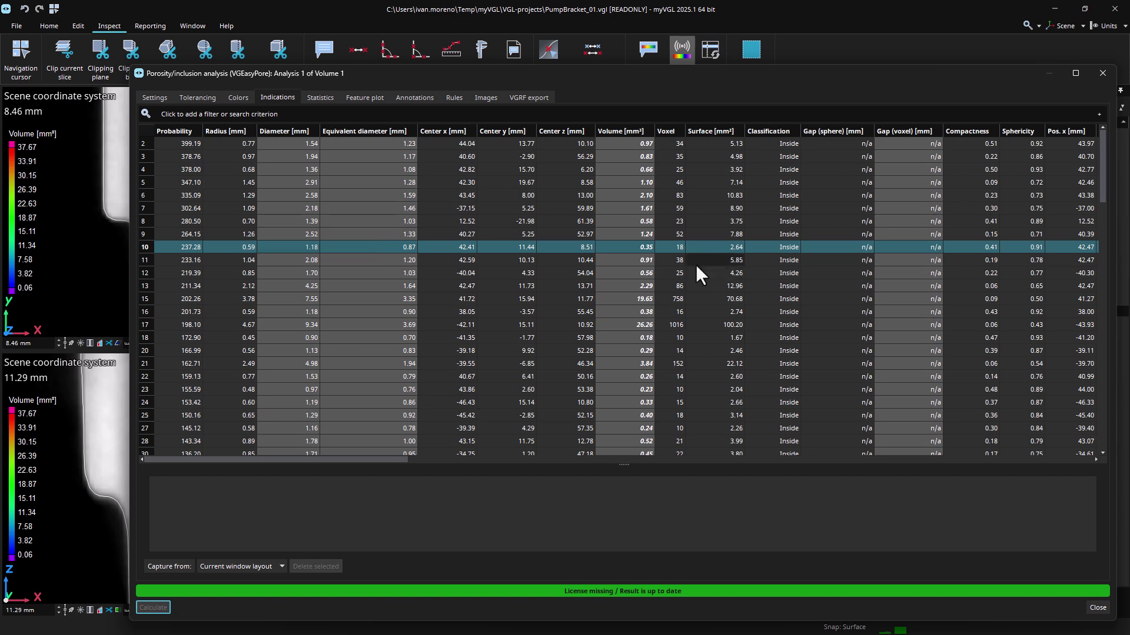
Select all indications in the list and bring up the commands for exporting them as CSV or copying them to the clipboard.
left_click(145, 130)
right_click(270, 177)
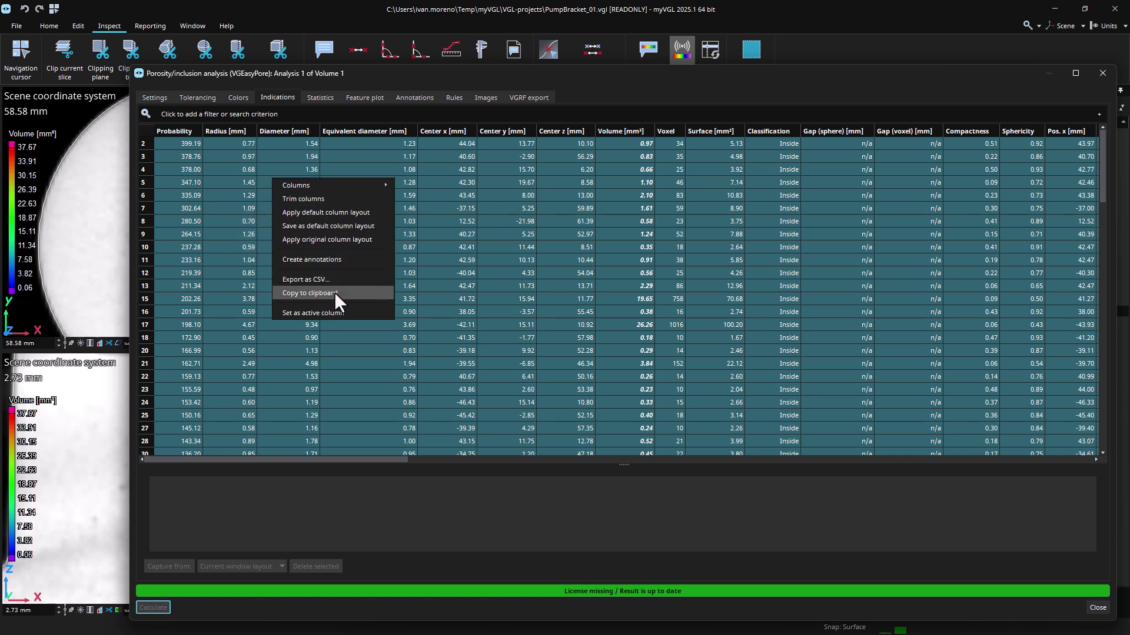
left_click(334, 292)
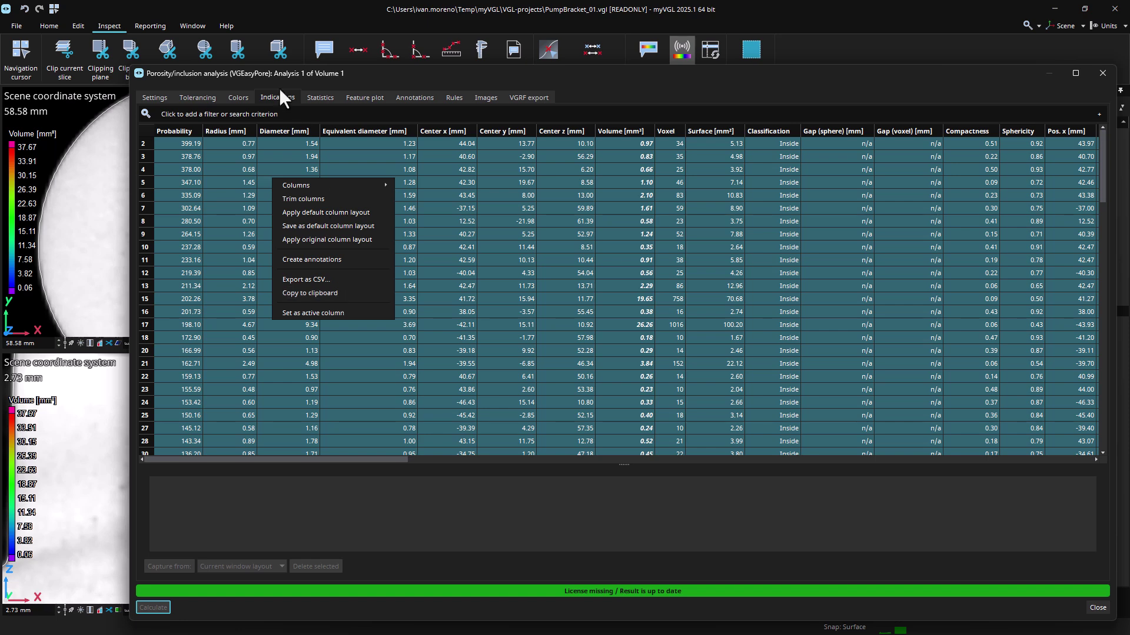
Review the volume distribution statistics, and switch the active color column to Projected size z to examine its distribution.
left_click(317, 95)
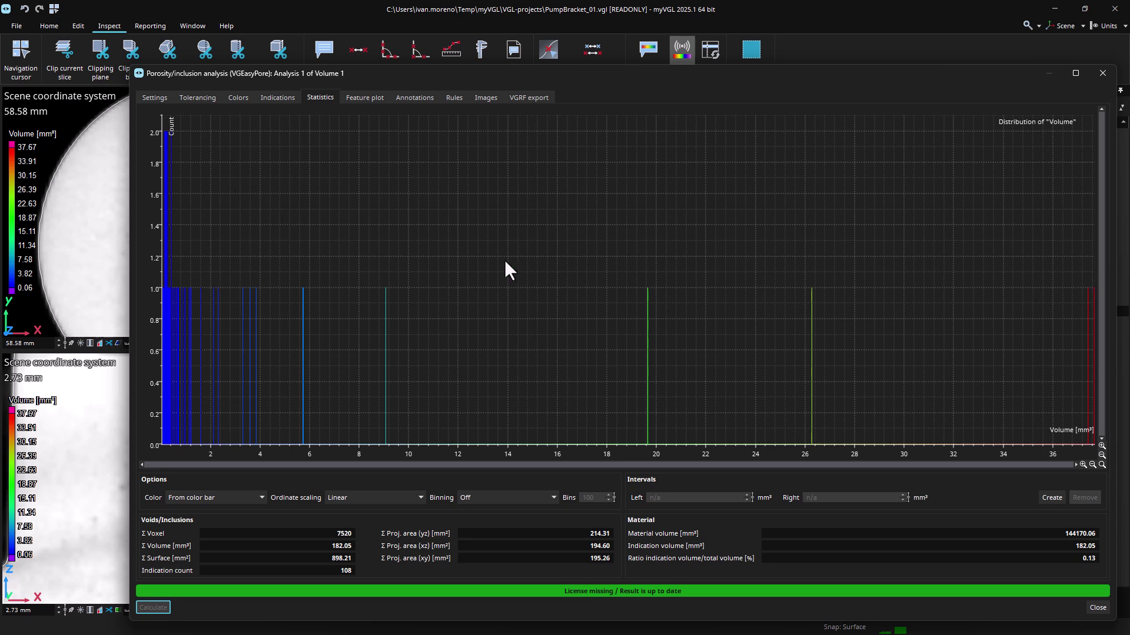
left_click(236, 96)
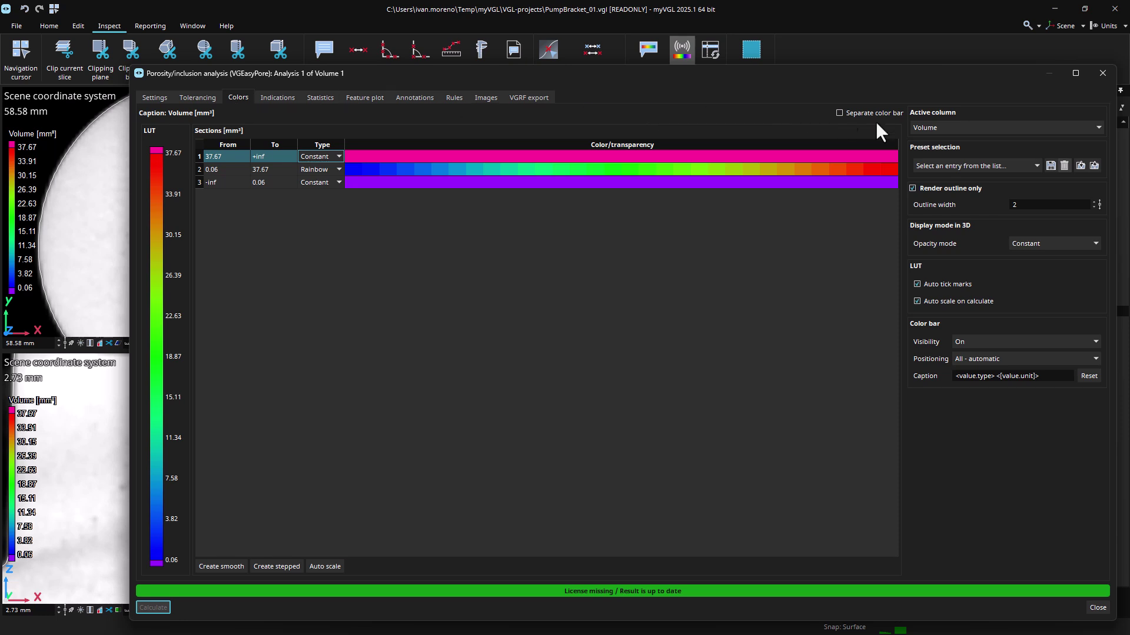
left_click(929, 127)
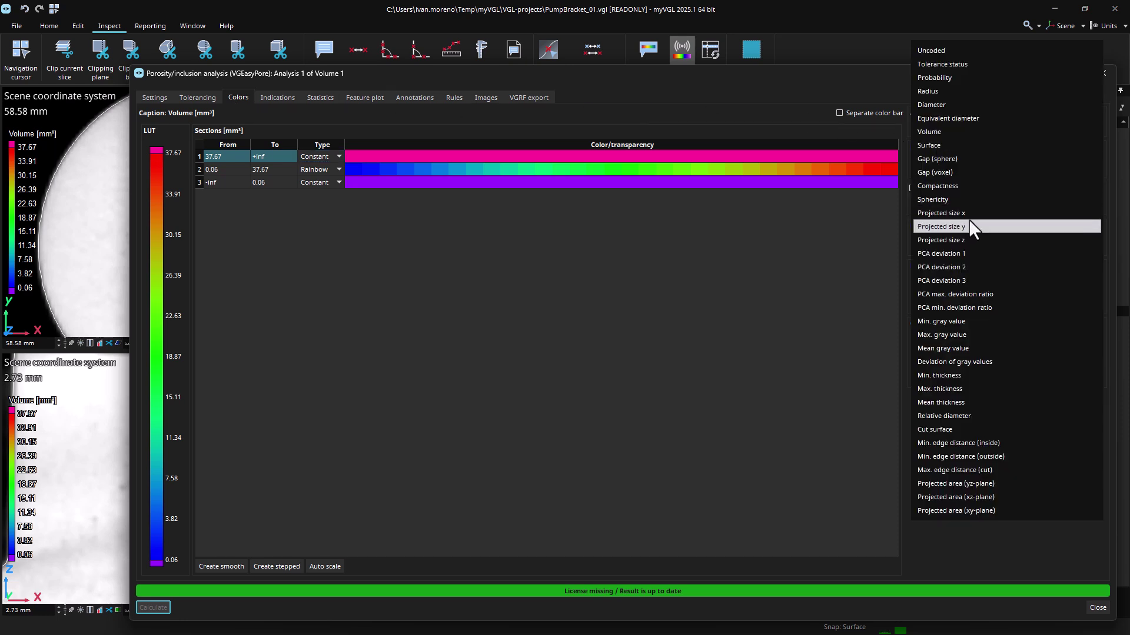
left_click(962, 239)
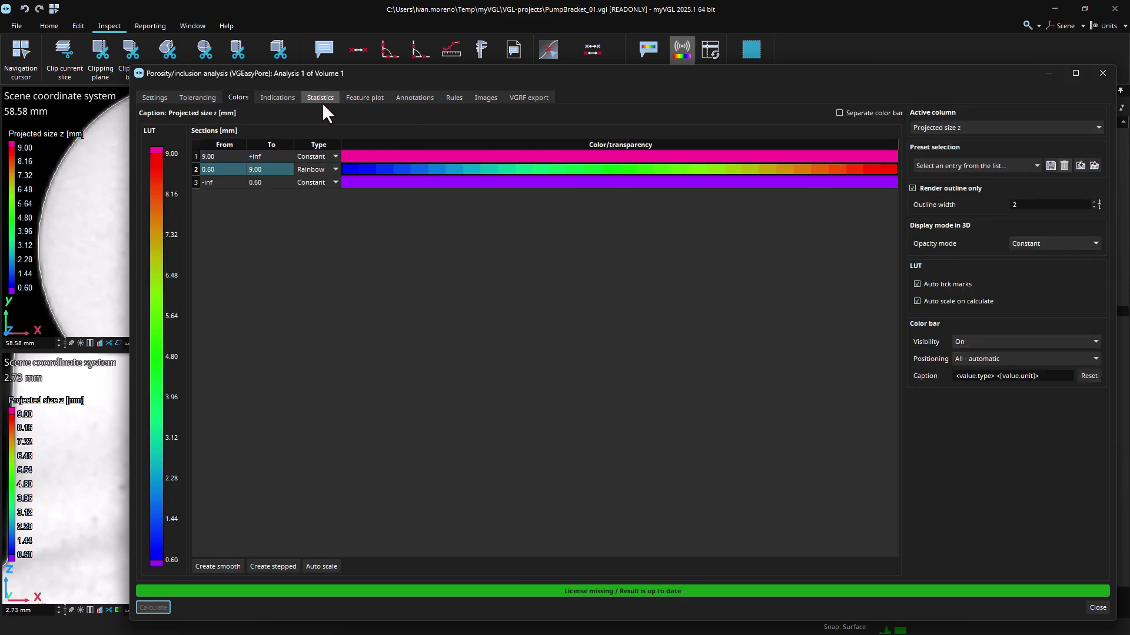
left_click(323, 103)
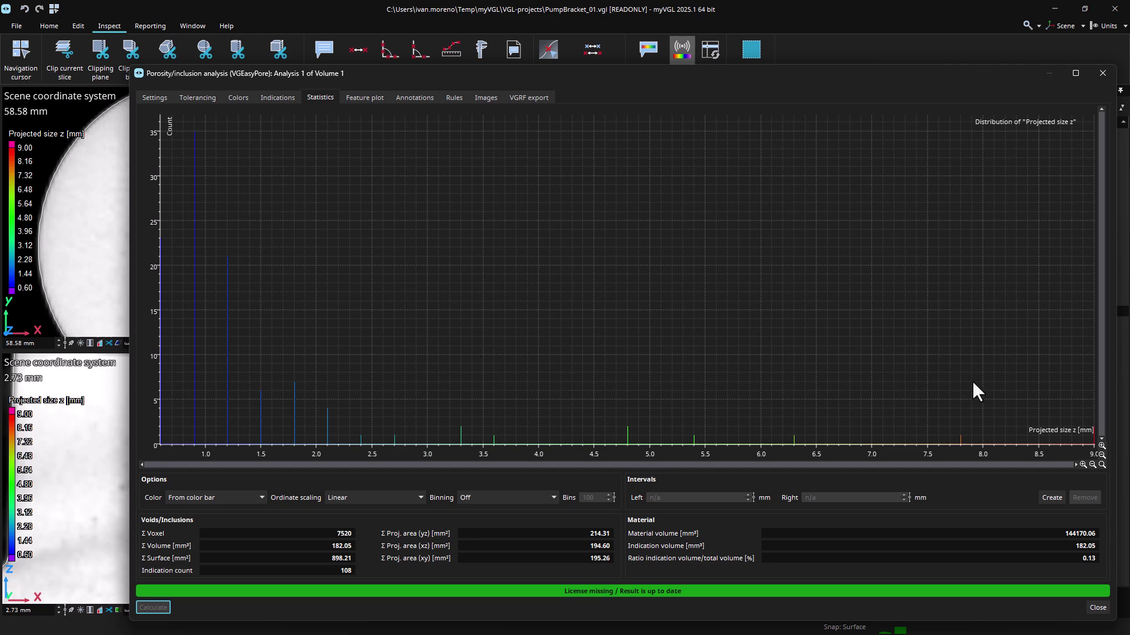
Examine the feature plot and the annotations table, and narrow and move the analysis dialog to uncover the views.
left_click(382, 100)
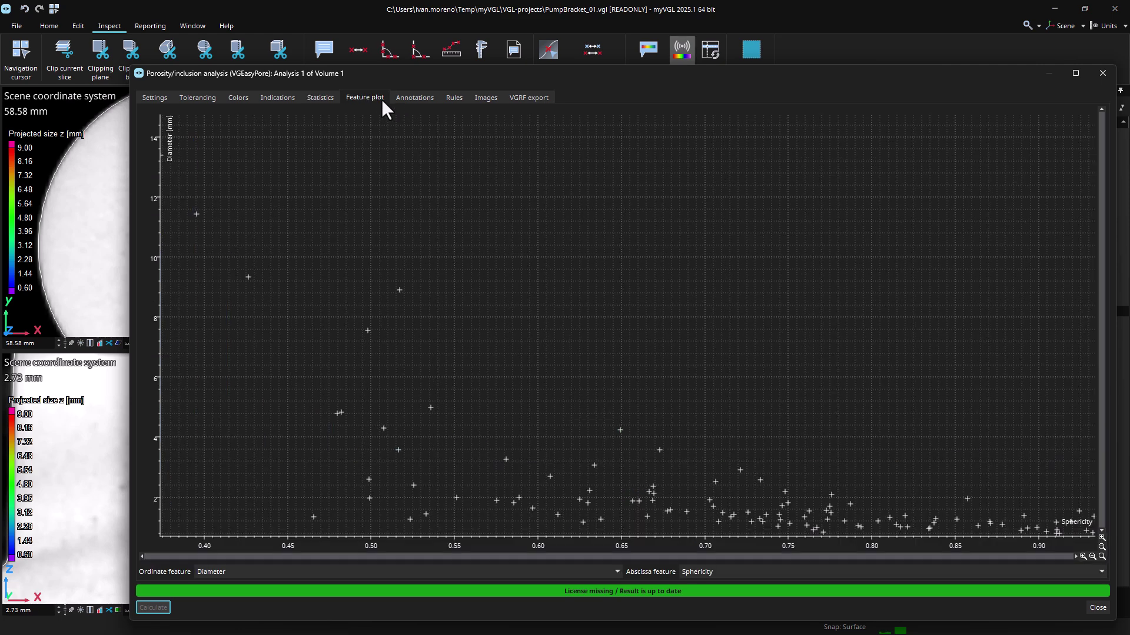
left_click(415, 96)
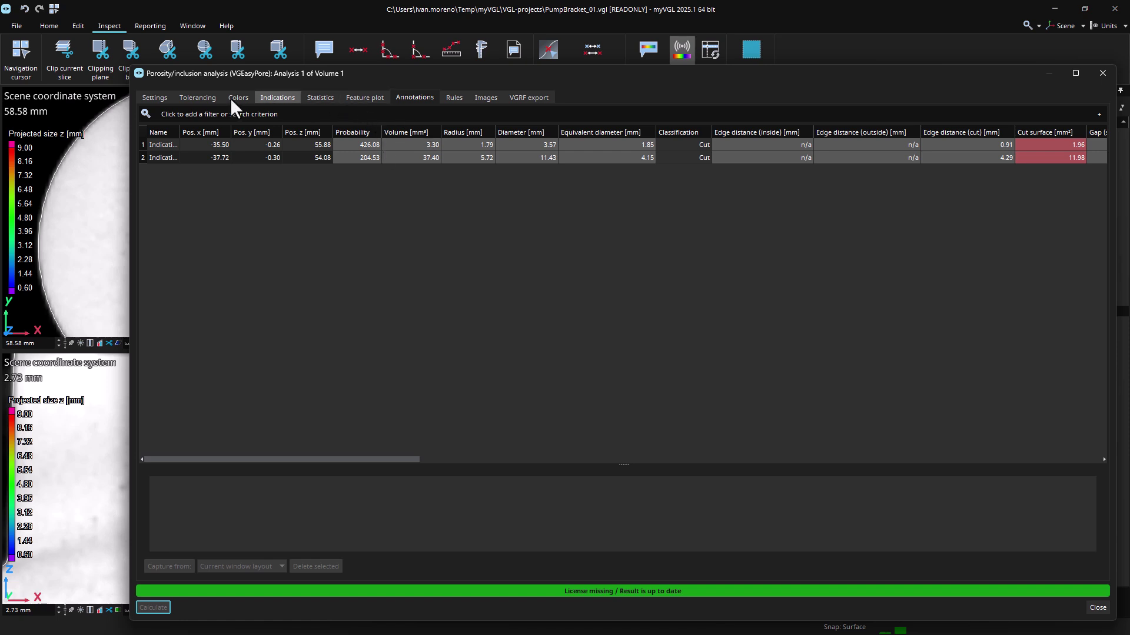
left_click_drag(131, 93, 515, 93)
left_click_drag(573, 72, 563, 401)
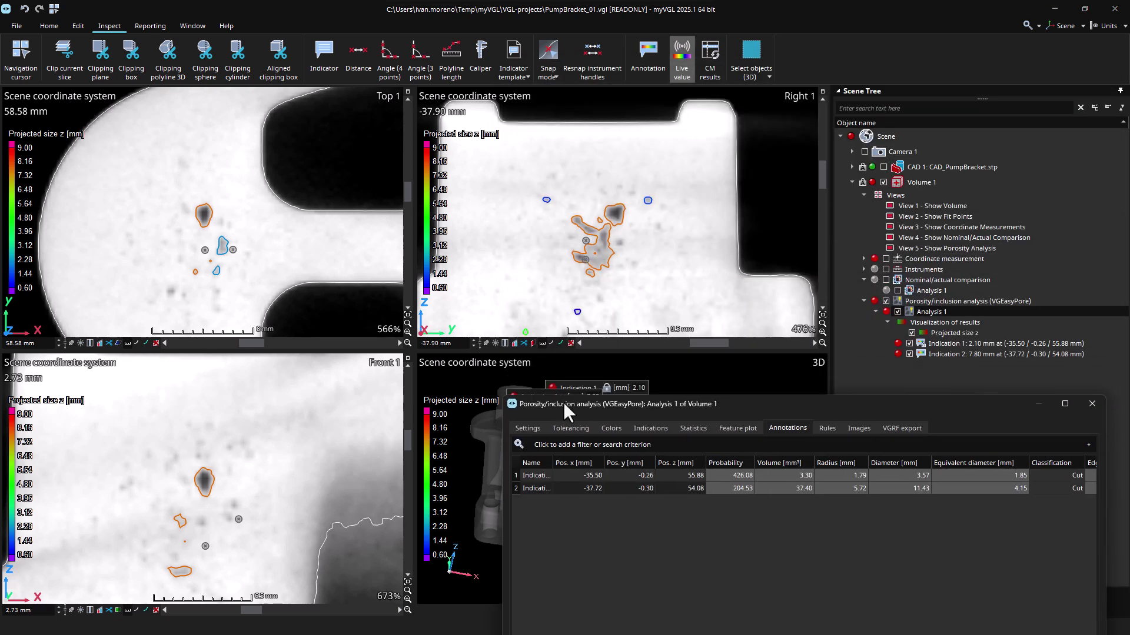
Annotate the large branched pore of porosity Analysis 1 in the Right 1 view, with its label above the pore, and close the analysis dialog.
left_click(921, 313)
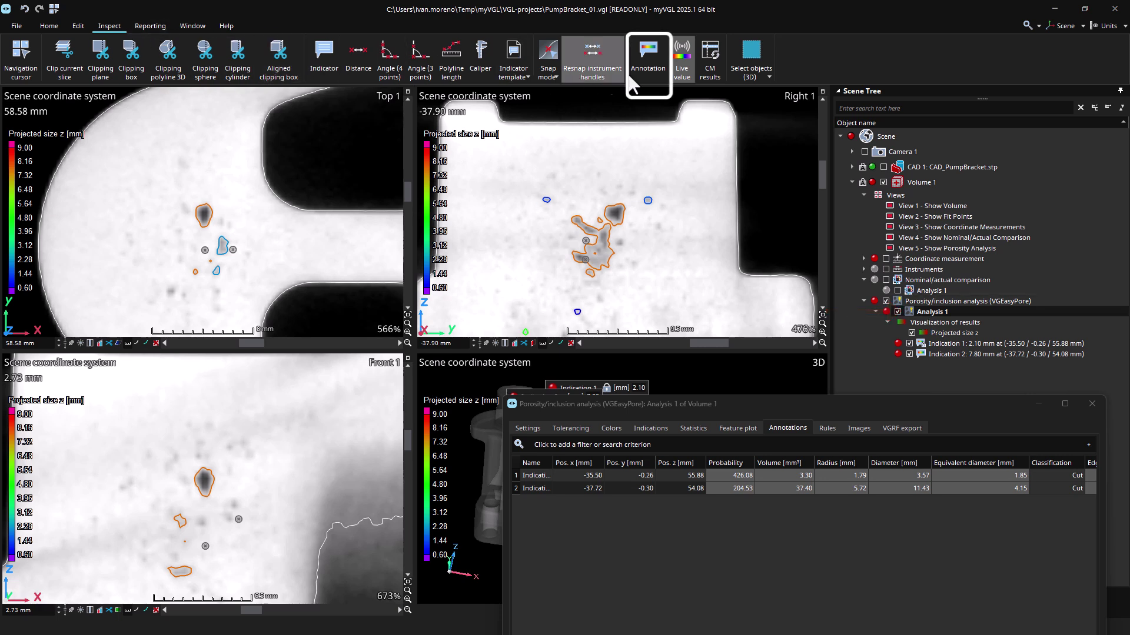
left_click(654, 72)
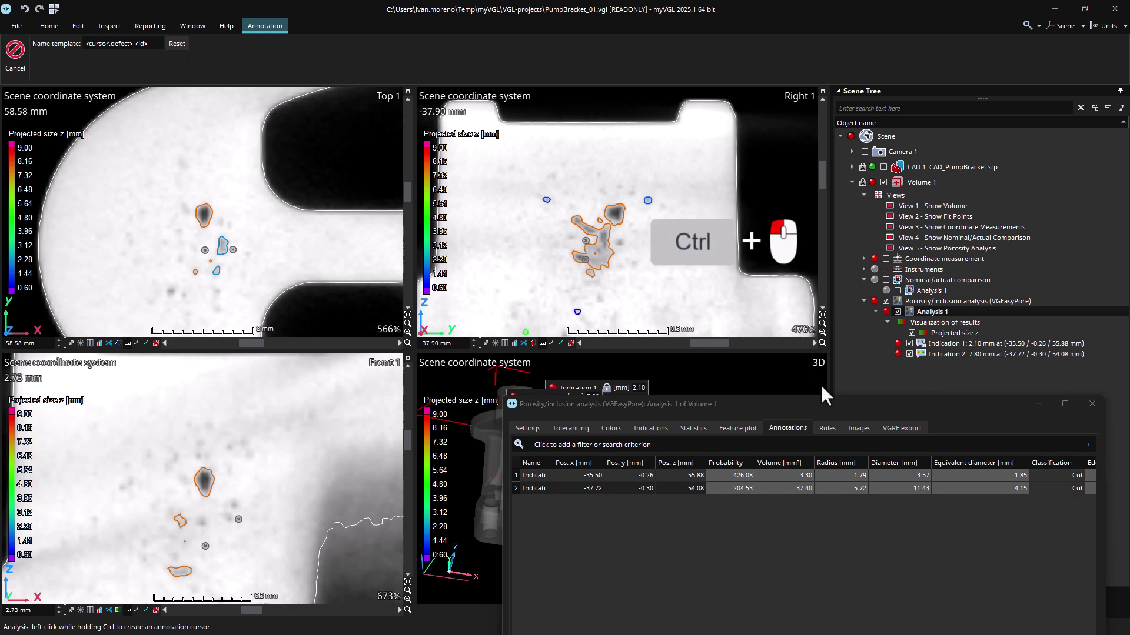
left_click(603, 242, "ctrl")
left_click_drag(559, 281, 679, 101)
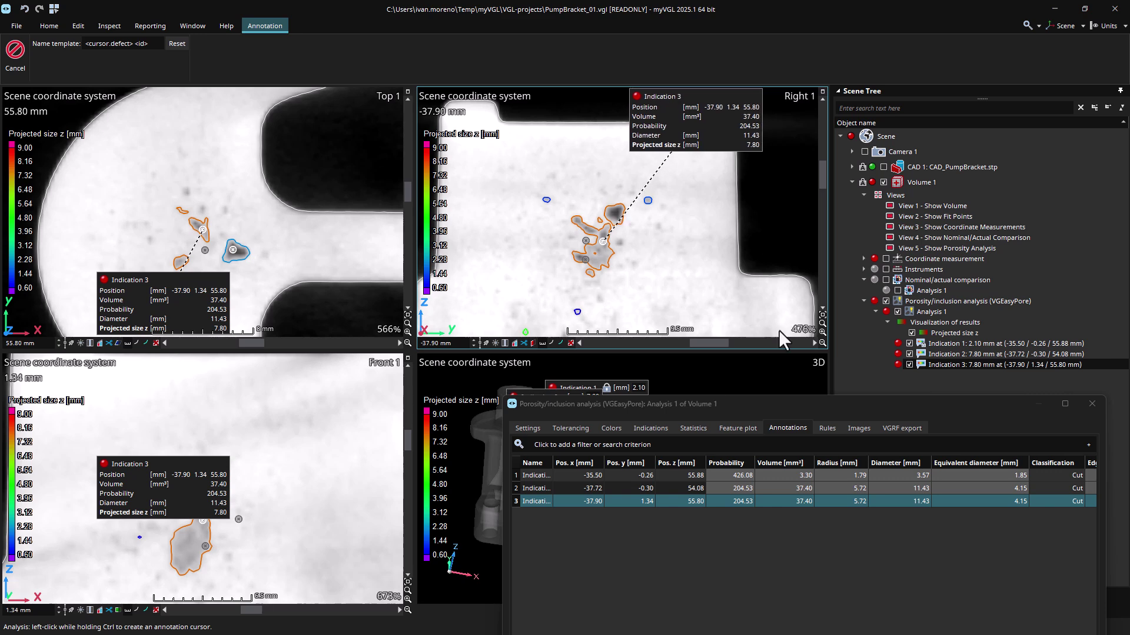
left_click_drag(770, 401, 666, 172)
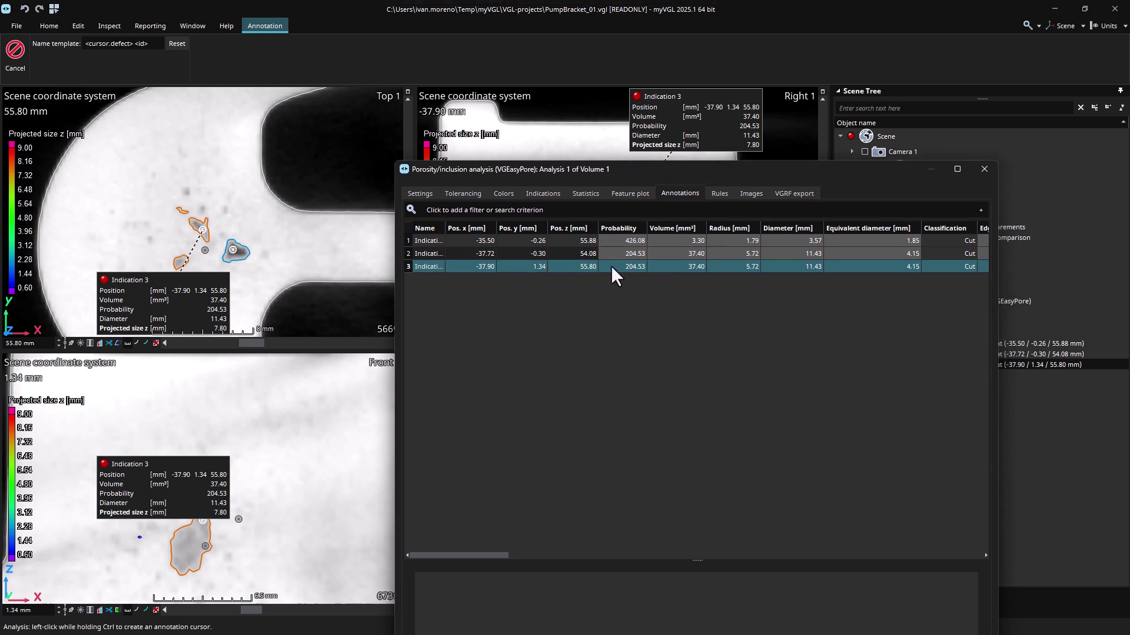
left_click(984, 173)
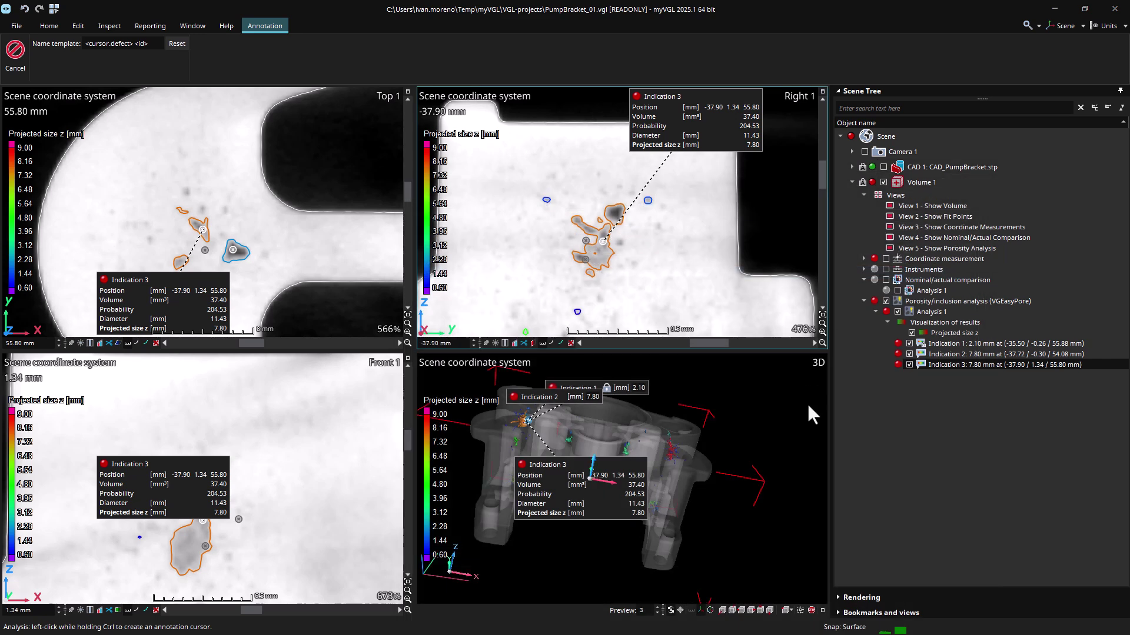
Restore Bookmark 1 from the temporarily undocked bookmarks and views list, and collapse the list back in its original place.
left_click_drag(881, 612, 638, 225)
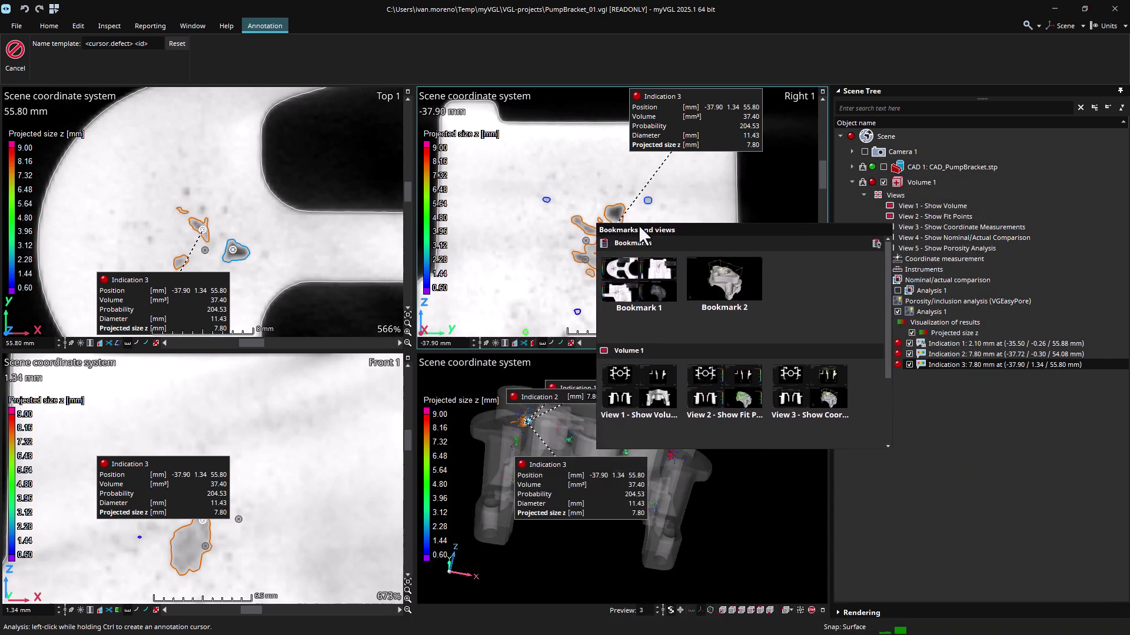
scroll(794, 420, "down", 1)
scroll(814, 398, "up", 1)
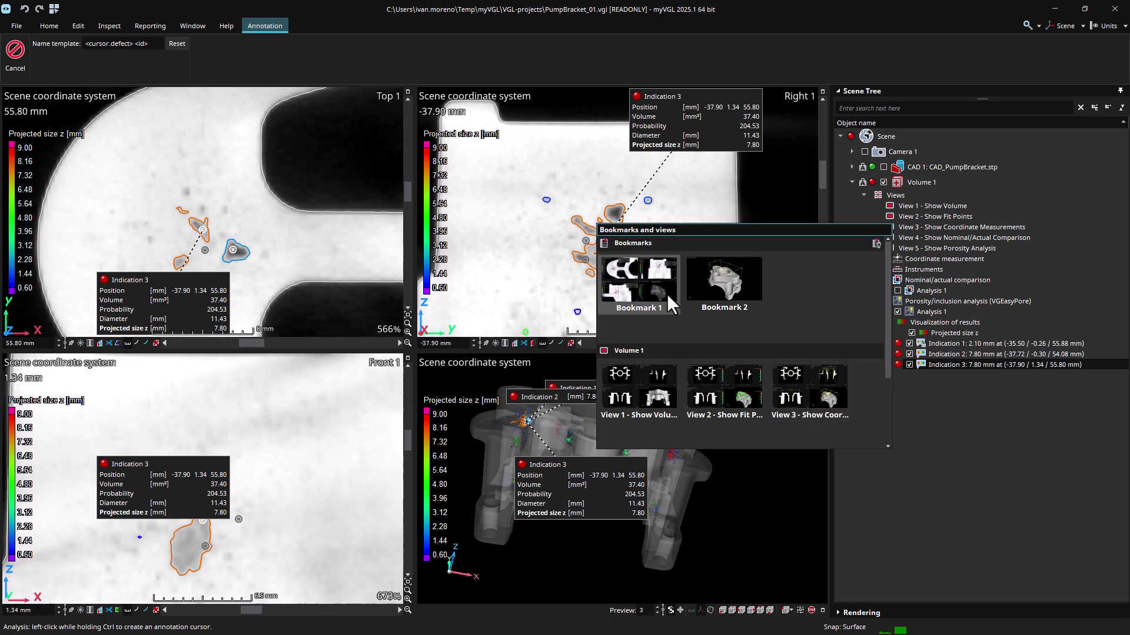
left_click(667, 294)
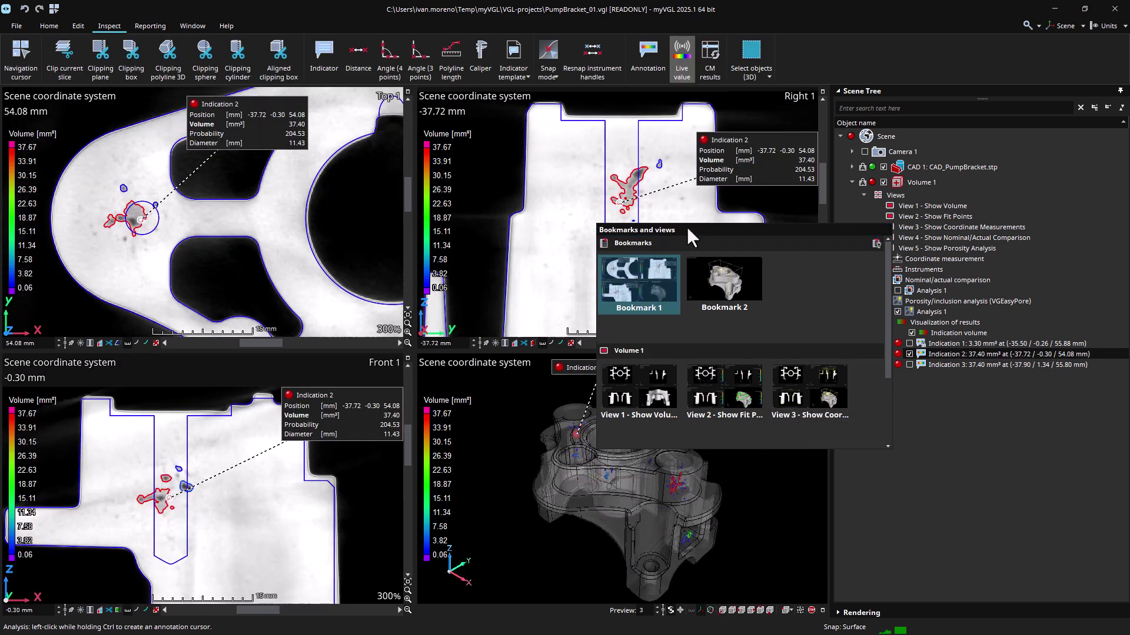
double_click(688, 224)
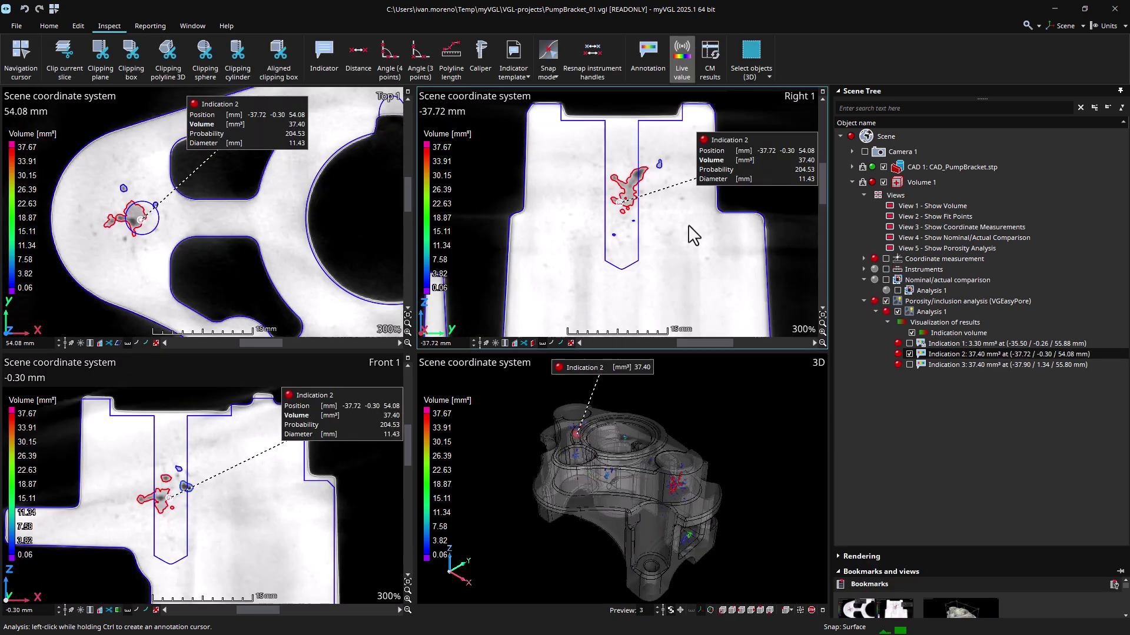
left_click(895, 571)
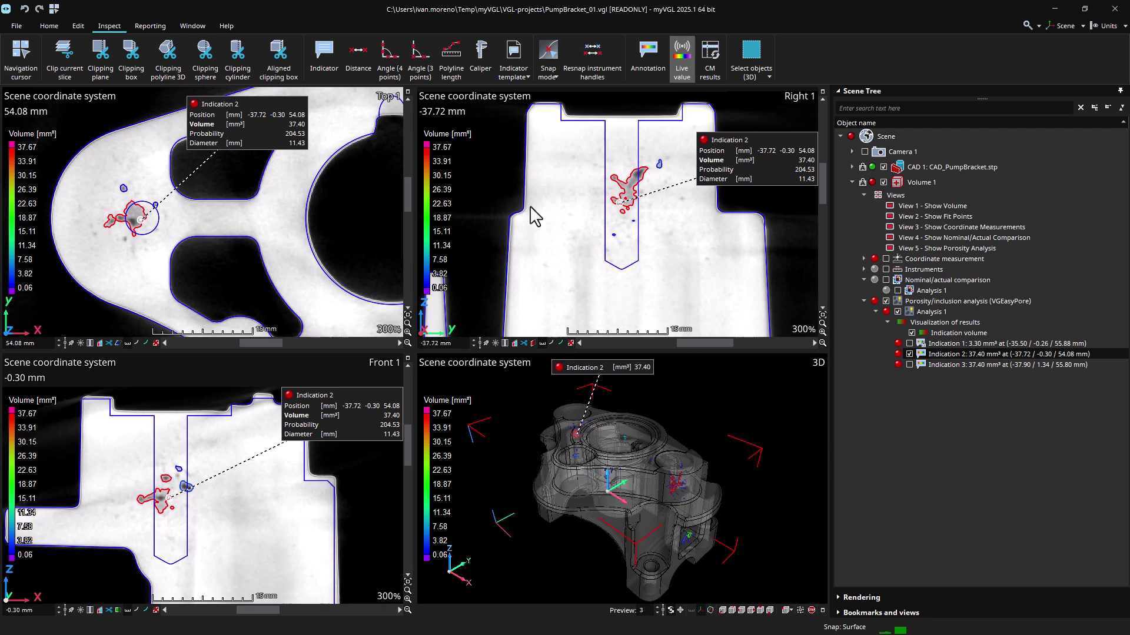
Try saving images of defined windows with 3D, Front 1 and Right 1 included and Top 1 excluded, and close without saving.
left_click(148, 24)
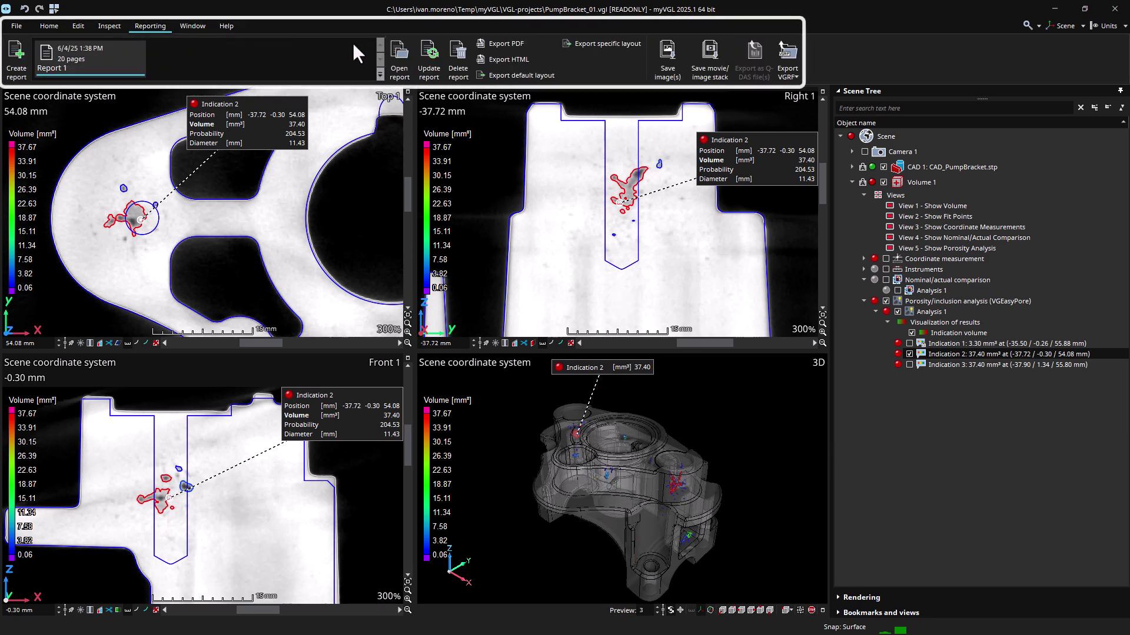
left_click(670, 79)
left_click(671, 103)
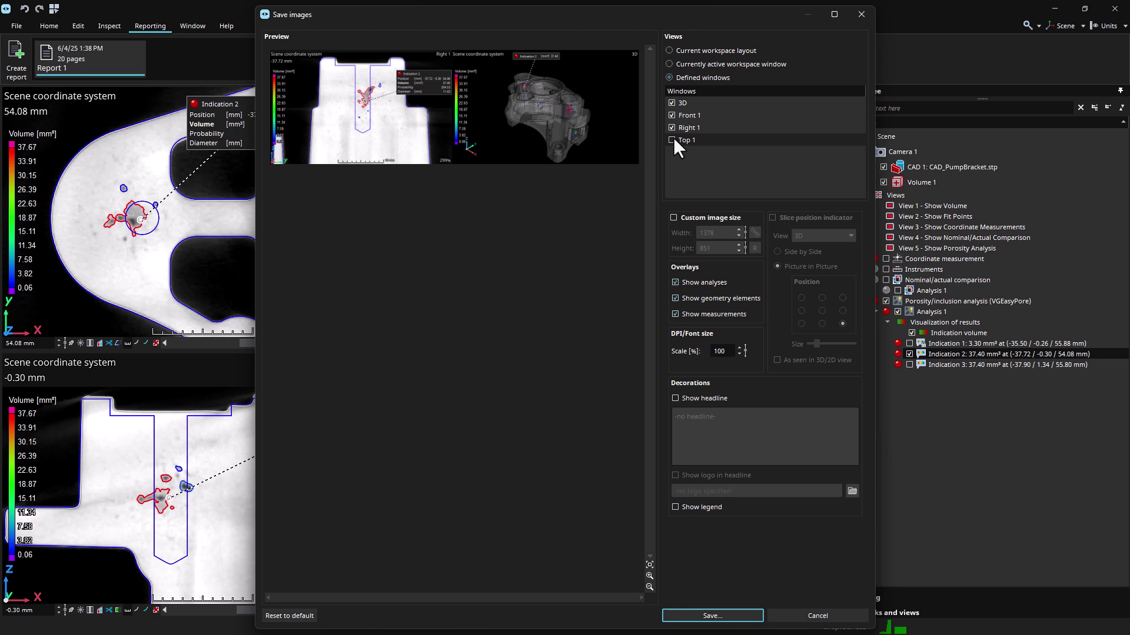
left_click(672, 140)
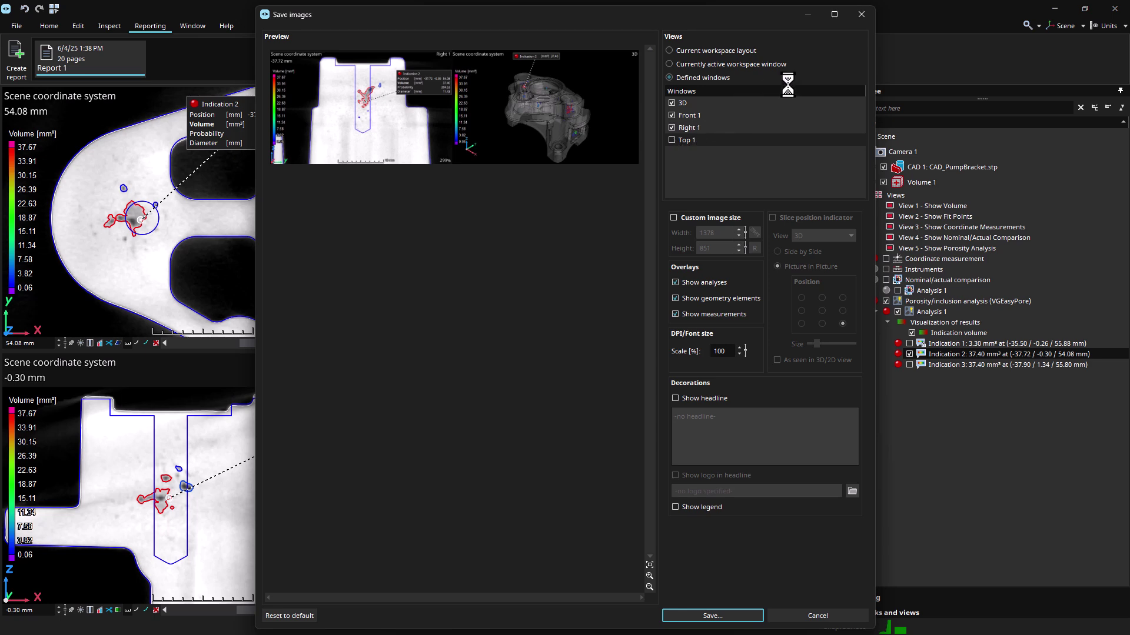
left_click(861, 14)
Set up a movie/image stack of the Front 1 view with a 3D slice position indicator shown side by side.
left_click(711, 58)
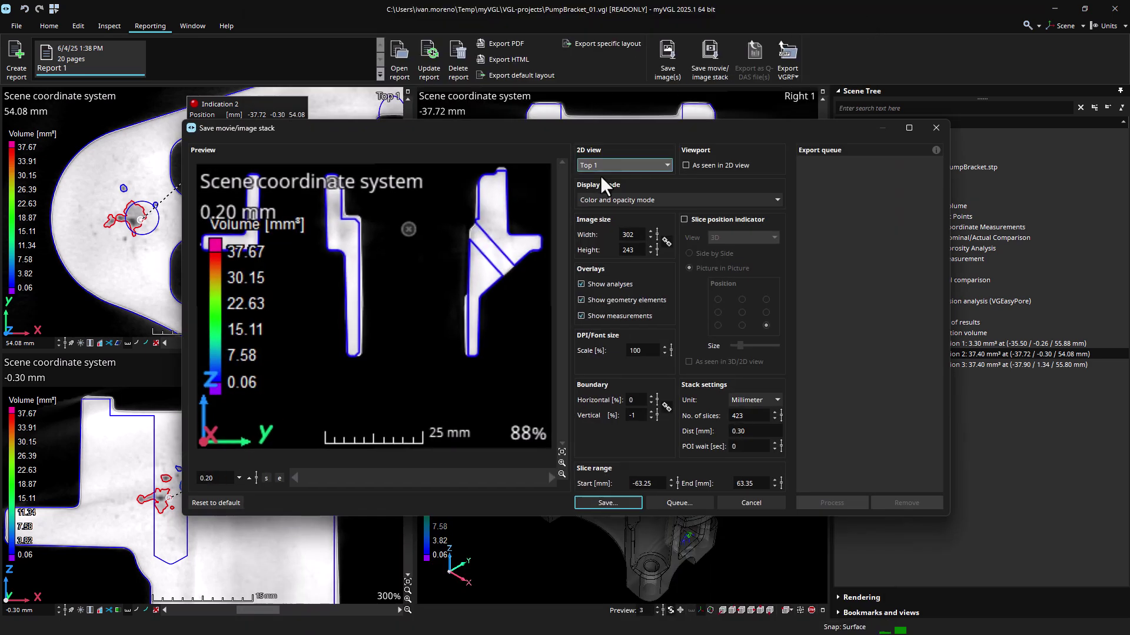
left_click(603, 165)
left_click(602, 143)
left_click(696, 220)
left_click(709, 254)
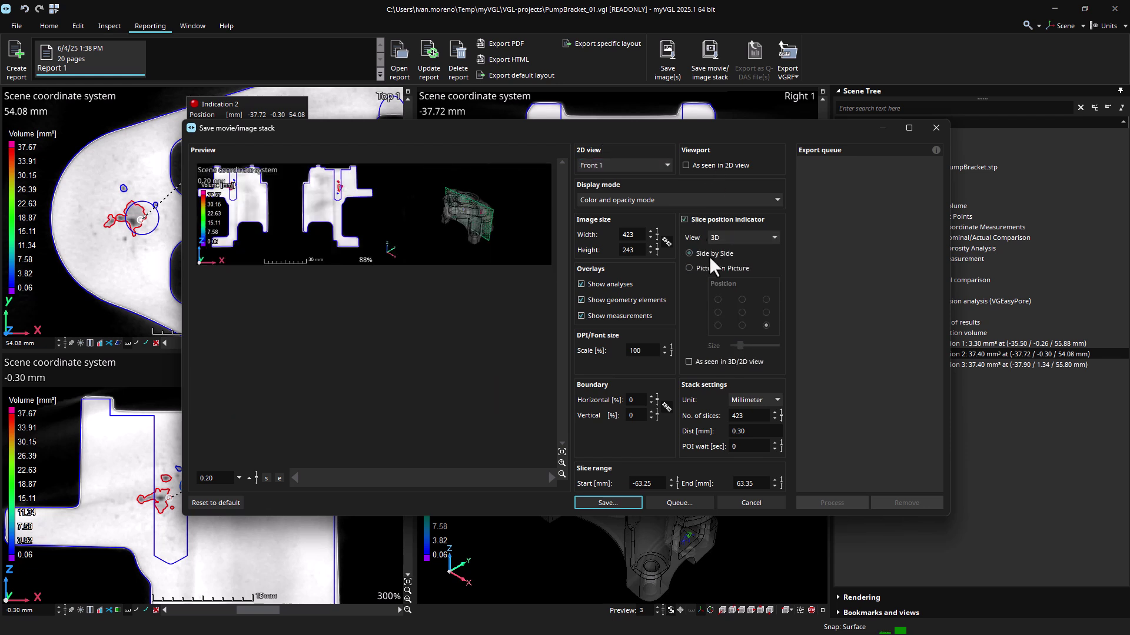
Preview other slices with both the 2D view and the indicator framed as seen in their views, and cancel the movie export.
left_click_drag(256, 479, 257, 563)
left_click(686, 166)
left_click(689, 362)
left_click_drag(256, 480, 230, 531)
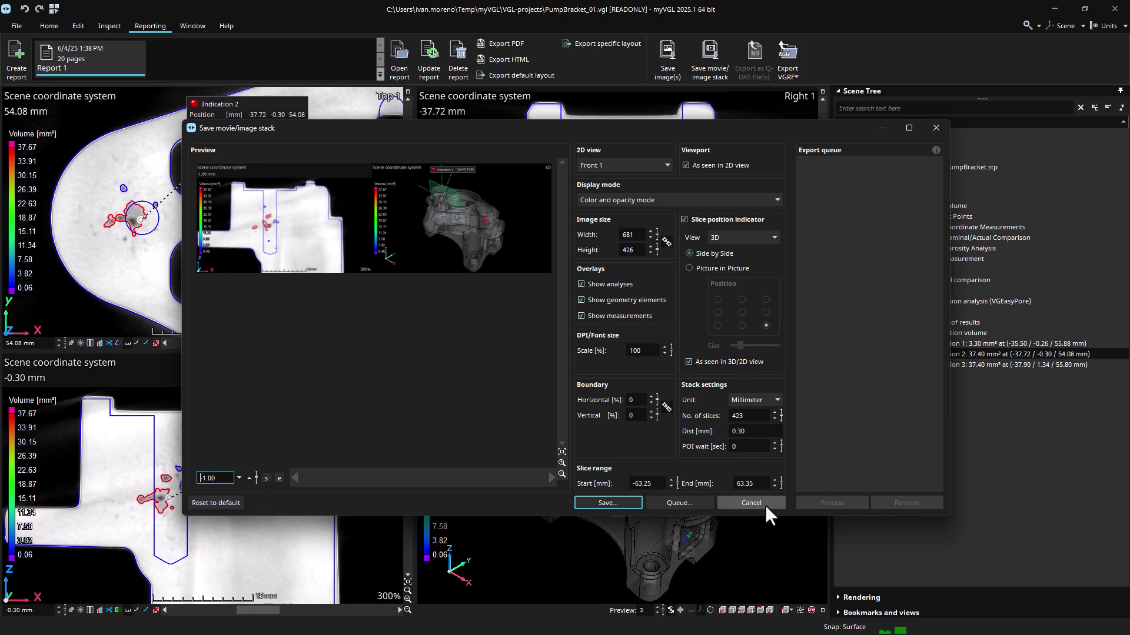
left_click(759, 504)
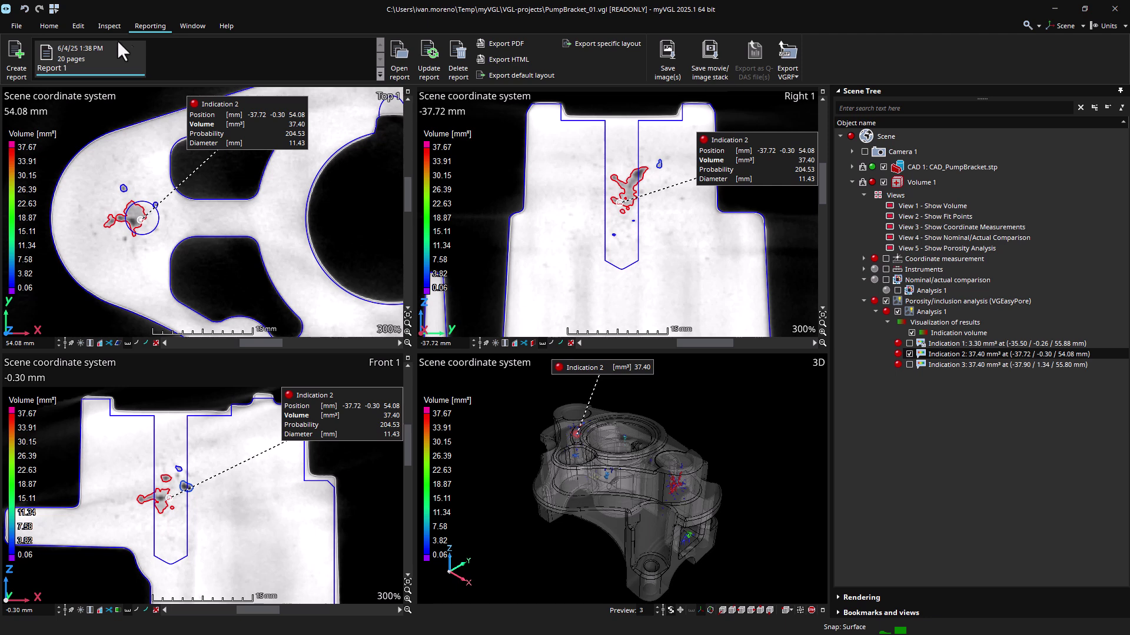
Create a report on the porosity analysis with its settings and results plus the 3D result, and maximize the opened report.
left_click(10, 75)
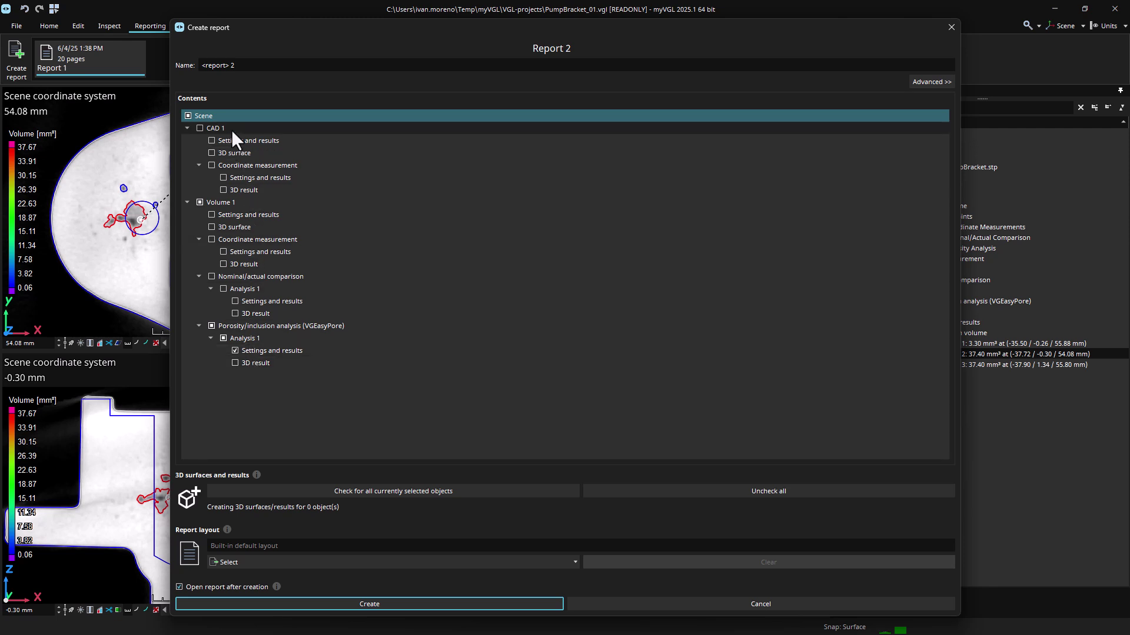
left_click(234, 362)
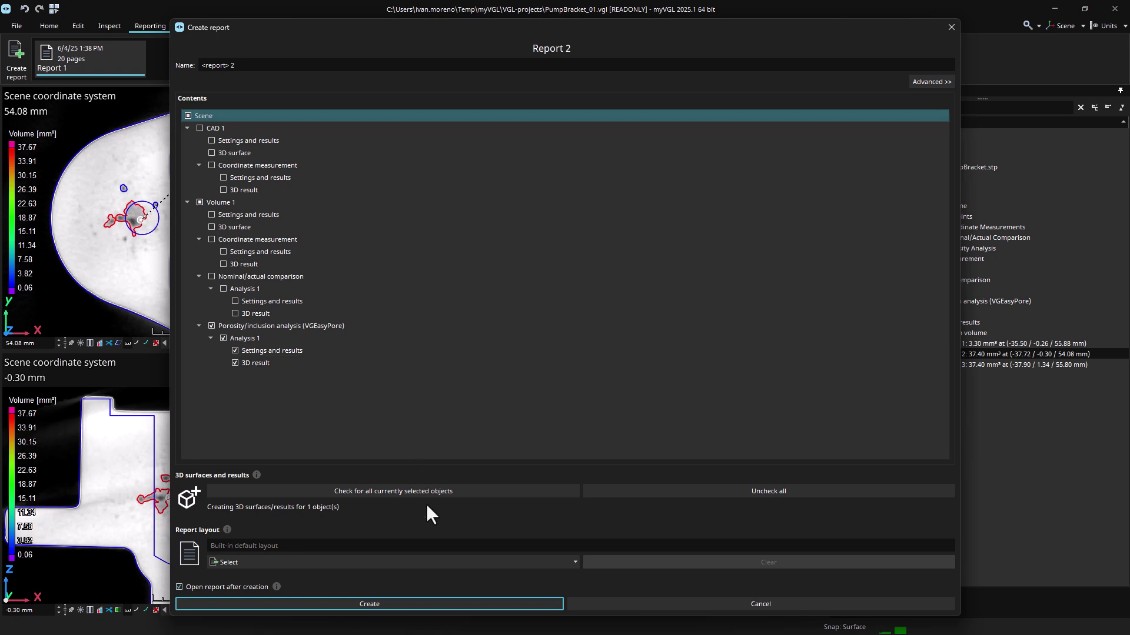
left_click(421, 603)
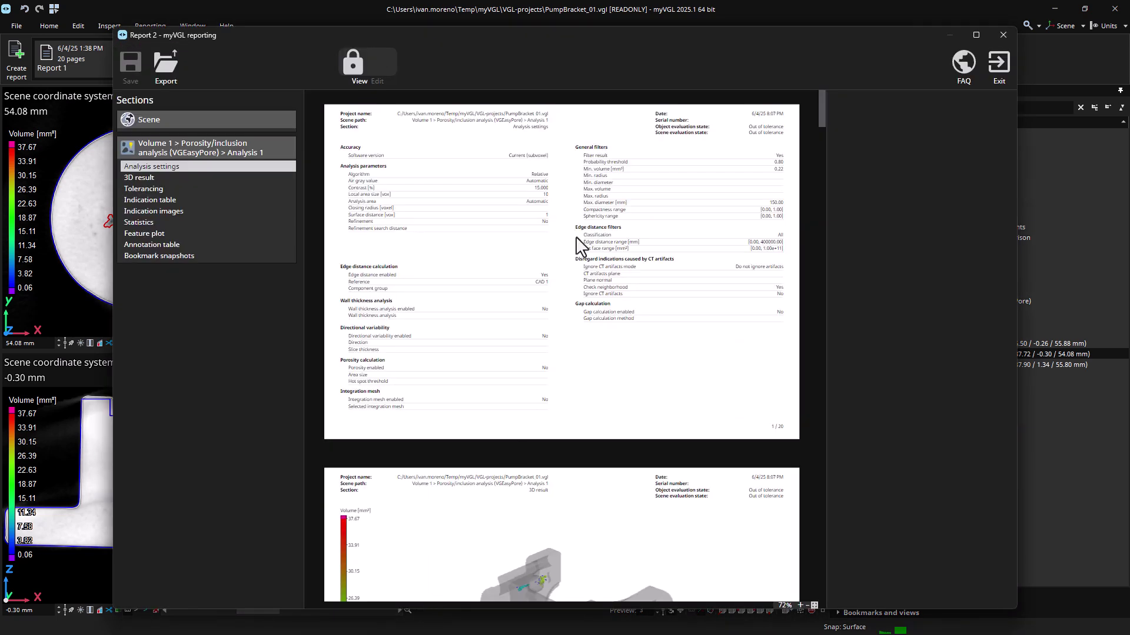
double_click(888, 35)
mouse_move(934, 76)
left_mouse_down()
mouse_move(925, 290)
mouse_move(903, 423)
mouse_move(934, 406)
mouse_move(912, 631)
mouse_move(912, 391)
mouse_move(939, 56)
left_mouse_up()
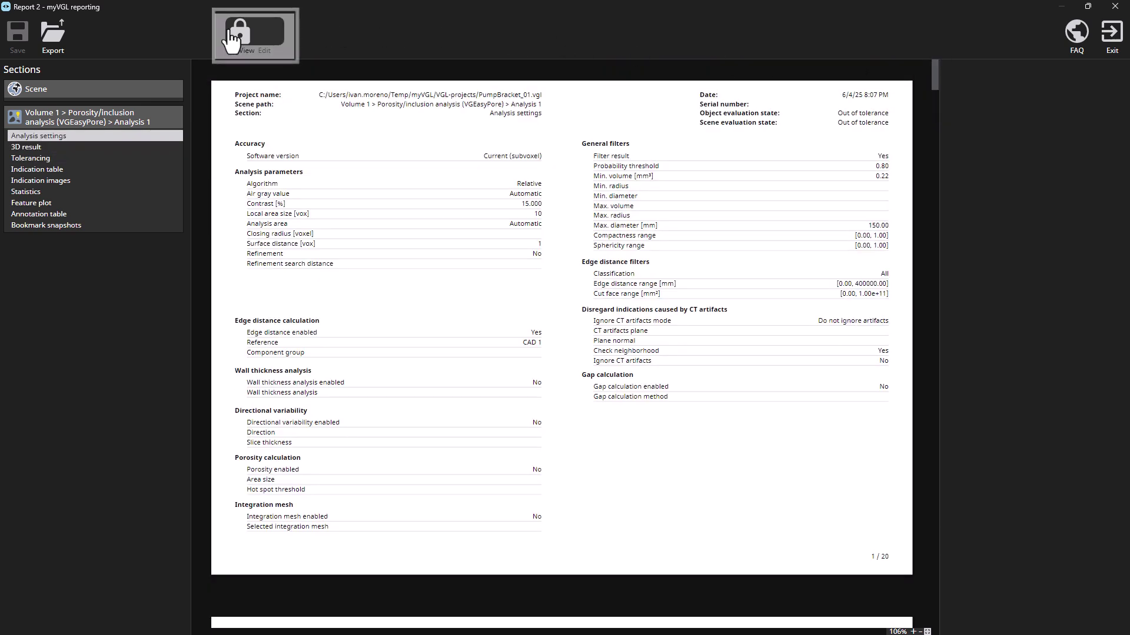
Unlock the report for editing, remove its Tolerancing section after reviewing the sections that can be added, and exit without saving the layout.
left_click(254, 33)
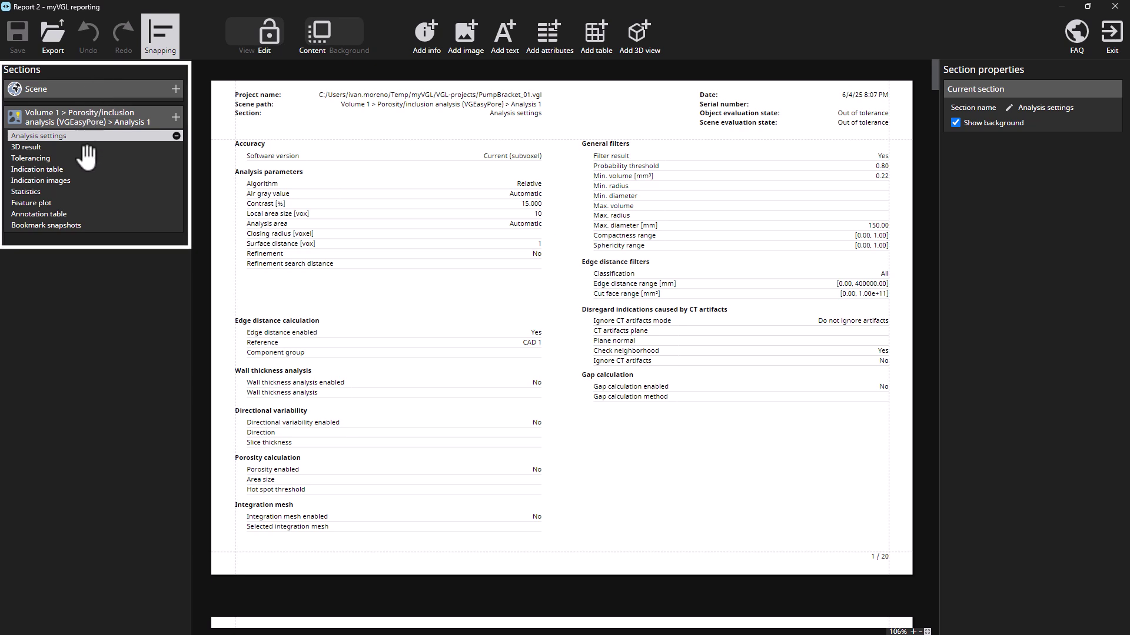
left_click(176, 118)
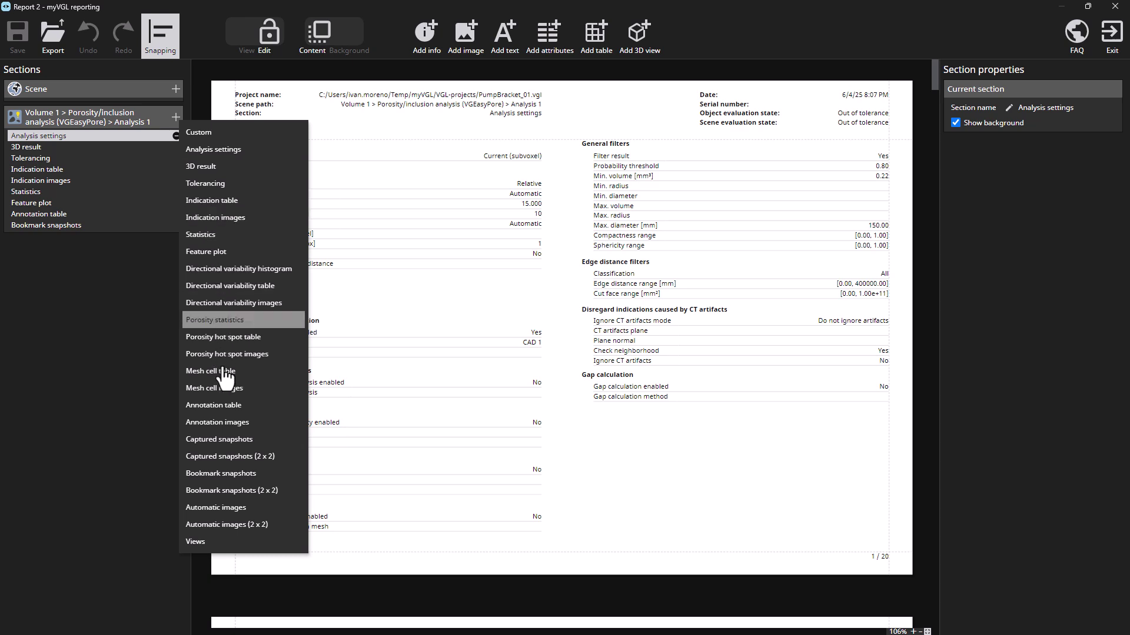
left_click(142, 287)
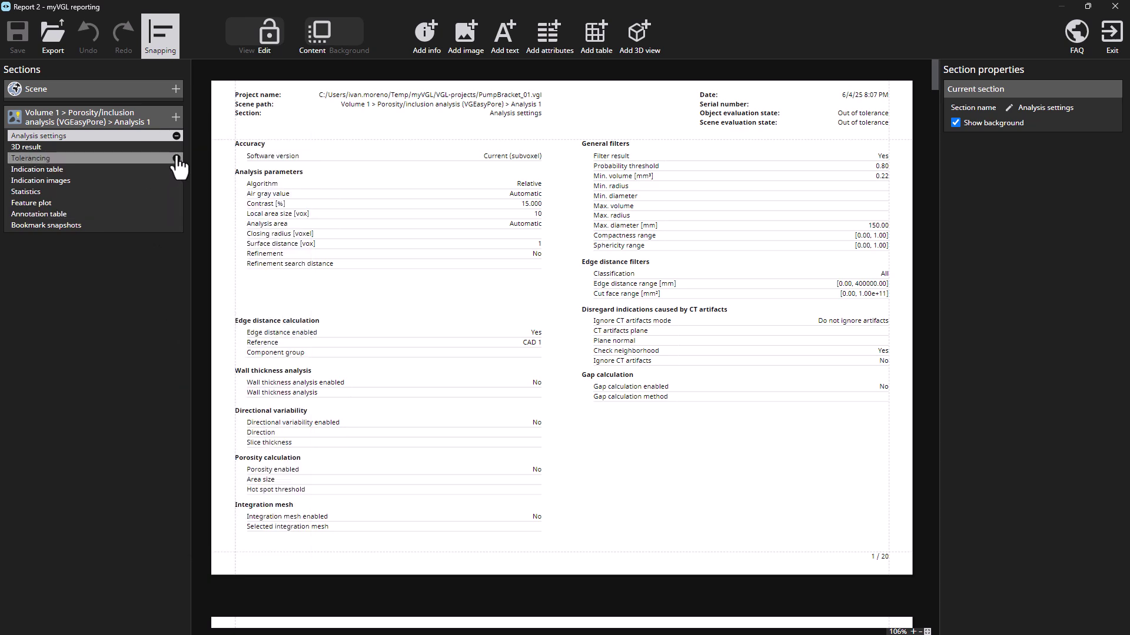
left_click(176, 159)
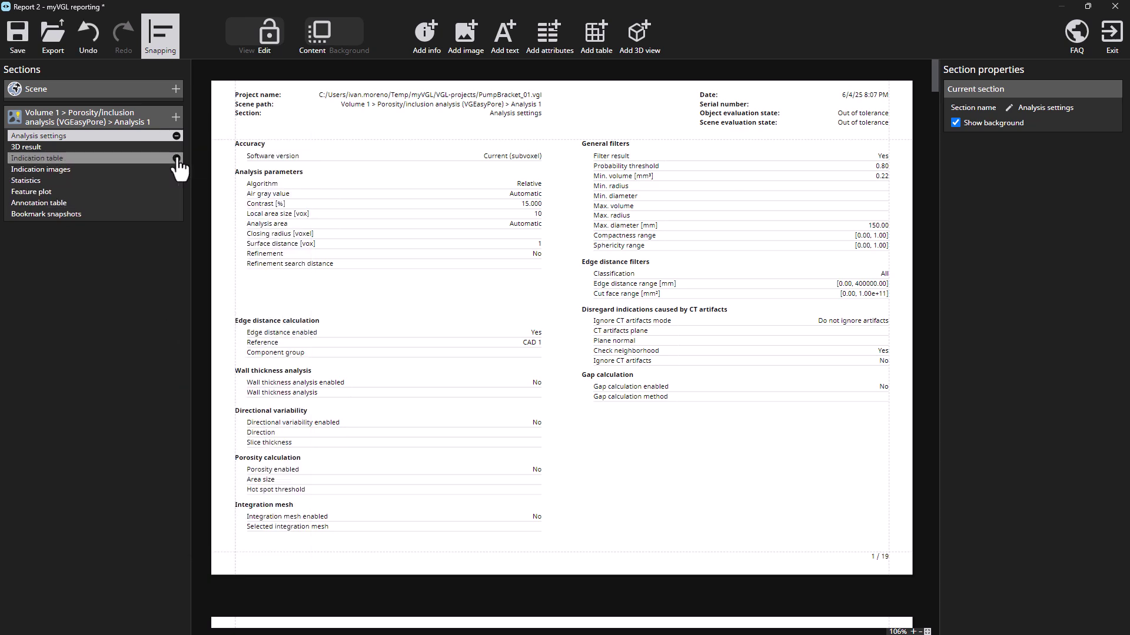
left_click(1119, 56)
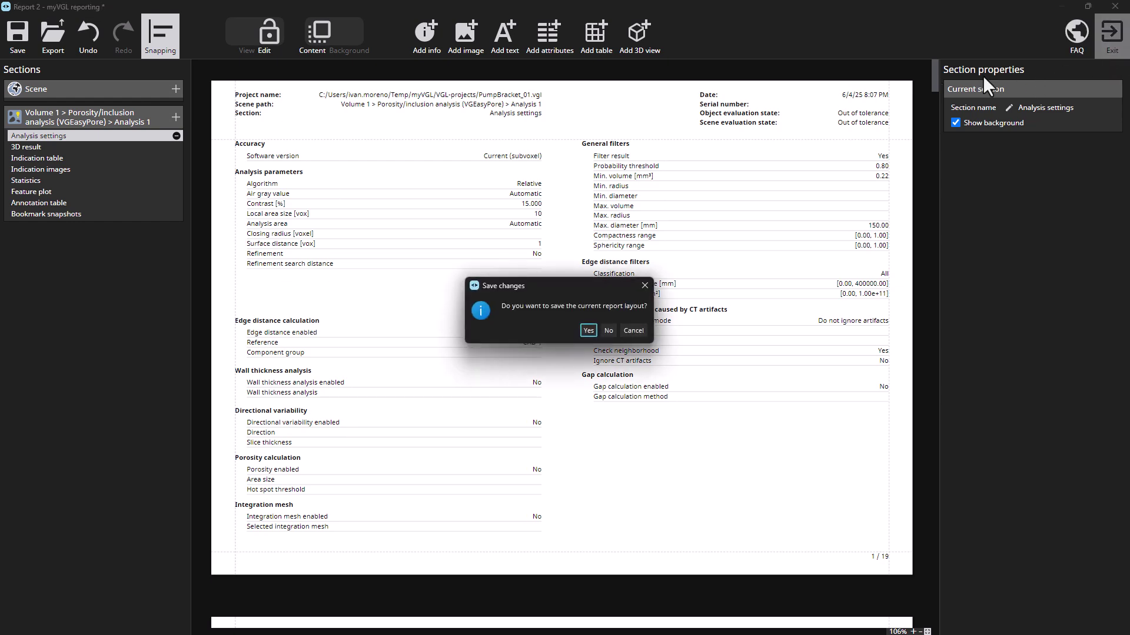
left_click(608, 330)
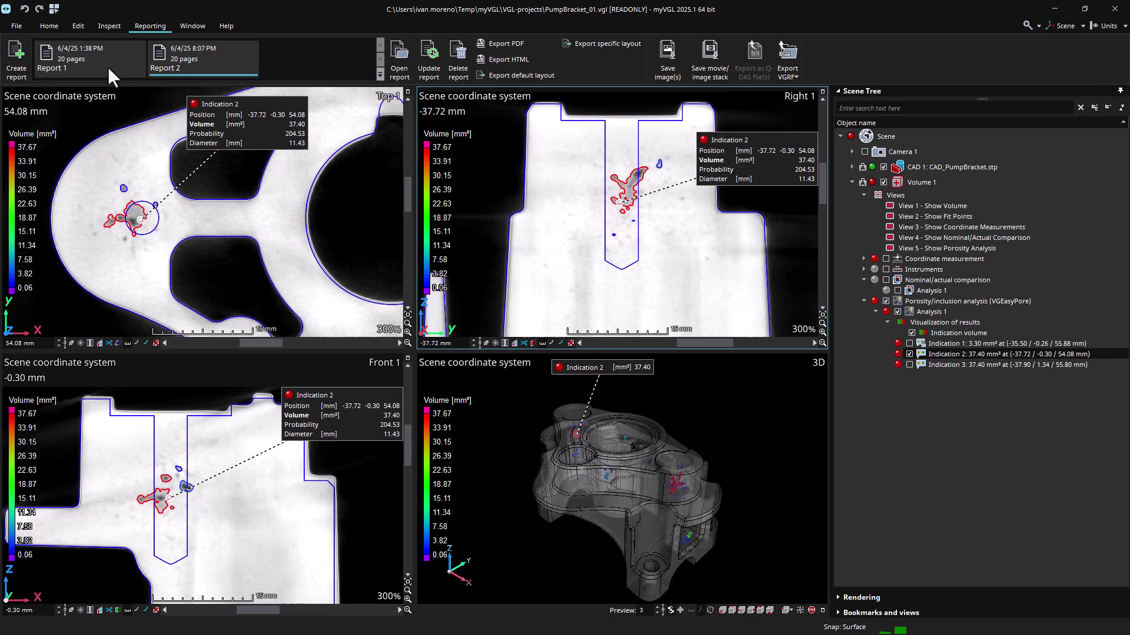
Open Report 1 and review its feature table, the rotatable nominal/actual comparison 3D result and the porosity sections through the indication table.
left_click(90, 55)
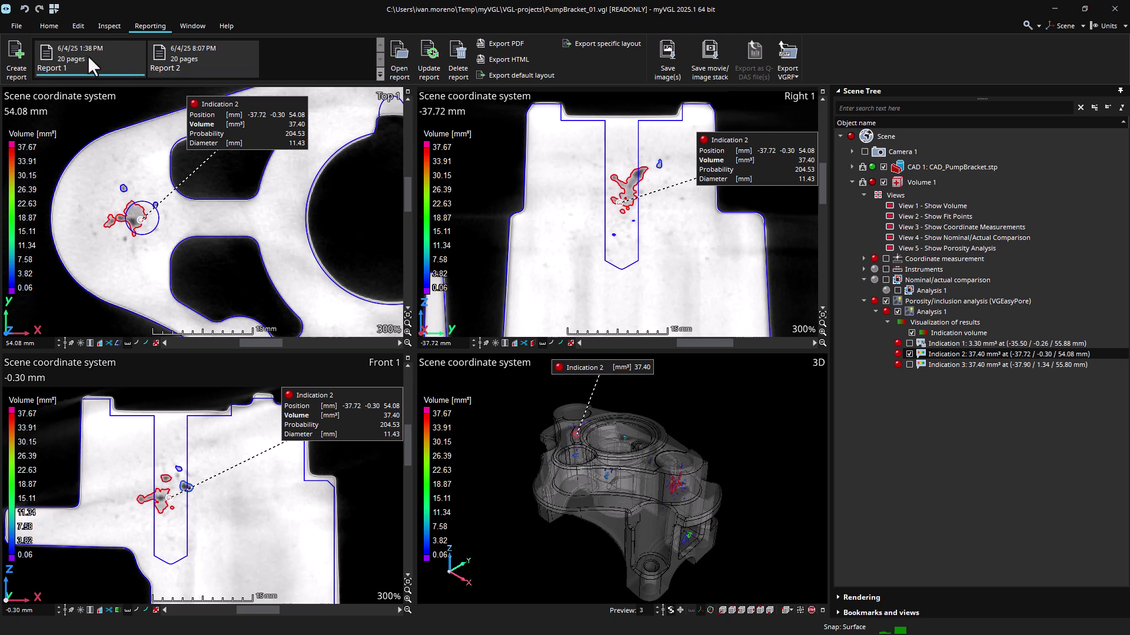
double_click(89, 56)
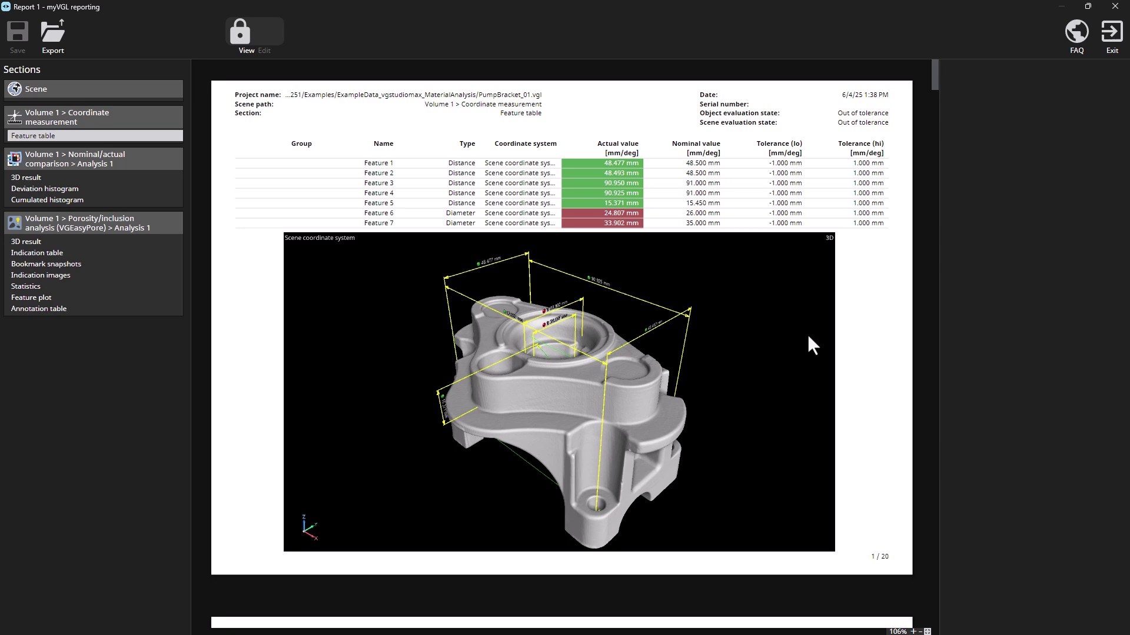
scroll(808, 337, "down", 4)
scroll(808, 337, "down", 4)
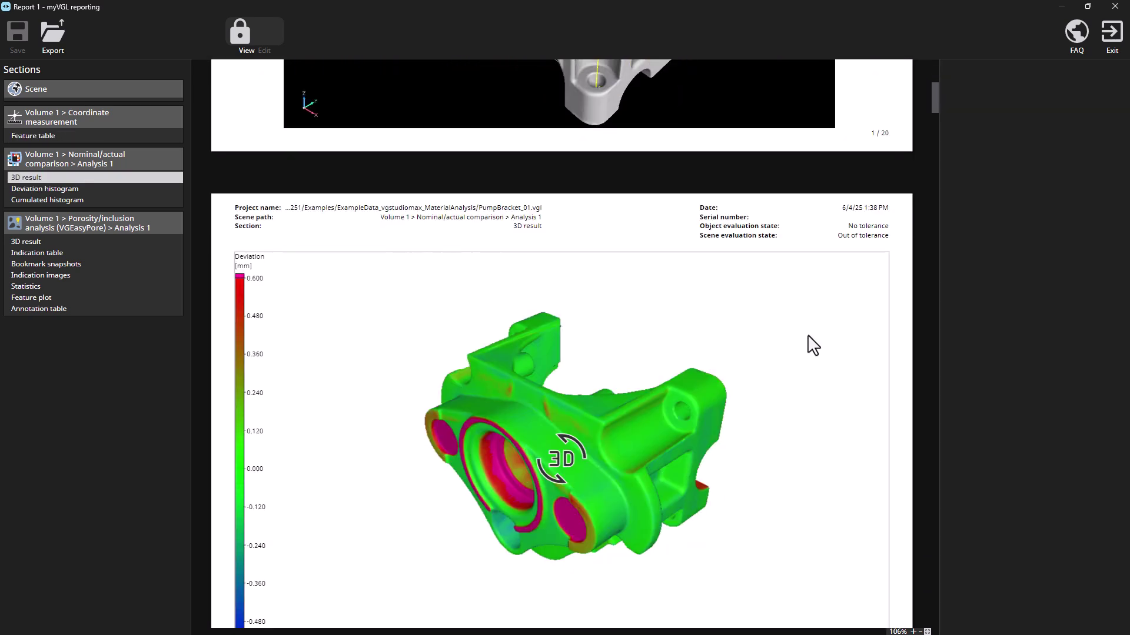
left_click_drag(633, 354, 706, 371)
left_click_drag(931, 110, 925, 200)
left_click_drag(862, 240, 782, 168)
left_click_drag(934, 200, 930, 221)
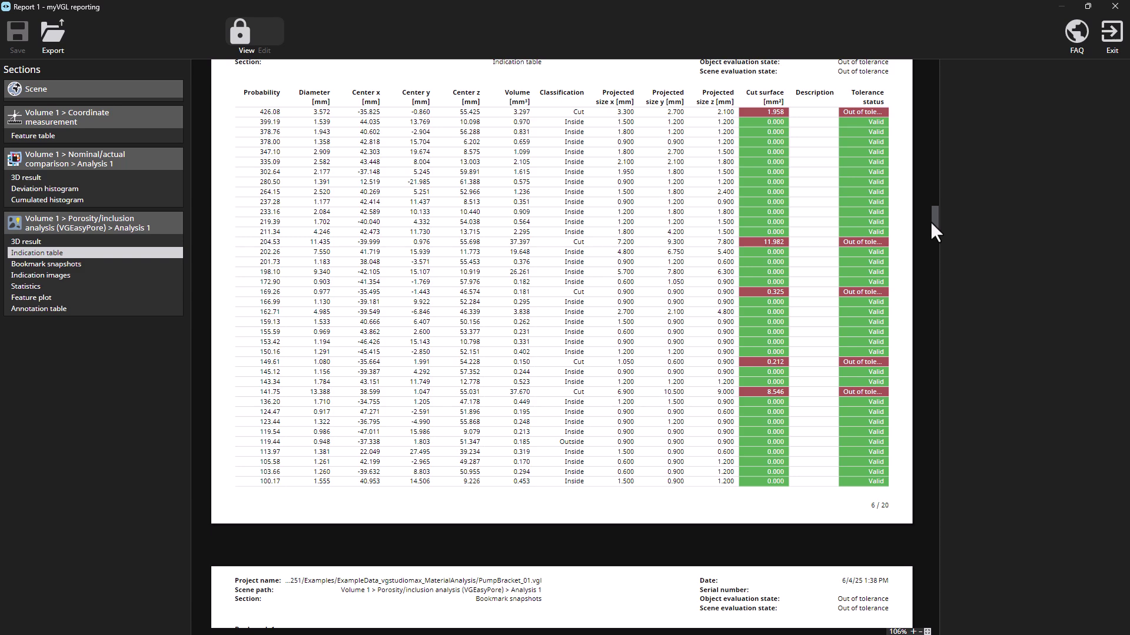
Unlock the report for editing, examine the indication table's element properties and selectable columns, and return to view mode.
left_click(277, 44)
left_click(460, 237)
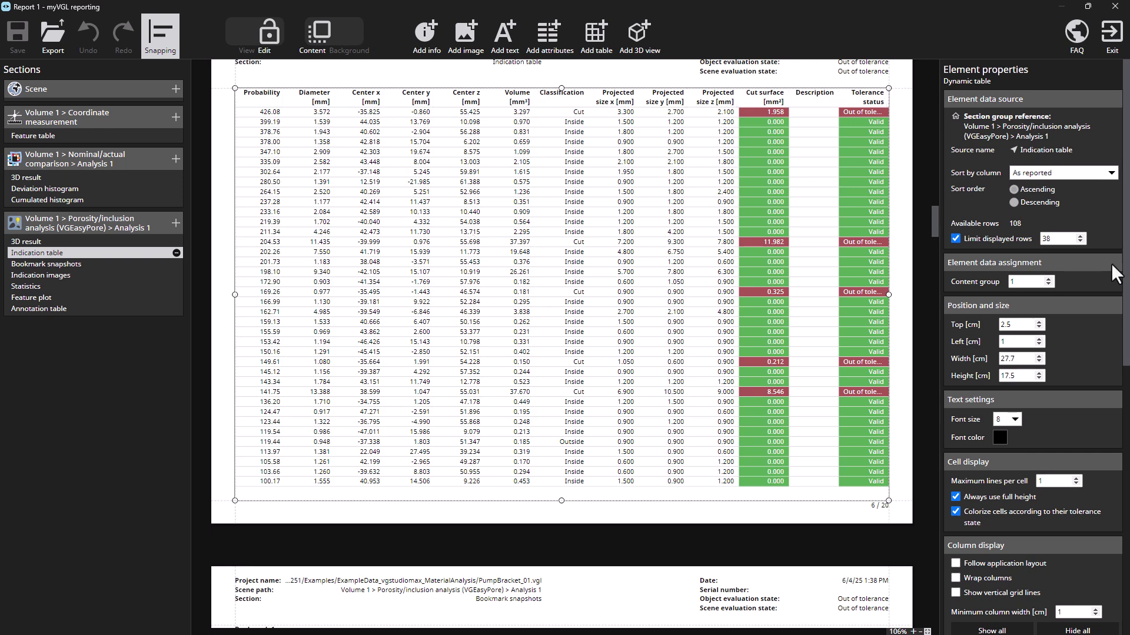
left_click_drag(1123, 291, 1124, 574)
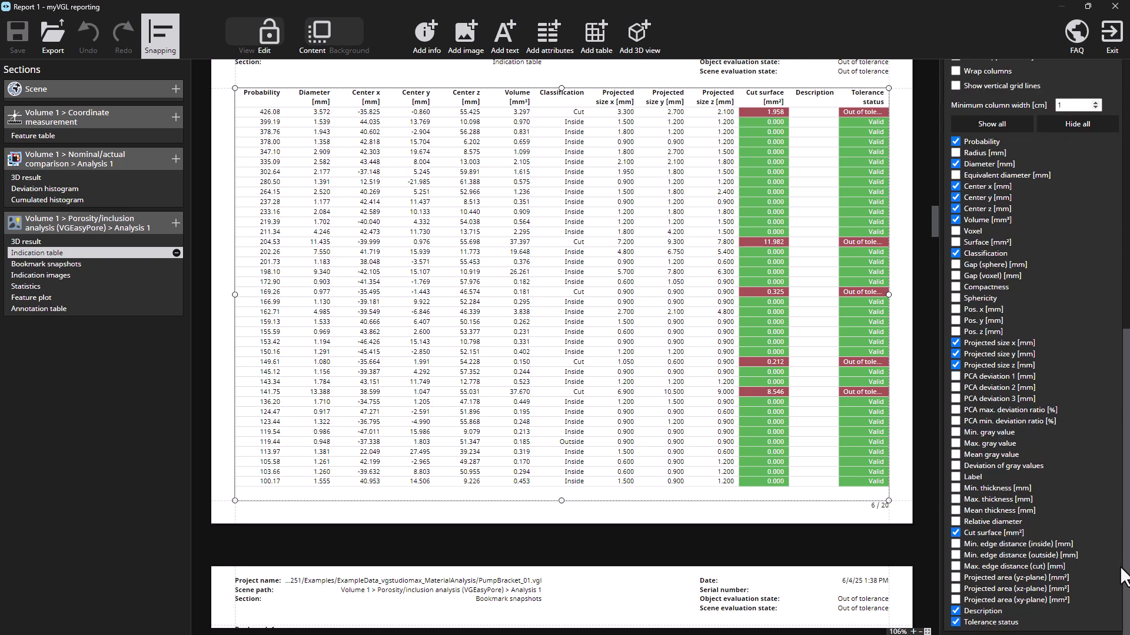
left_click_drag(1123, 519, 1118, 275)
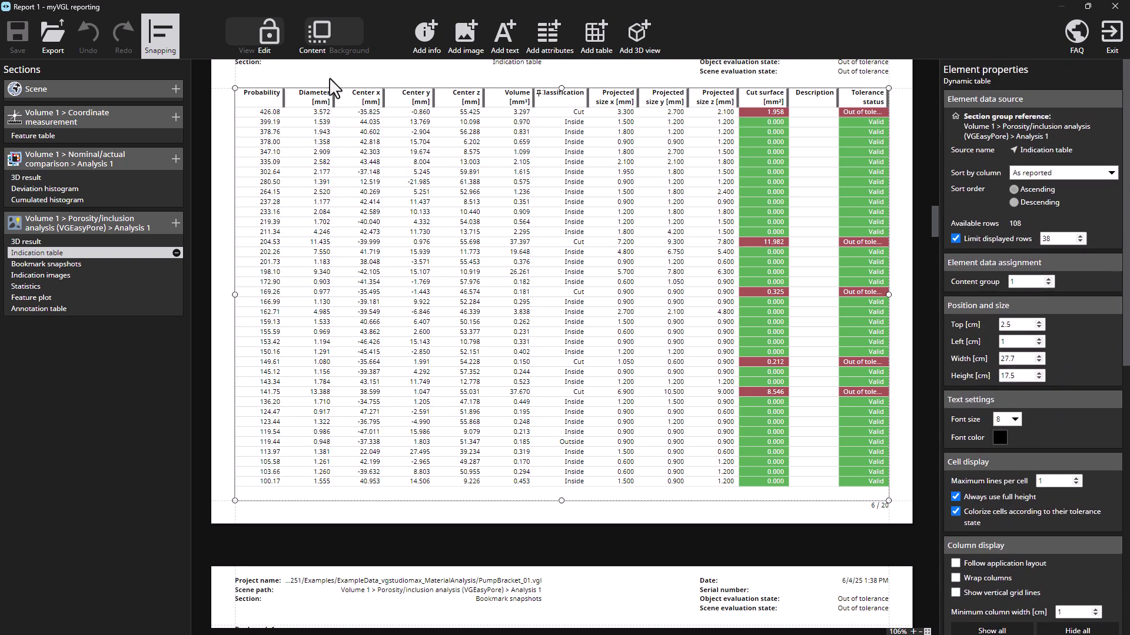
left_click(268, 32)
Review the bookmark snapshots and the first indication images page, rotating and zooming its 3D view around the pore.
scroll(641, 287, "down", 8)
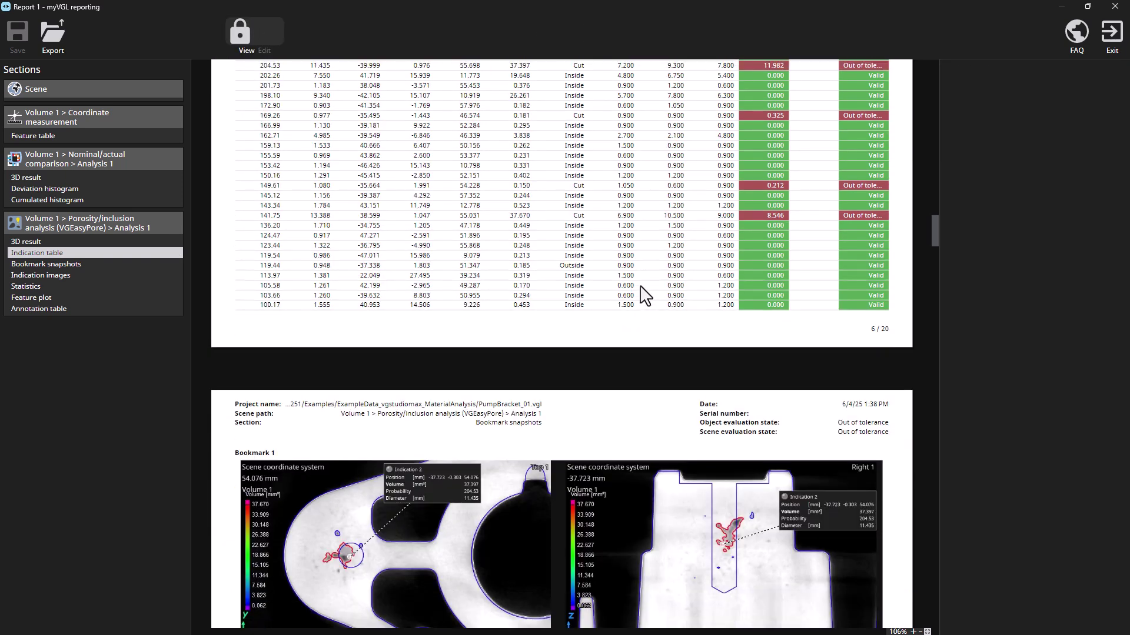
scroll(640, 275, "down", 6)
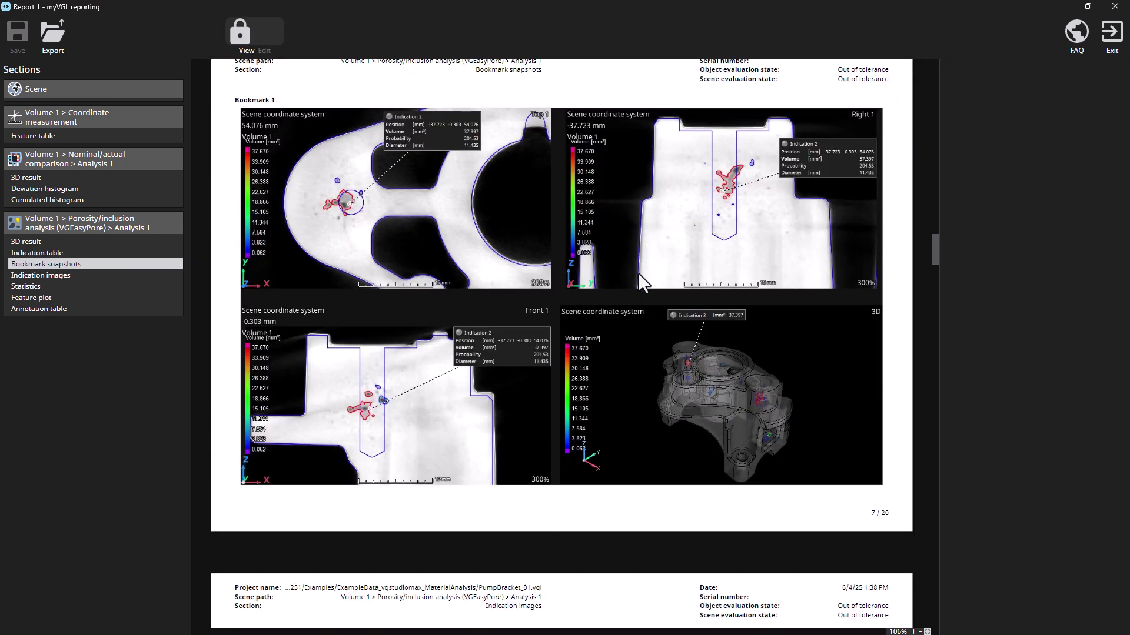
scroll(639, 275, "down", 3)
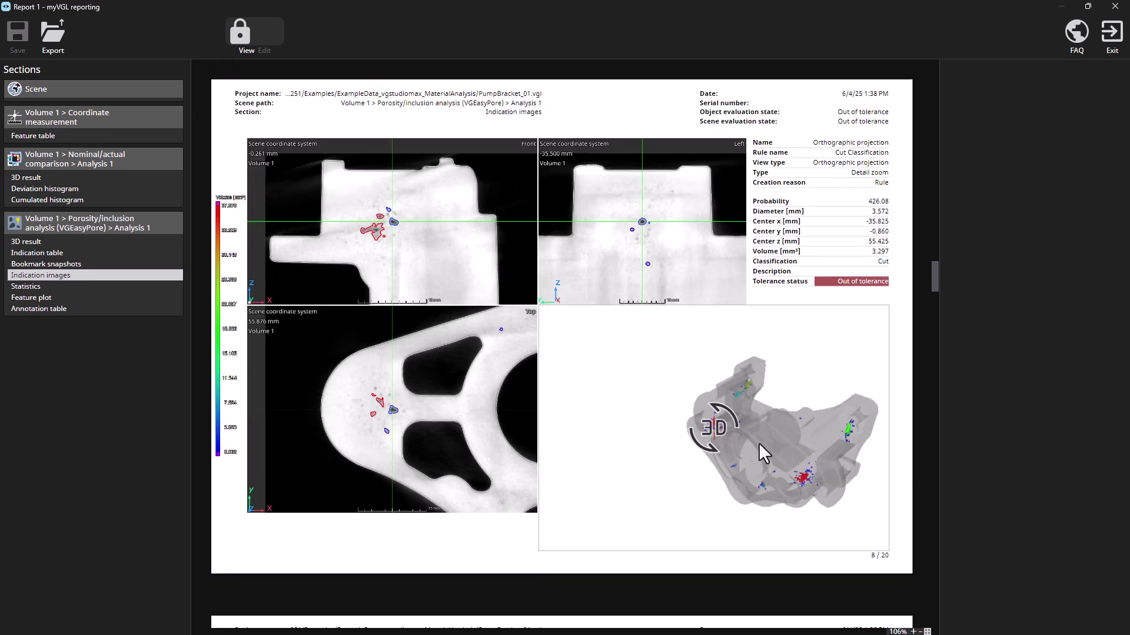
left_click_drag(741, 439, 773, 318)
scroll(717, 441, "down", 1)
scroll(718, 441, "up", 4)
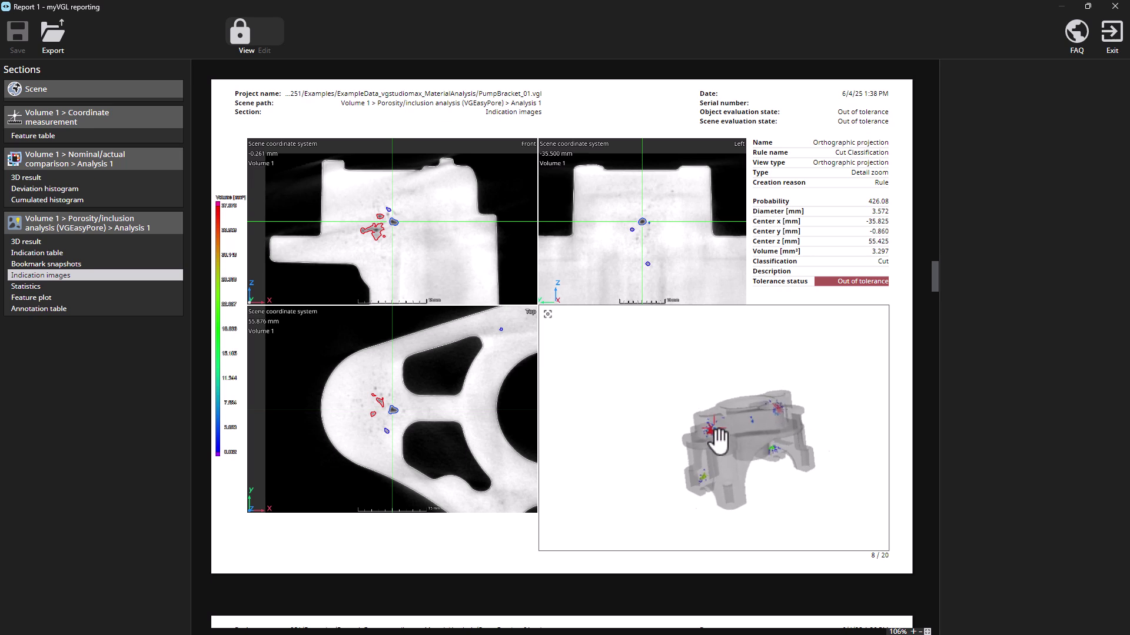
scroll(718, 441, "up", 5)
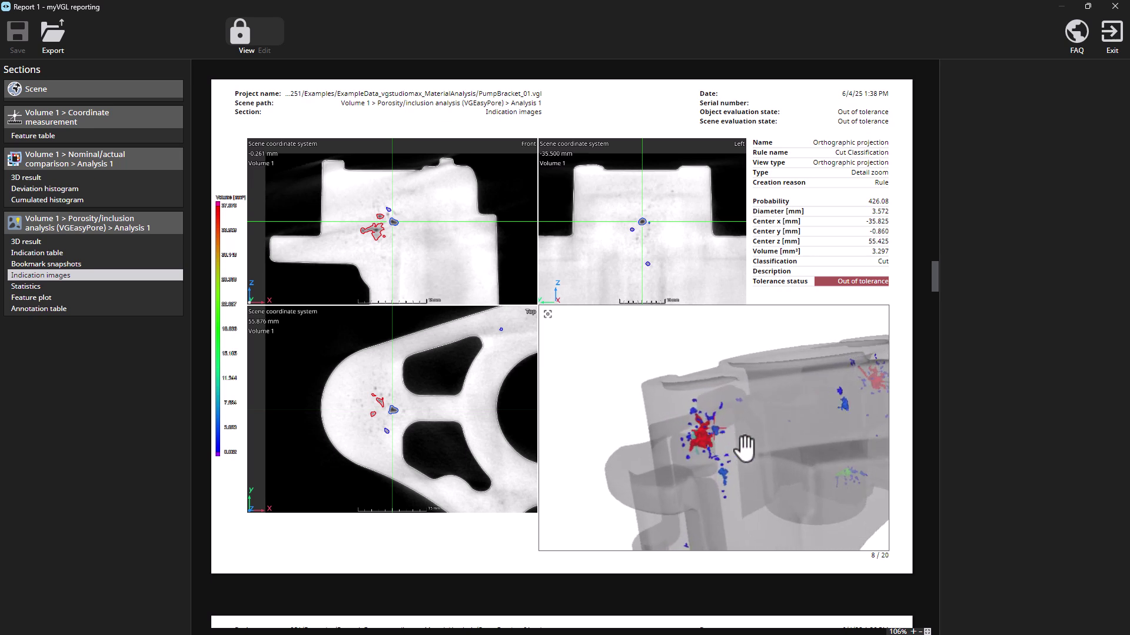
left_click_drag(730, 451, 680, 500)
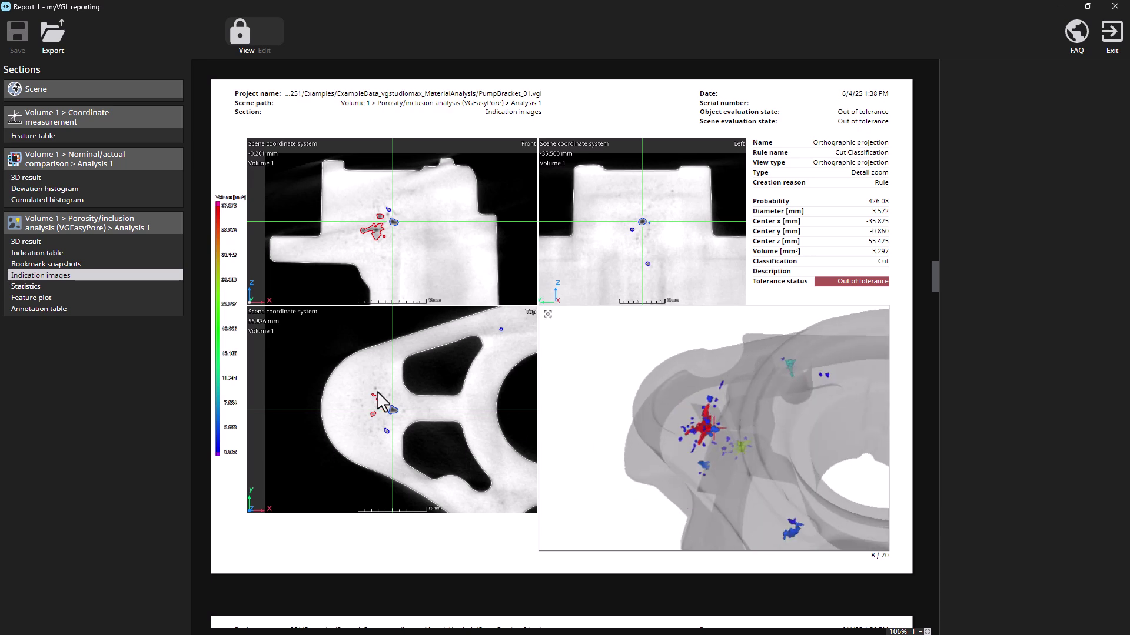
Review the remaining indication images through page 12, rotate that page's 3D view, and exit the report.
scroll(378, 396, "down", 12)
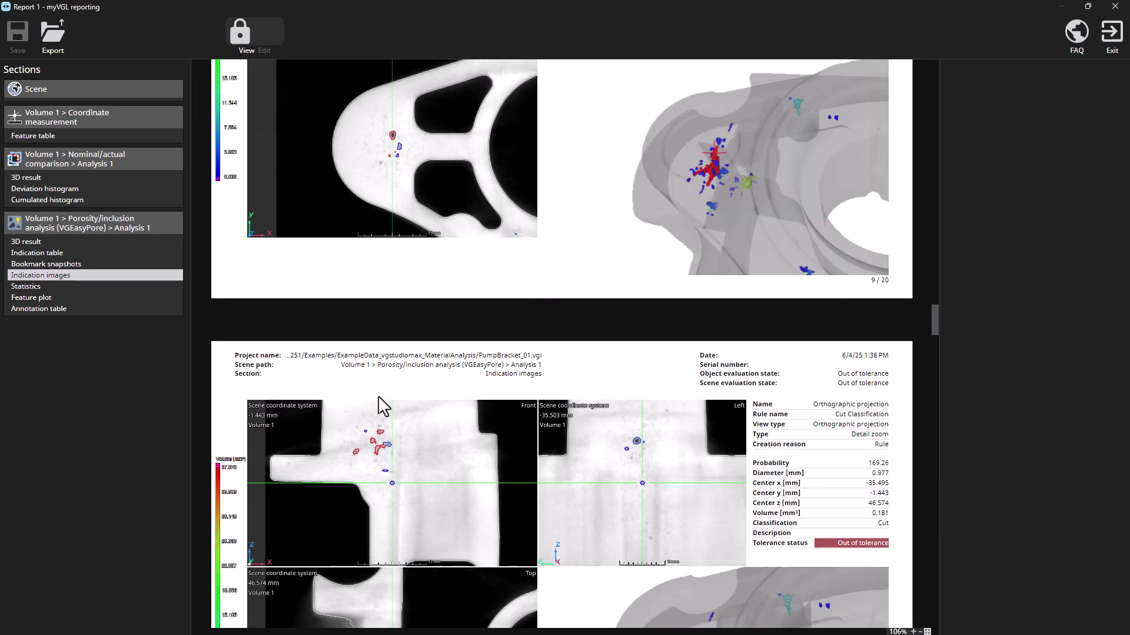
scroll(378, 395, "down", 15)
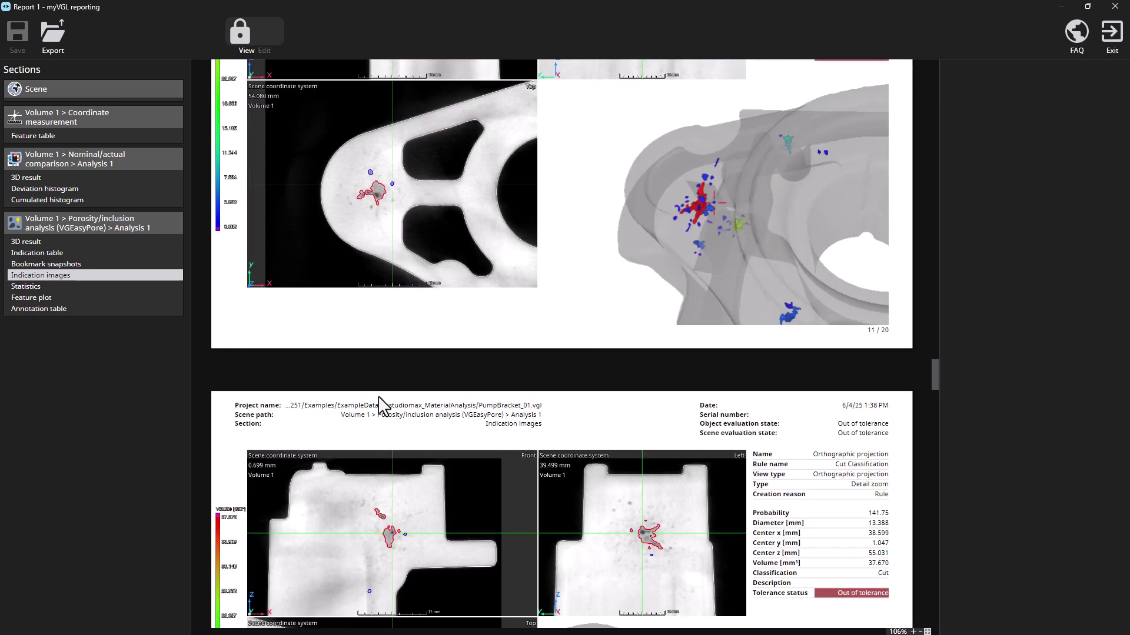
scroll(379, 400, "down", 5)
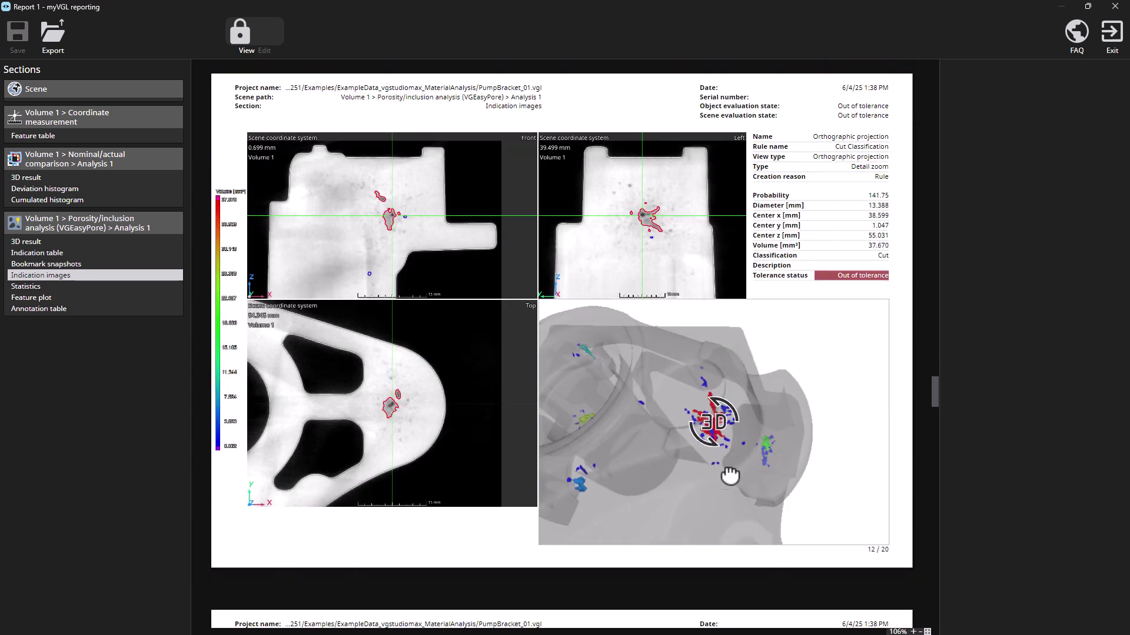
mouse_move(732, 466)
left_mouse_down()
mouse_move(767, 453)
mouse_move(776, 428)
mouse_move(749, 460)
left_mouse_up()
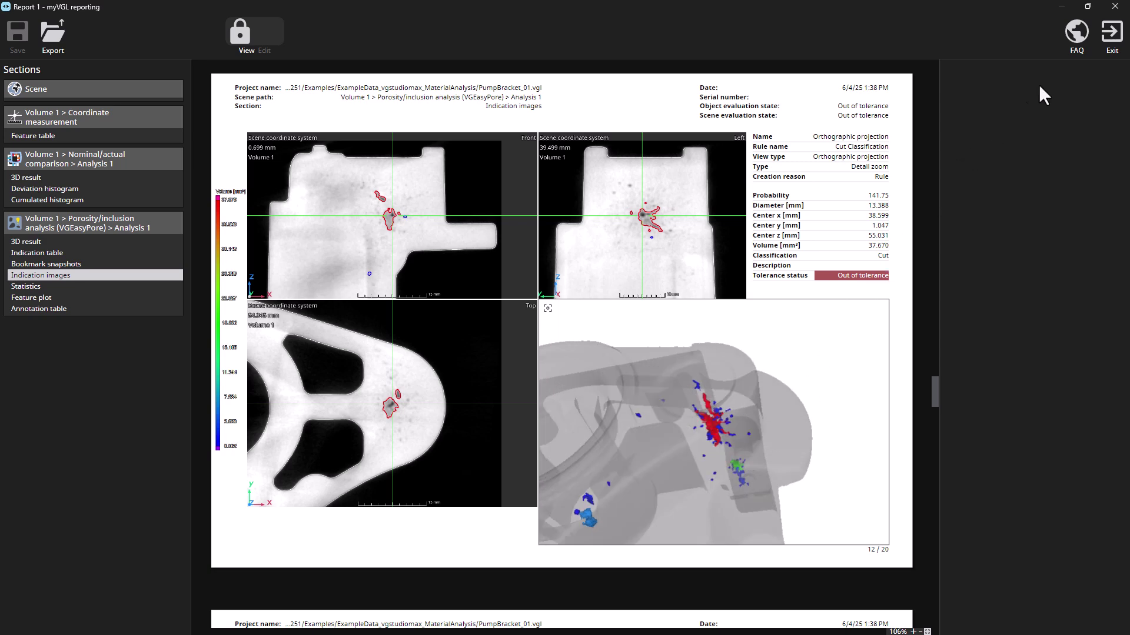
left_click(1111, 33)
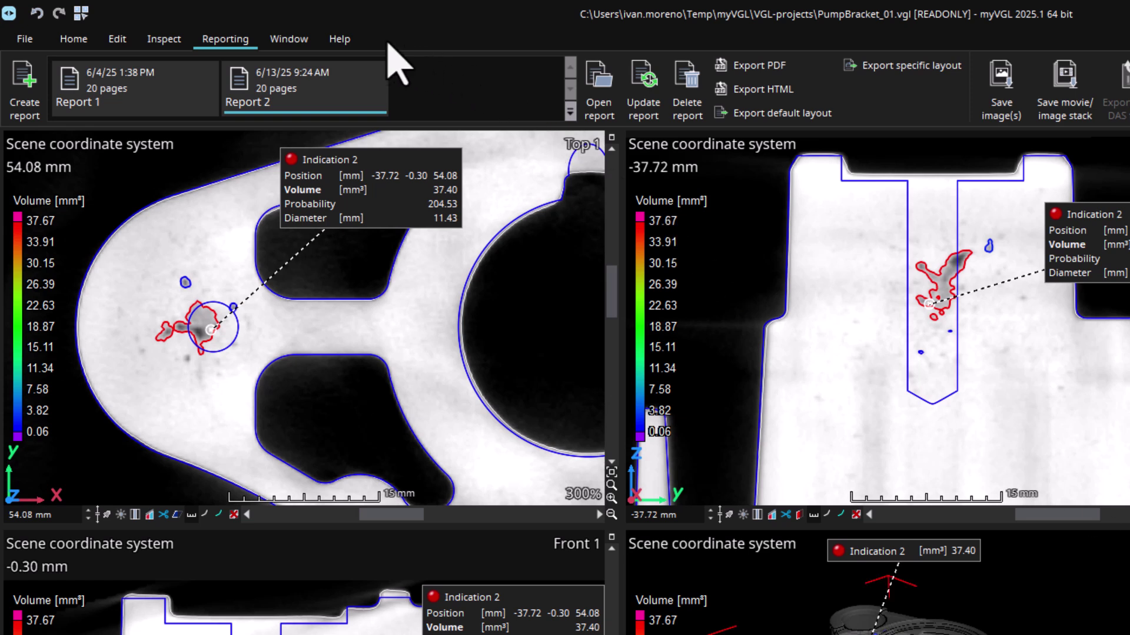
Open the myVGL reference manual and tutorials PDFs from the help resources and look at both documents.
left_click(346, 40)
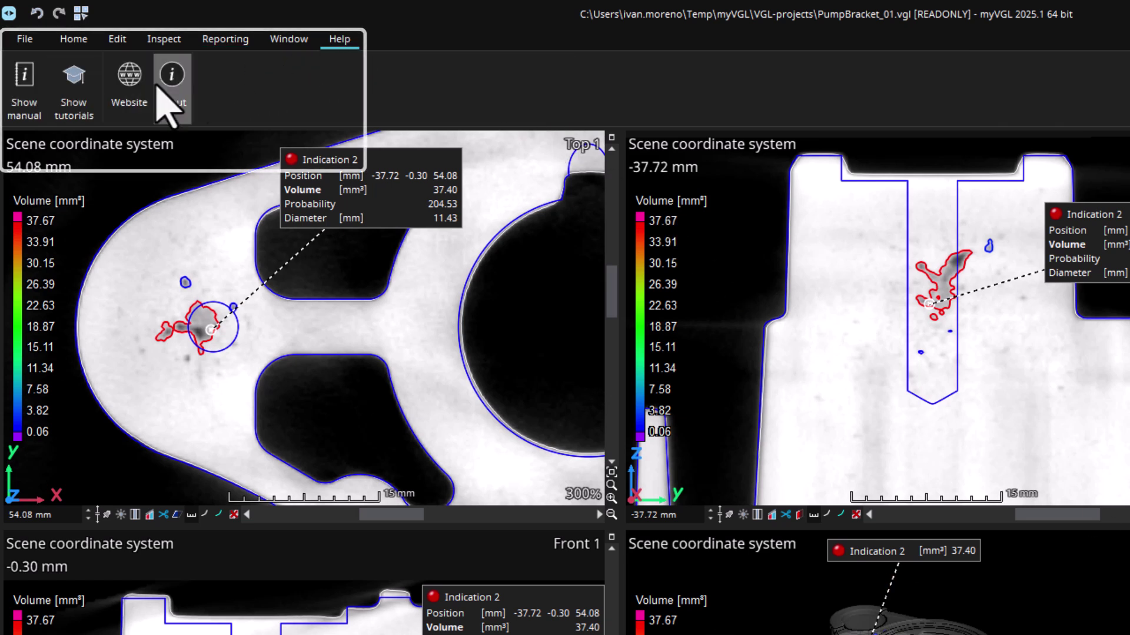
left_click(20, 113)
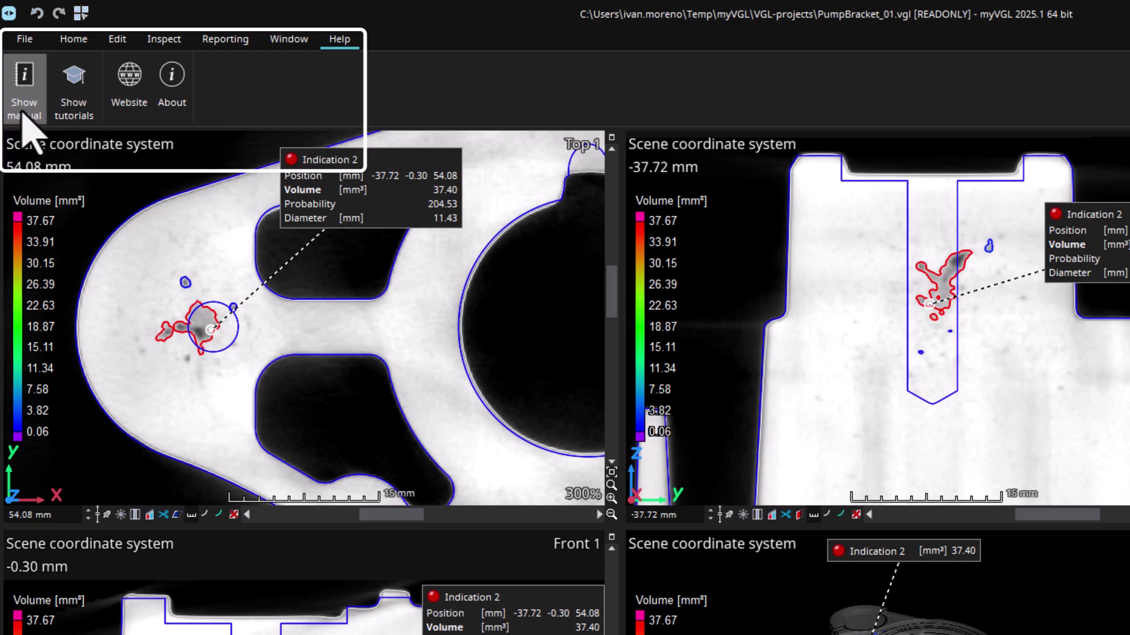
left_click(70, 101)
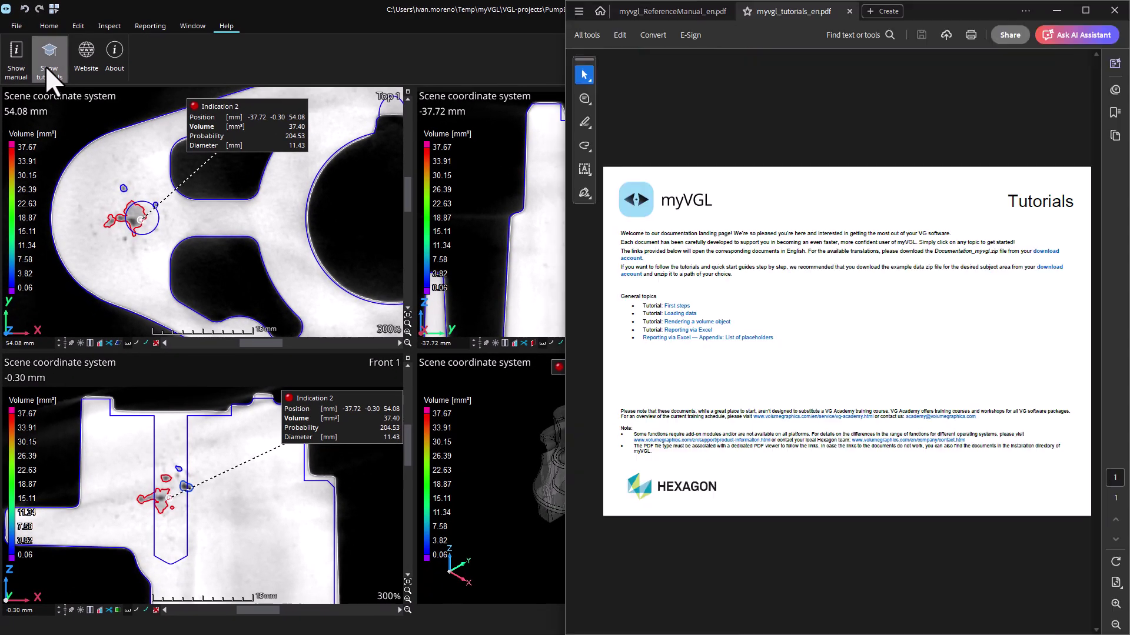
left_click(666, 7)
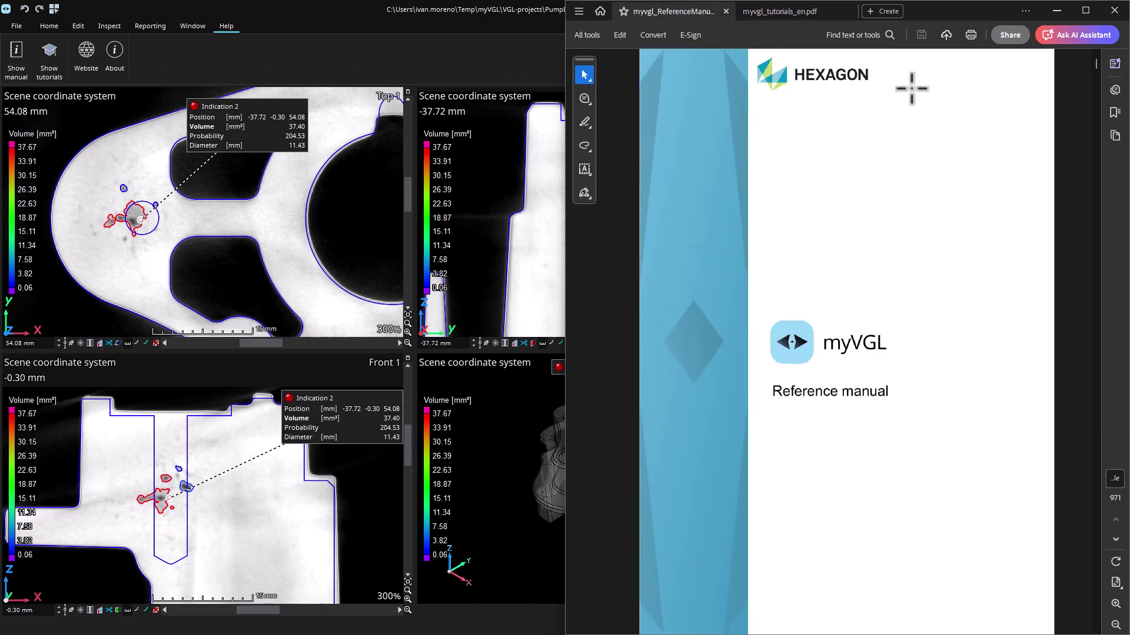
left_click(798, 9)
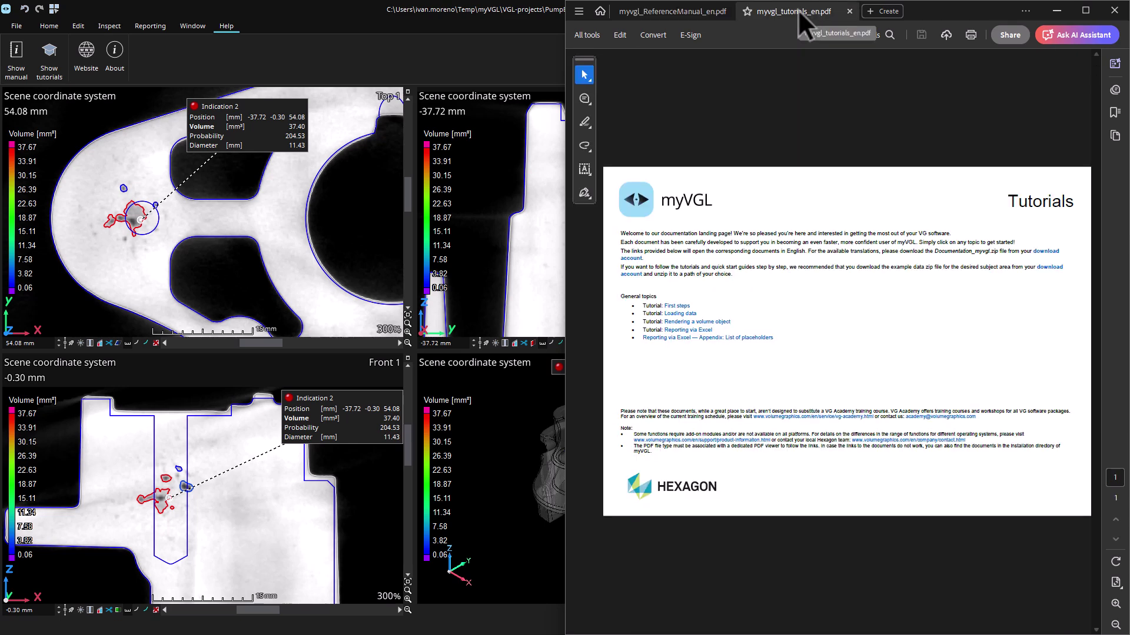
left_click(700, 10)
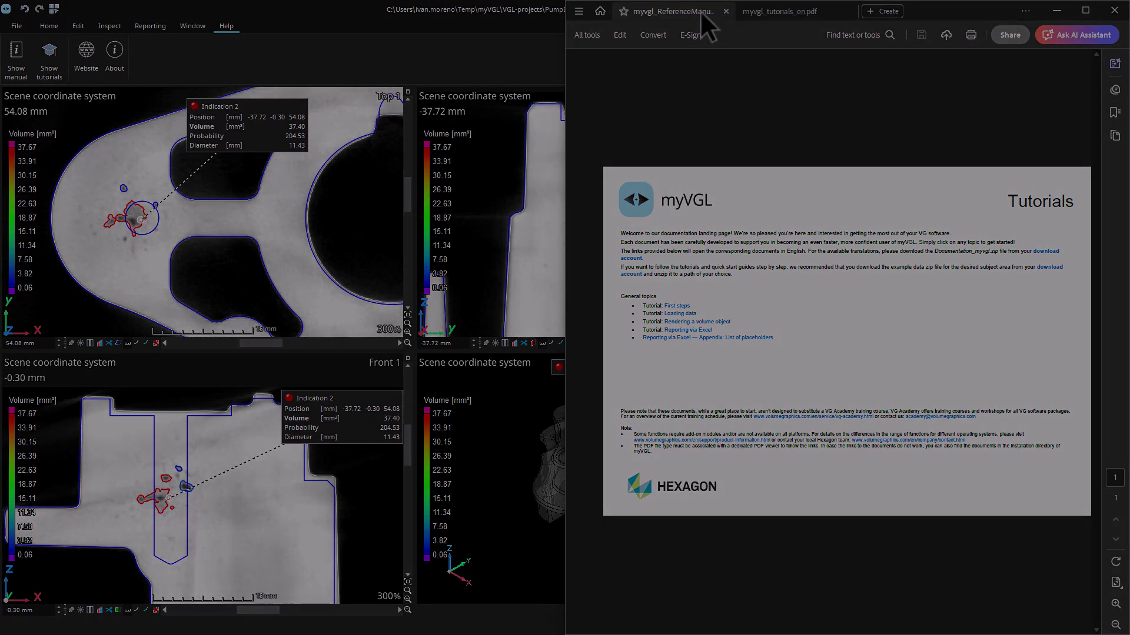